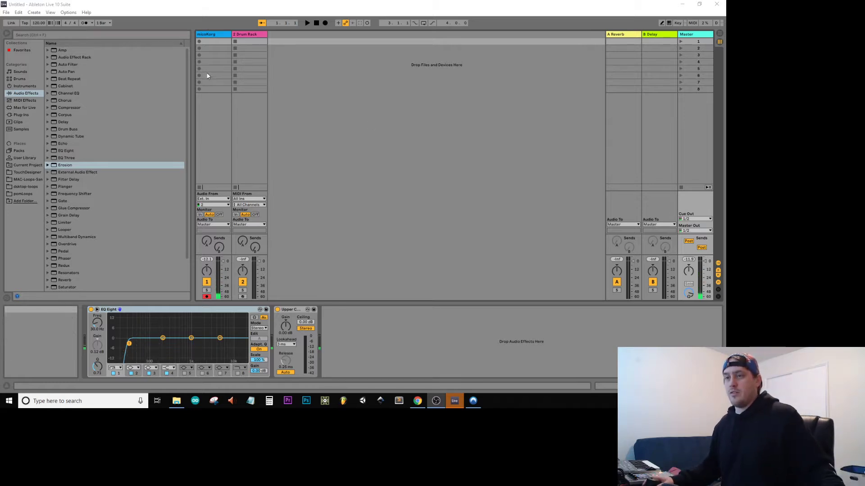
# Step: Switch to the Arrangement View and tap in a song tempo of about 84.55 BPM
pyautogui.press('Tab')
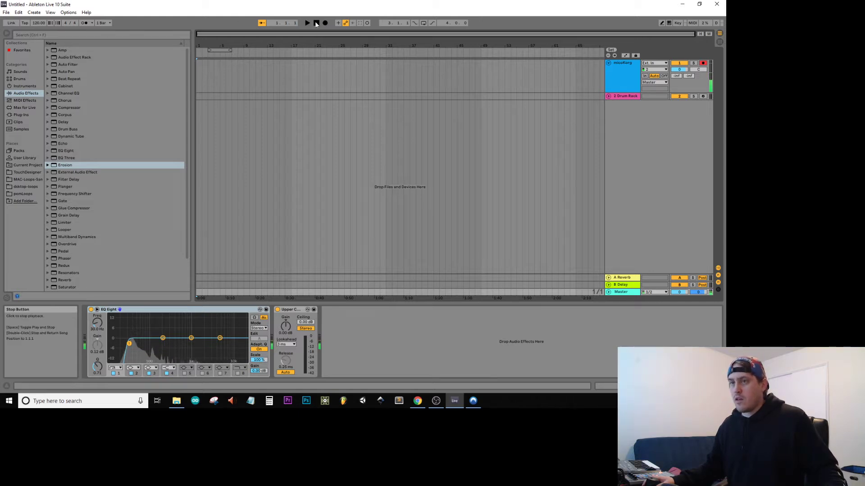
pyautogui.click(30, 25)
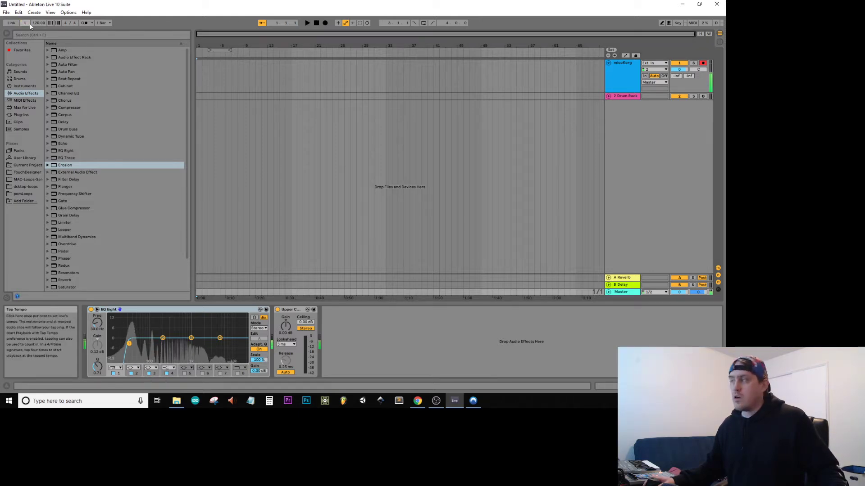
pyautogui.click(29, 25)
pyautogui.click(30, 25)
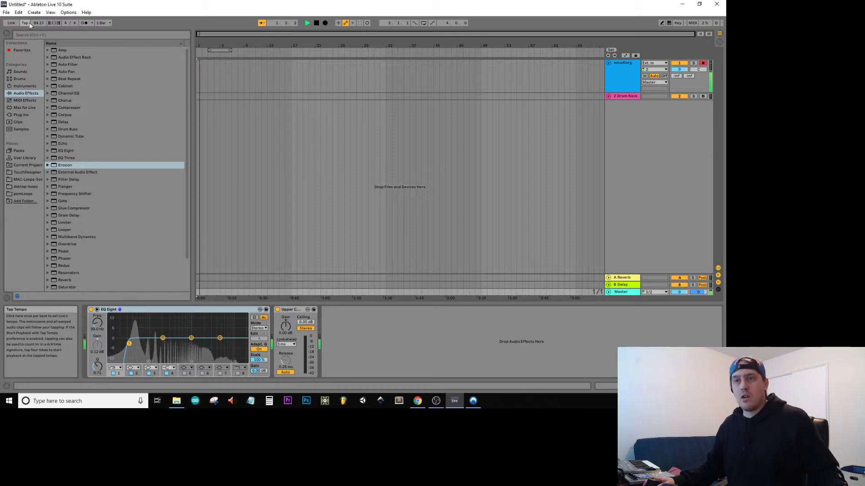
pyautogui.click(29, 25)
pyautogui.click(29, 25)
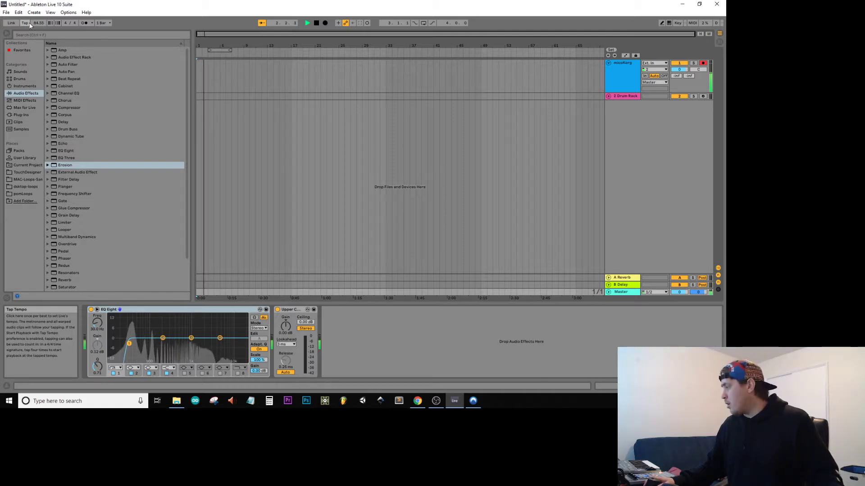
# Step: Enable the metronome, set global quantization to None, and stop playback with the position returned to 1.1.1
pyautogui.click(87, 24)
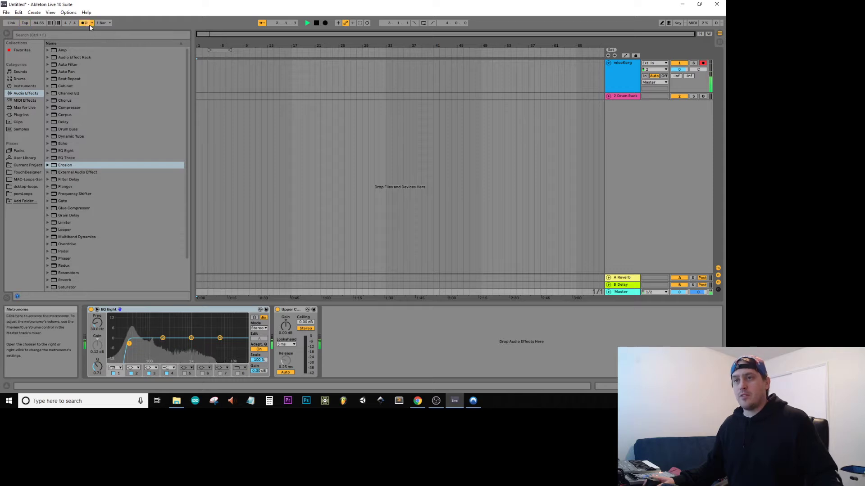
pyautogui.click(102, 22)
pyautogui.click(101, 30)
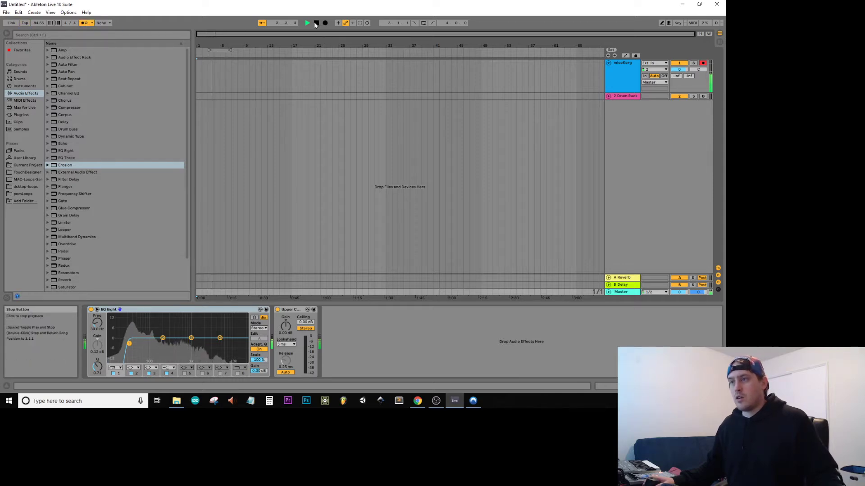
pyautogui.doubleClick(316, 23)
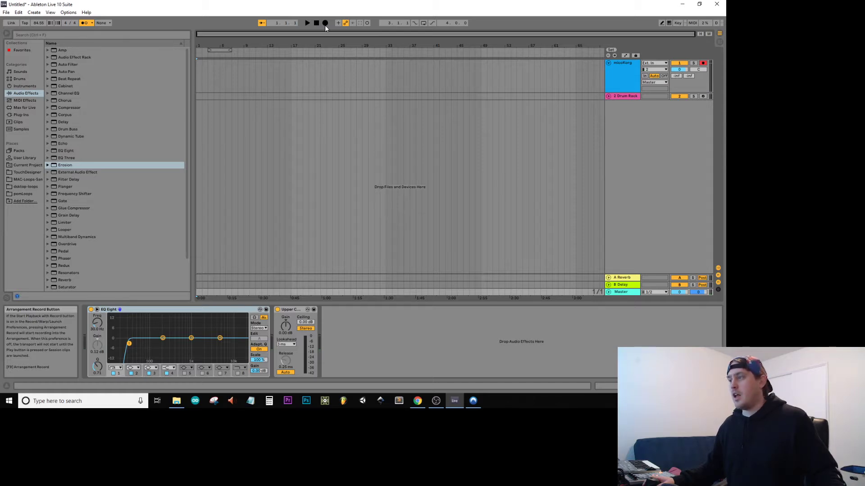
# Step: Set the first audio track's input channel to 1/2 and record a bass clip of about four bars from bar 1
pyautogui.click(655, 68)
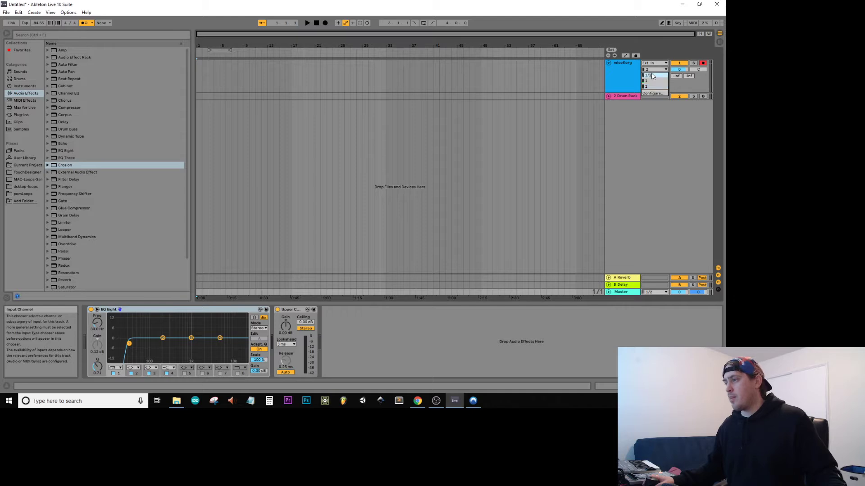
pyautogui.click(656, 87)
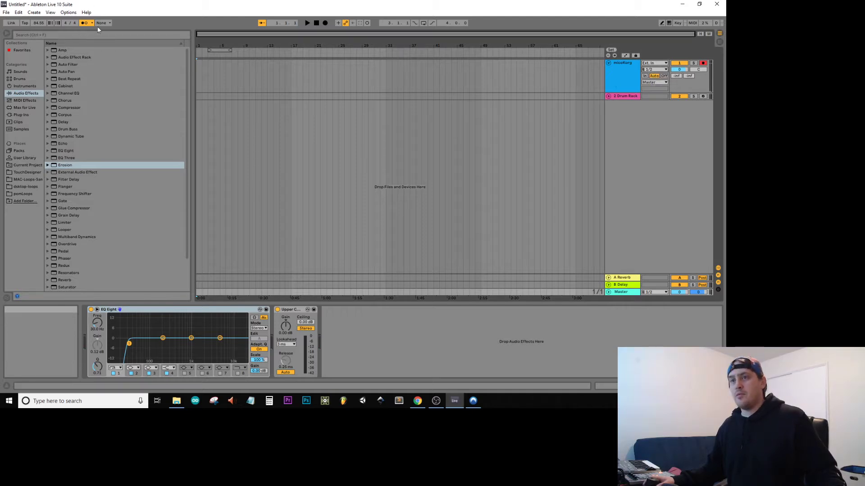
pyautogui.click(667, 70)
pyautogui.click(666, 70)
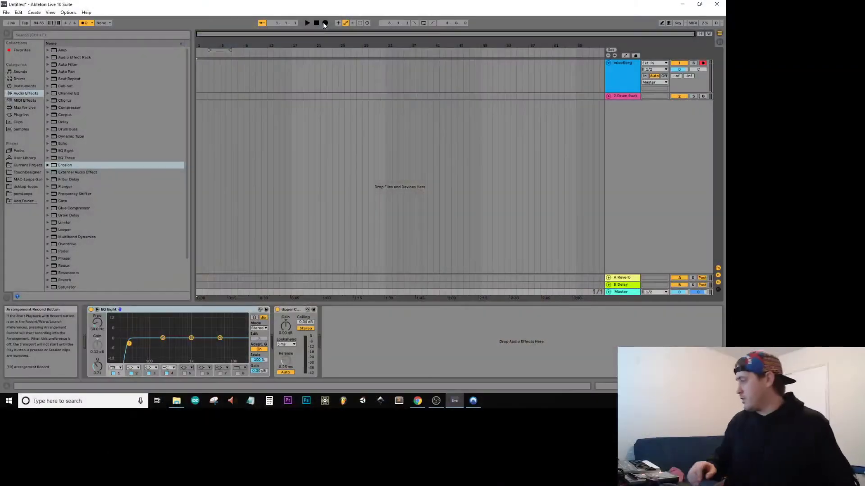
pyautogui.click(324, 23)
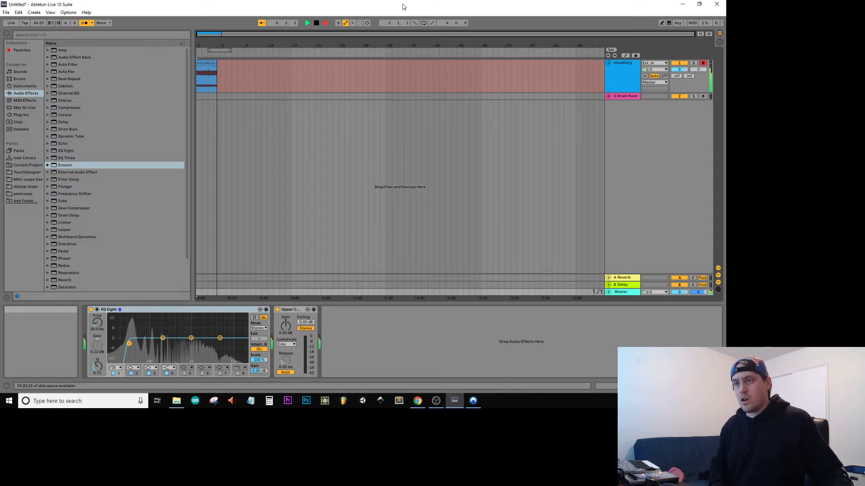
pyautogui.press('space')
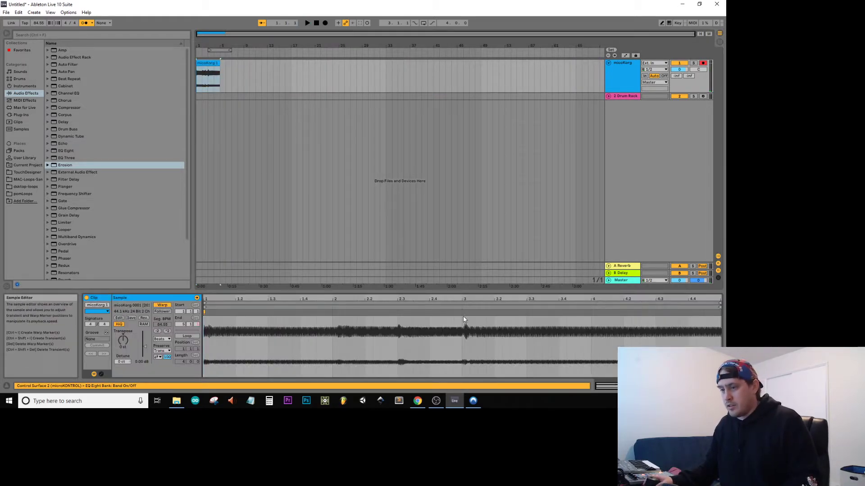
# Step: Add warp markers at the clip's transients near 3 and 2.3 and align them to those grid positions
pyautogui.click(464, 317)
pyautogui.doubleClick(464, 314)
pyautogui.moveTo(464, 314); pyautogui.dragTo(462, 314)
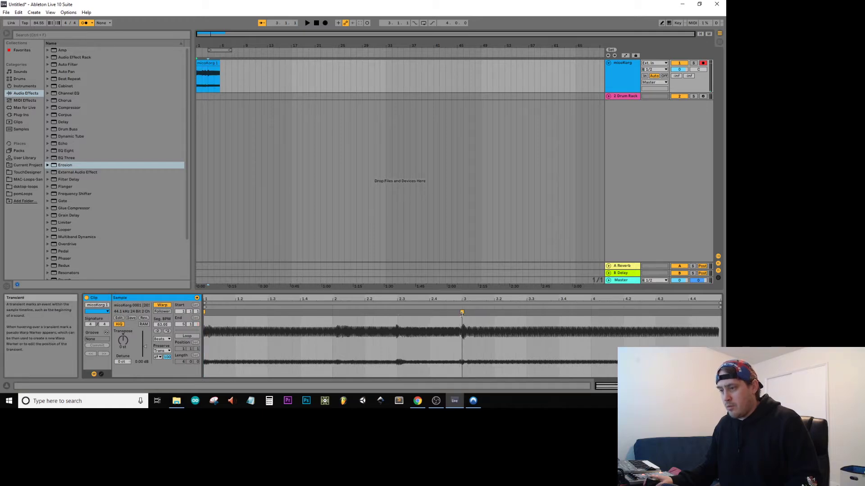
pyautogui.doubleClick(401, 313)
pyautogui.moveTo(401, 313); pyautogui.dragTo(397, 313)
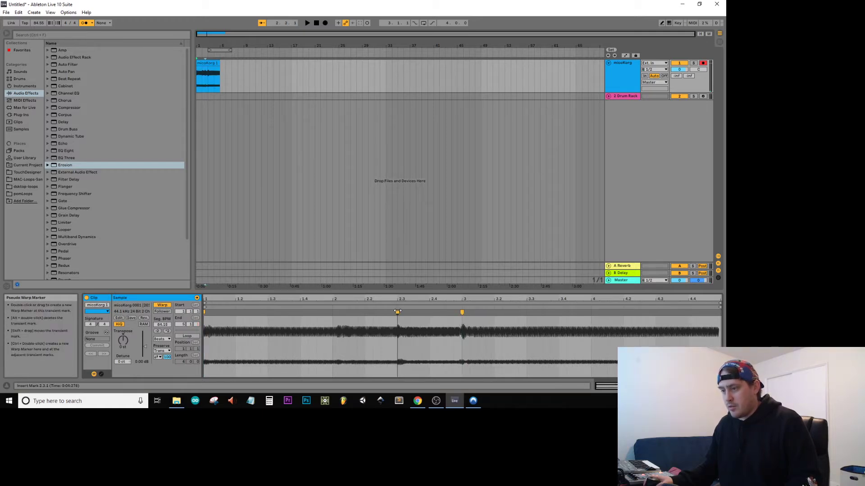
# Step: Play the clip against the metronome and add a warp marker that aligns the transient near bar 2 to 2.1.1
pyautogui.press('space')
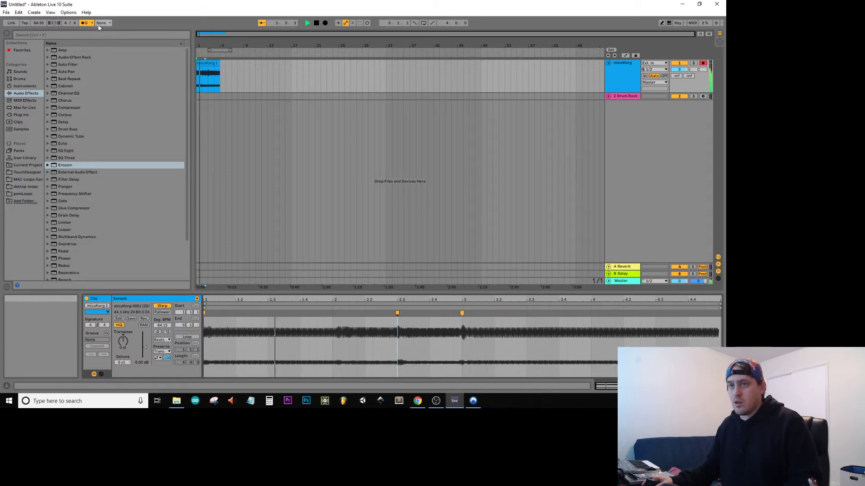
pyautogui.click(84, 24)
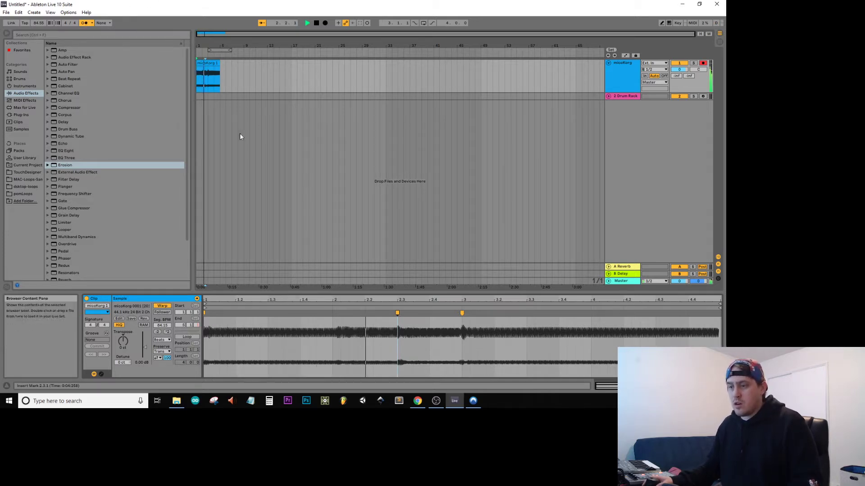
pyautogui.doubleClick(336, 314)
pyautogui.moveTo(336, 313); pyautogui.dragTo(332, 313)
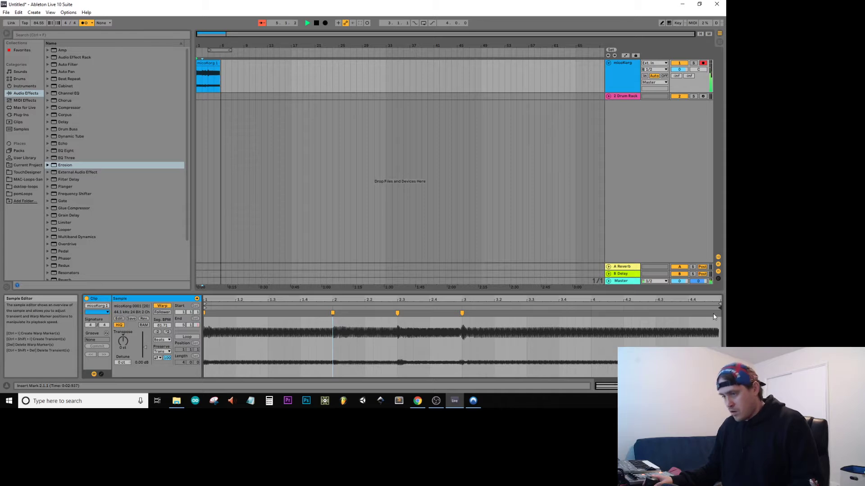
# Step: Set the arrangement loop to the recorded clip, 1.1.1 with a length of 4 bars, and add a warp marker at the clip's end
pyautogui.hotkey('ctrl', 'l')
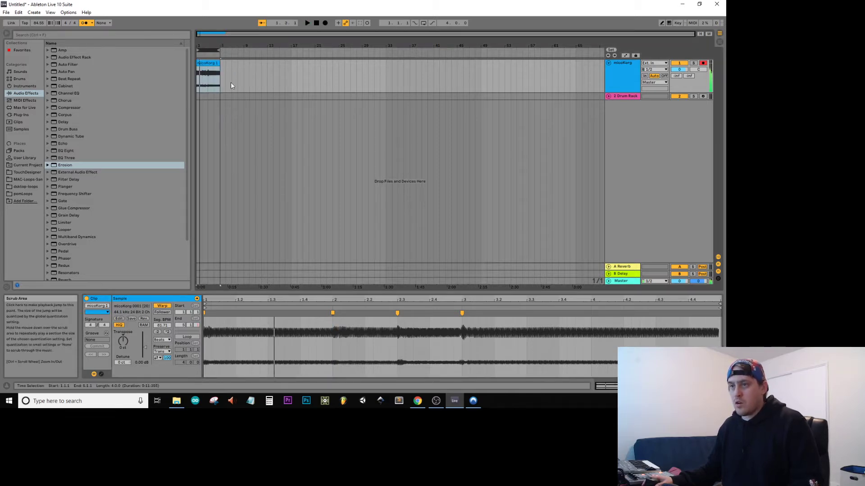
pyautogui.press('space')
pyautogui.moveTo(716, 301)
pyautogui.mouseDown()
pyautogui.moveTo(719, 313)
pyautogui.moveTo(602, 311)
pyautogui.mouseUp()
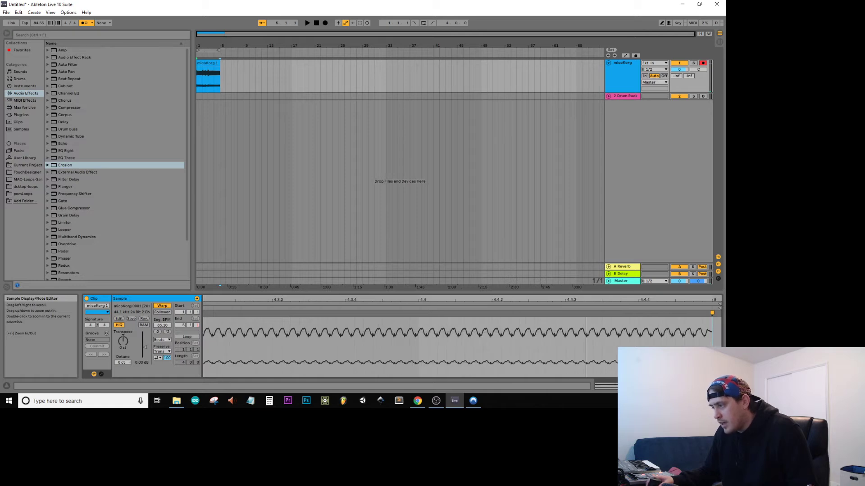
pyautogui.doubleClick(712, 312)
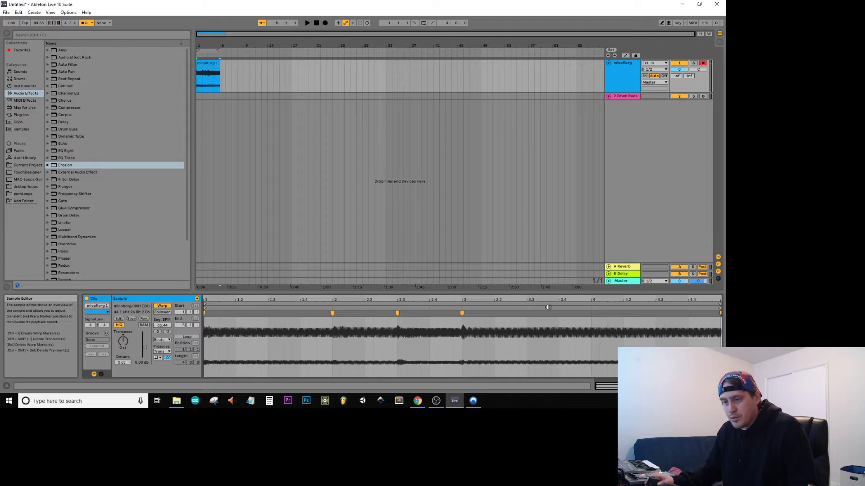
# Step: Play back the clip and shift the waveform beneath the 2.3 warp marker to line the note attack up with the beat
pyautogui.press('space')
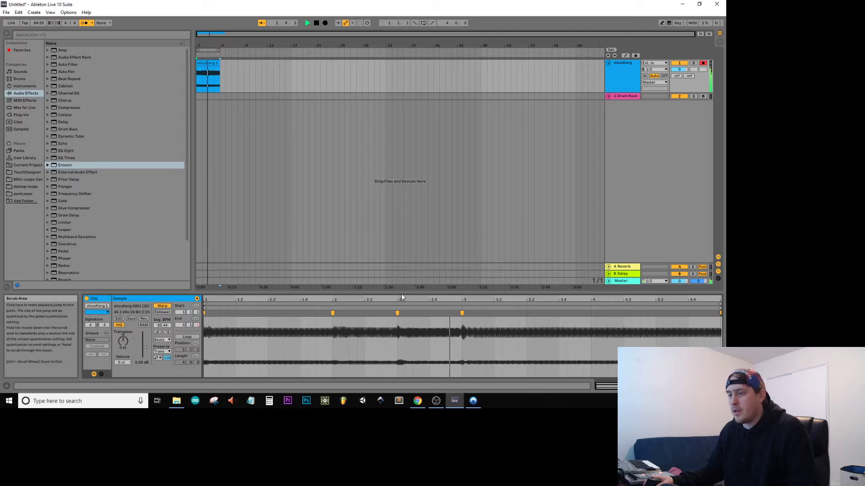
pyautogui.moveTo(399, 299); pyautogui.dragTo(399, 333)
pyautogui.press('space')
pyautogui.click(394, 313)
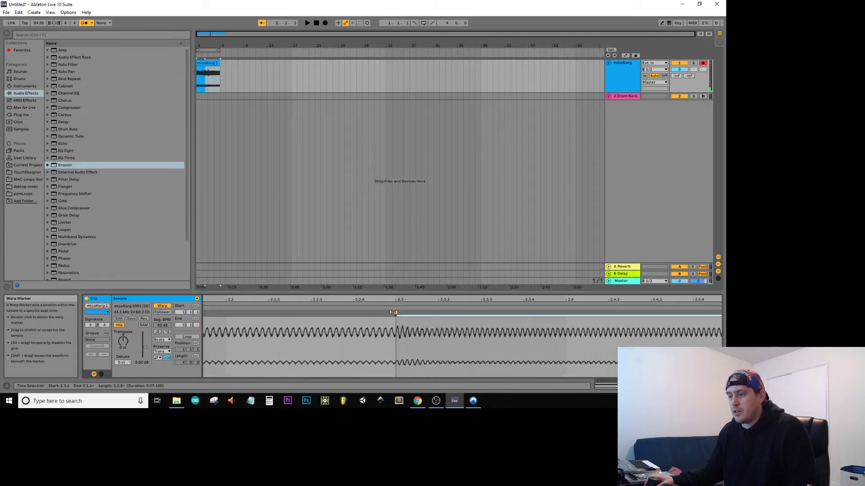
pyautogui.click(407, 323)
pyautogui.press('space')
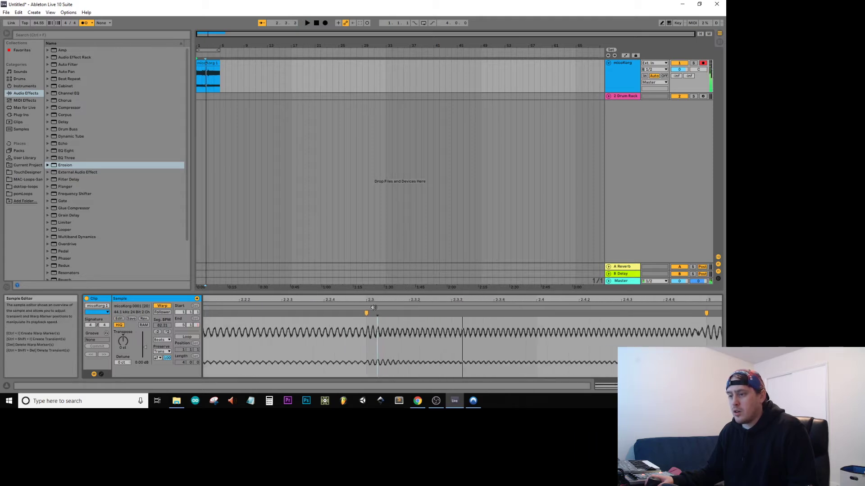
pyautogui.keyDown('shift'); pyautogui.moveTo(367, 312); pyautogui.dragTo(258, 303); pyautogui.keyUp('shift')
# Step: Play the corrected clip, turn off the metronome, and stop playback with the position returned to 1.1.1
pyautogui.press('space')
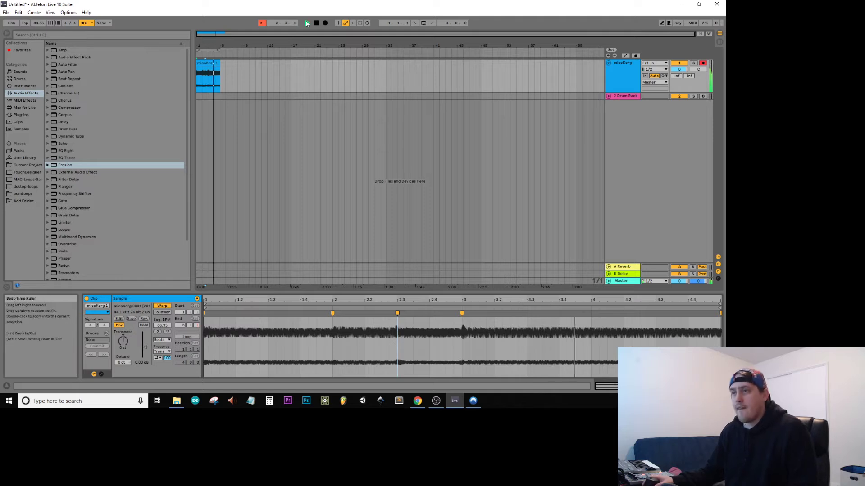
pyautogui.click(85, 23)
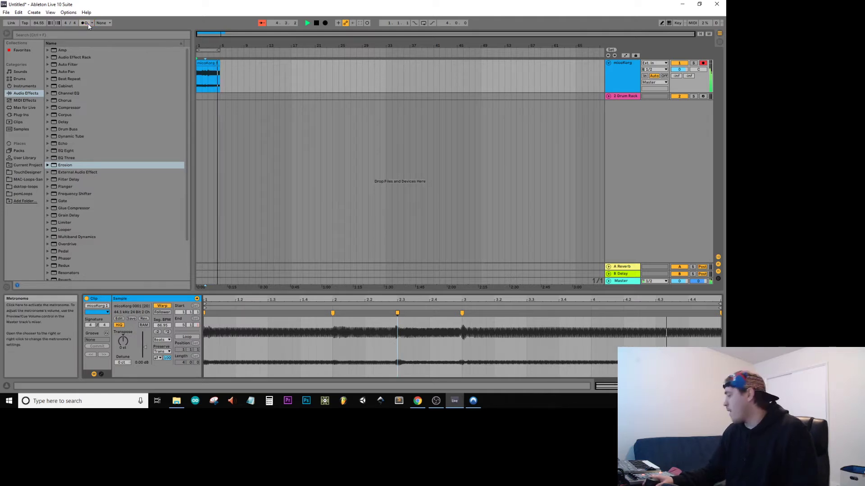
pyautogui.press('space')
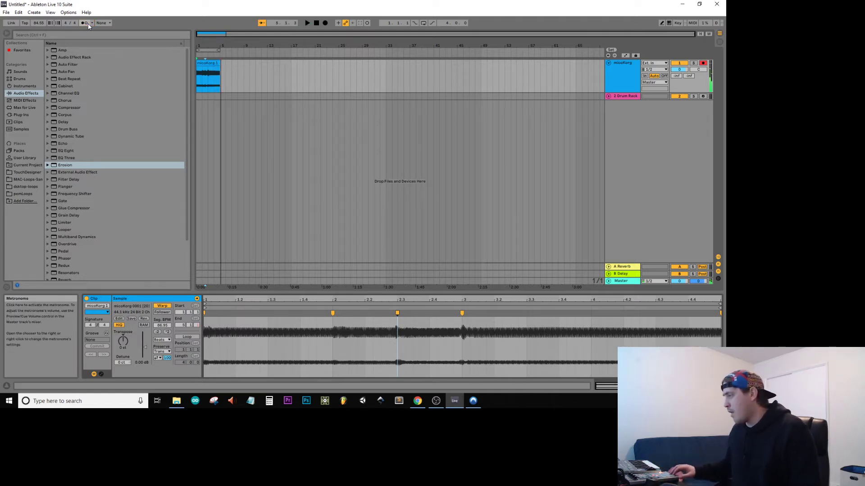
pyautogui.click(316, 23)
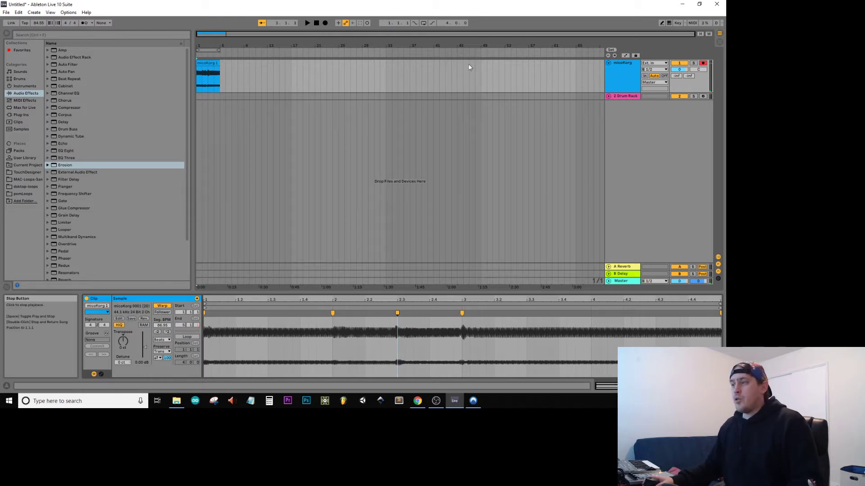
# Step: Rename the first audio track to "bass" in lowercase
pyautogui.click(630, 73)
pyautogui.hotkey('ctrl', 'r')
pyautogui.write('BASS')
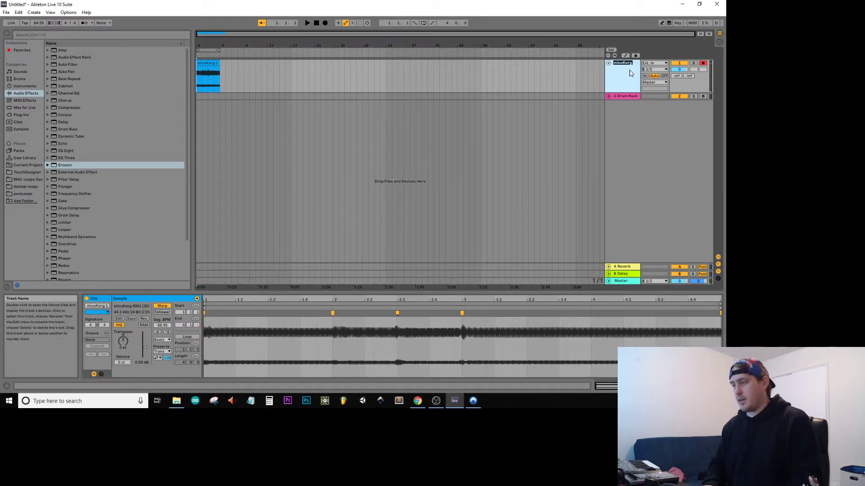
pyautogui.press('Return')
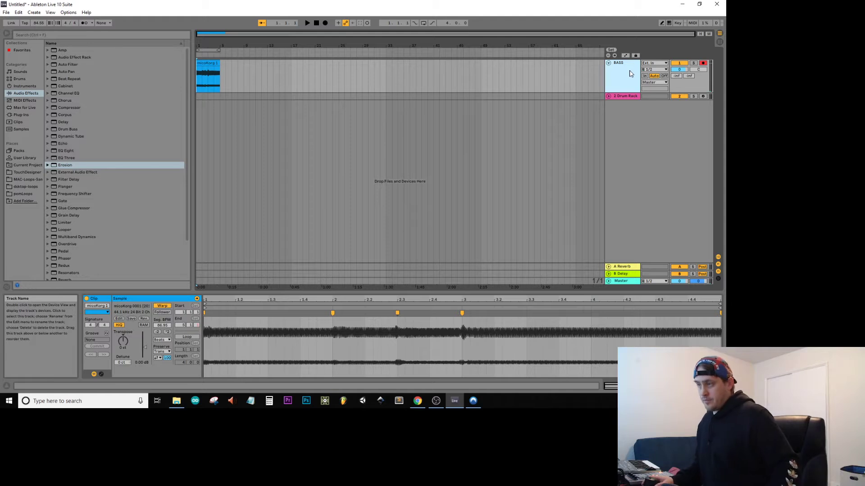
pyautogui.hotkey('ctrl', 'r')
pyautogui.write('bass')
pyautogui.press('Return')
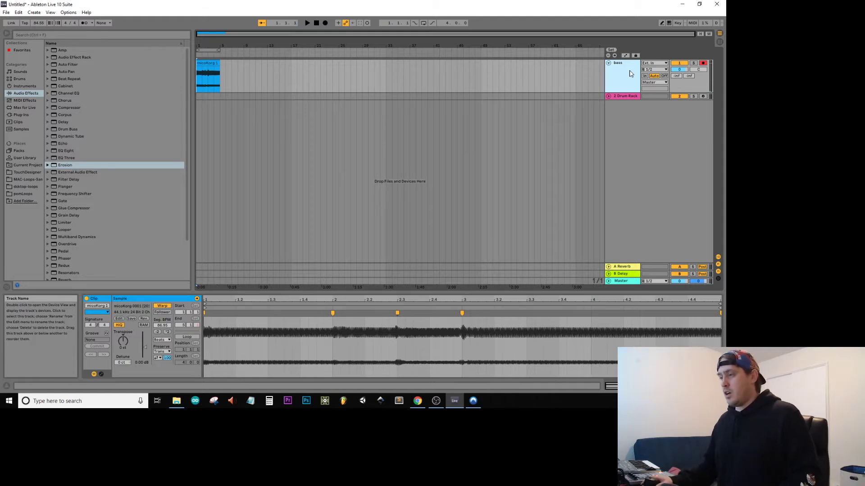
# Step: Insert a second audio track with input channel 1/2, arm it for recording, and turn the metronome on
pyautogui.hotkey('ctrl', 't')
pyautogui.click(654, 103)
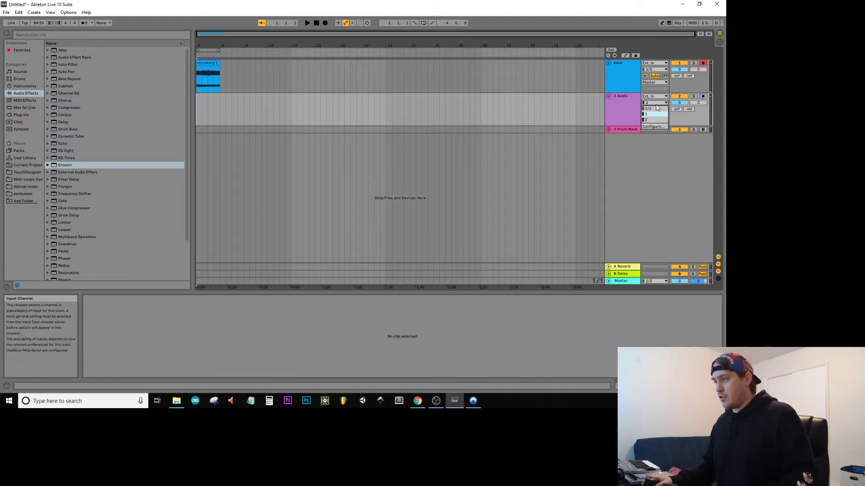
pyautogui.click(649, 109)
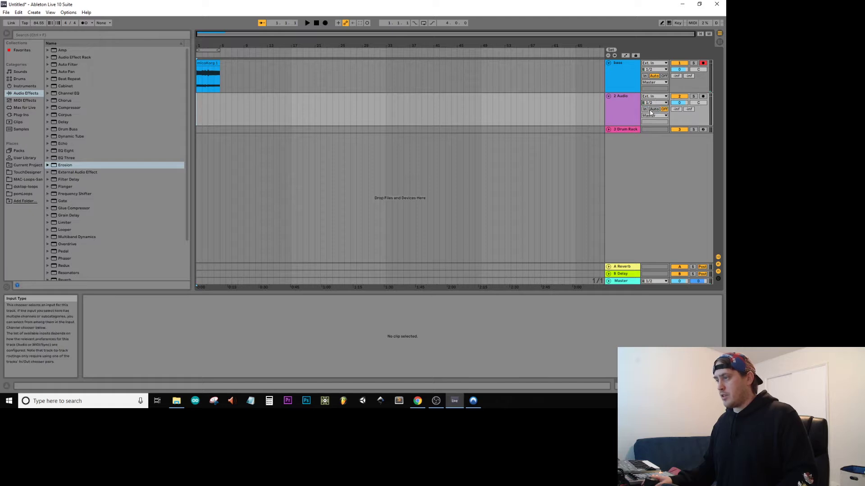
pyautogui.click(703, 96)
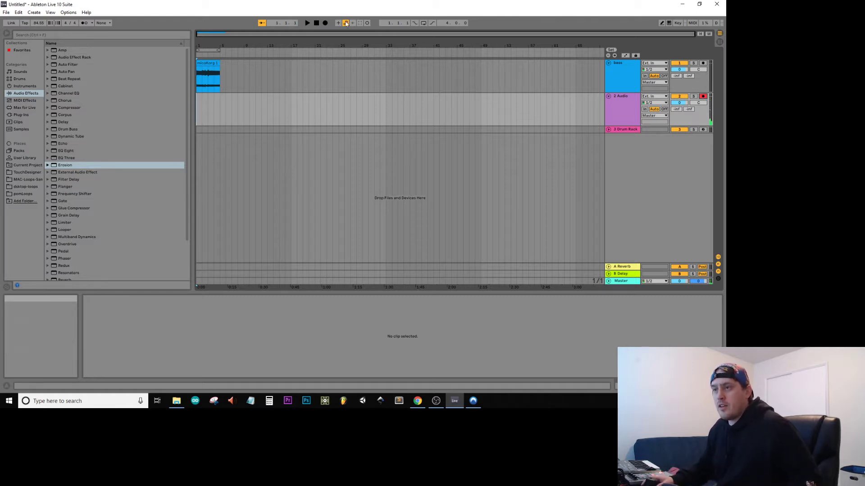
pyautogui.click(82, 23)
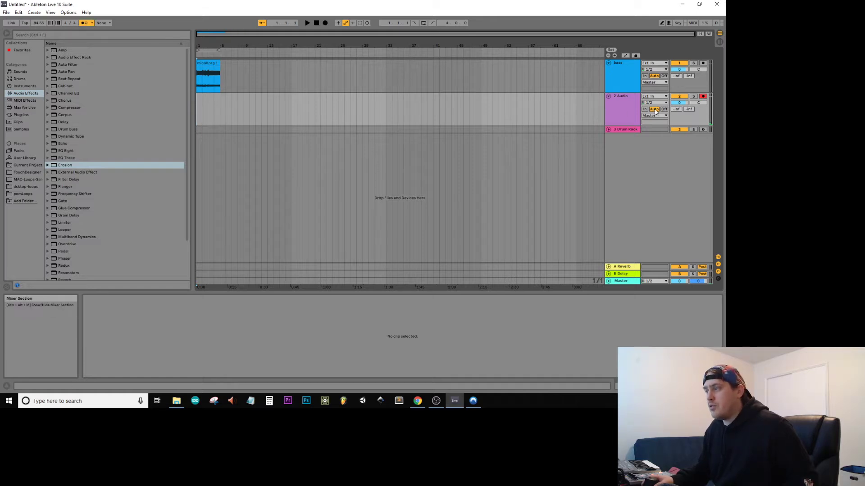
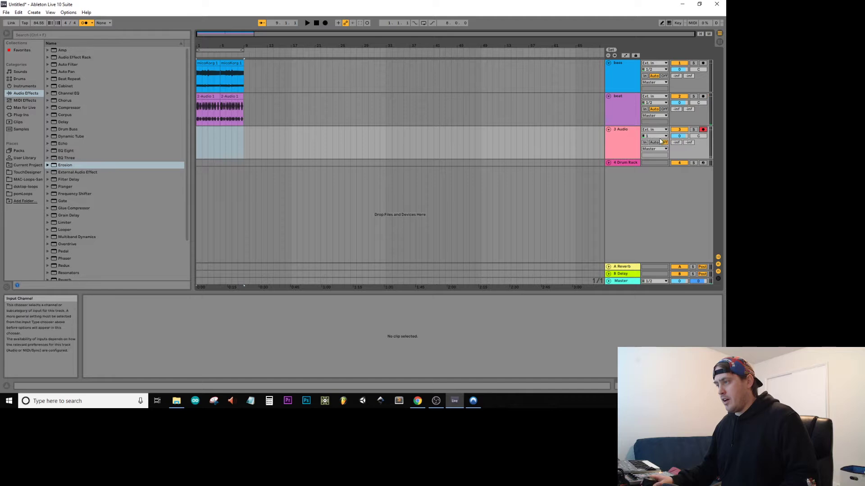
# Step: Set the third audio track's input to channel 1/2 and record a four-bar take from the start of the arrangement
pyautogui.click(654, 135)
pyautogui.click(653, 147)
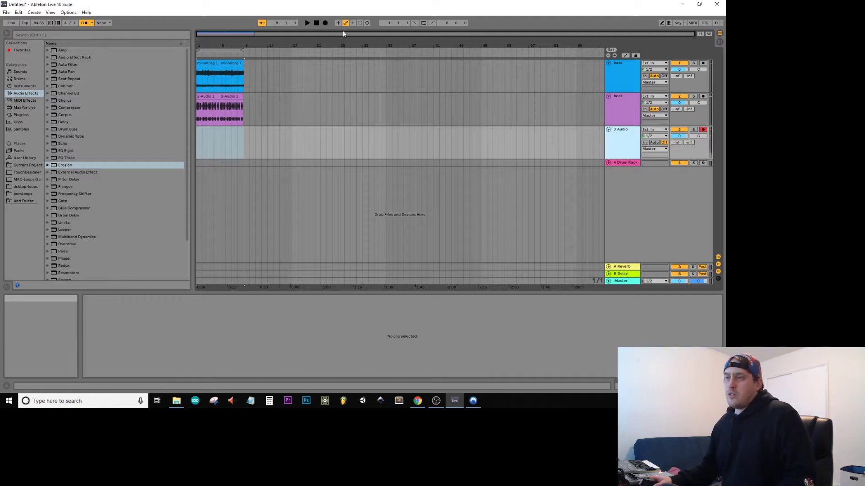
pyautogui.click(317, 23)
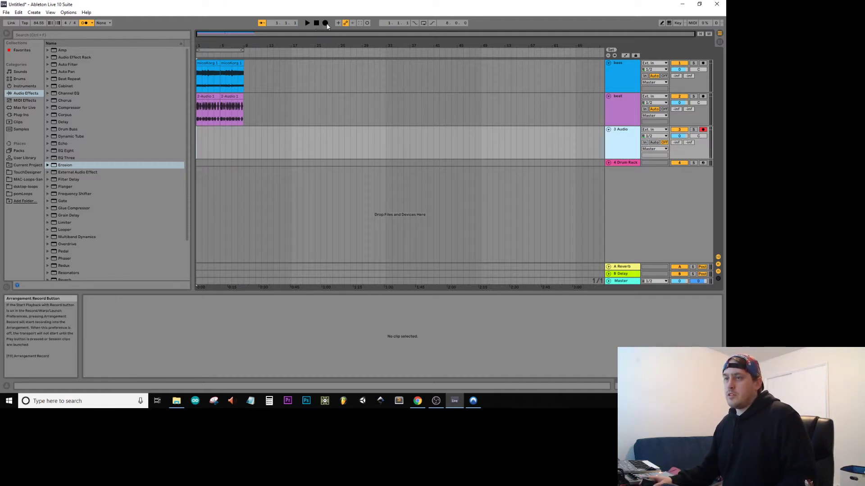
pyautogui.click(327, 24)
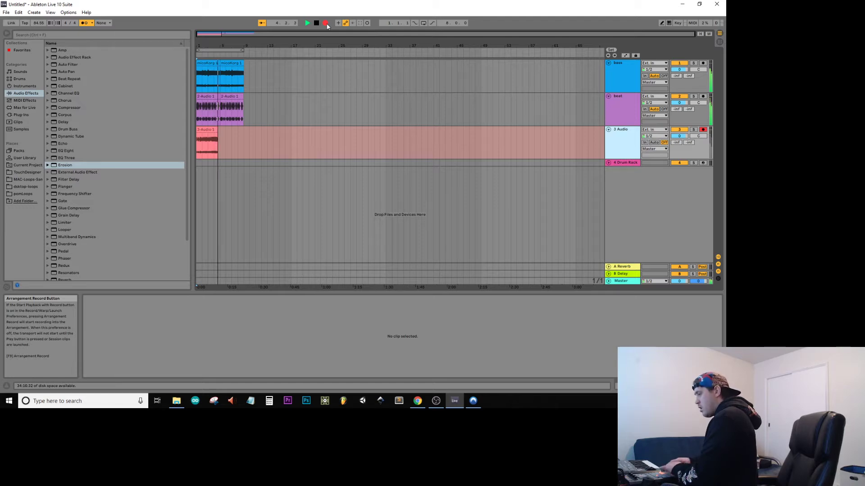
pyautogui.press('space')
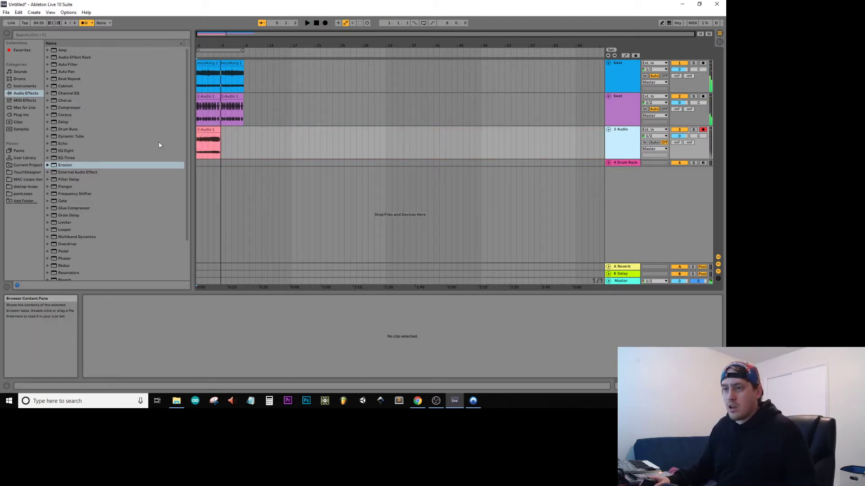
# Step: Open the newly recorded clip and add warp markers to the first bar's opening hits, nudging them onto the grid from 1.1.3 onward
pyautogui.click(209, 143)
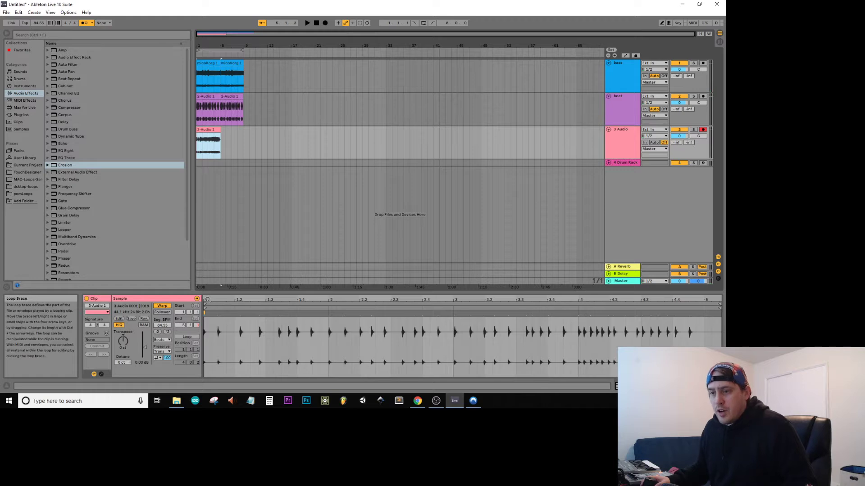
pyautogui.moveTo(224, 302); pyautogui.dragTo(265, 320)
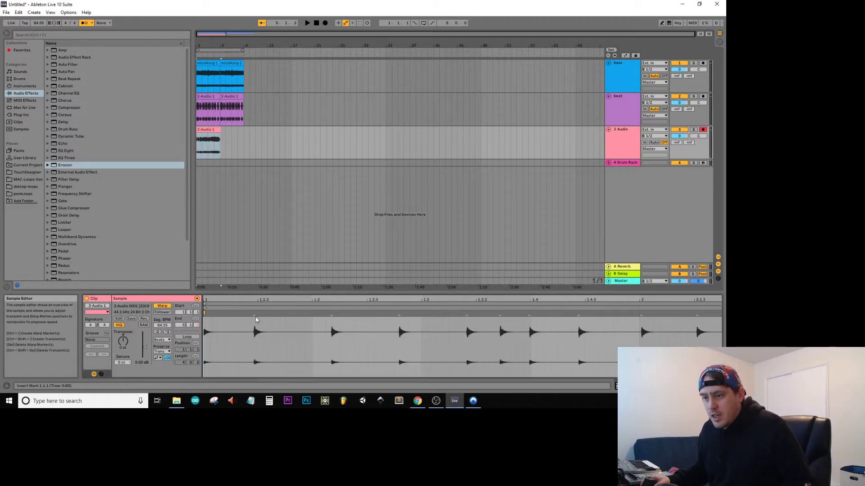
pyautogui.moveTo(253, 314); pyautogui.dragTo(257, 313)
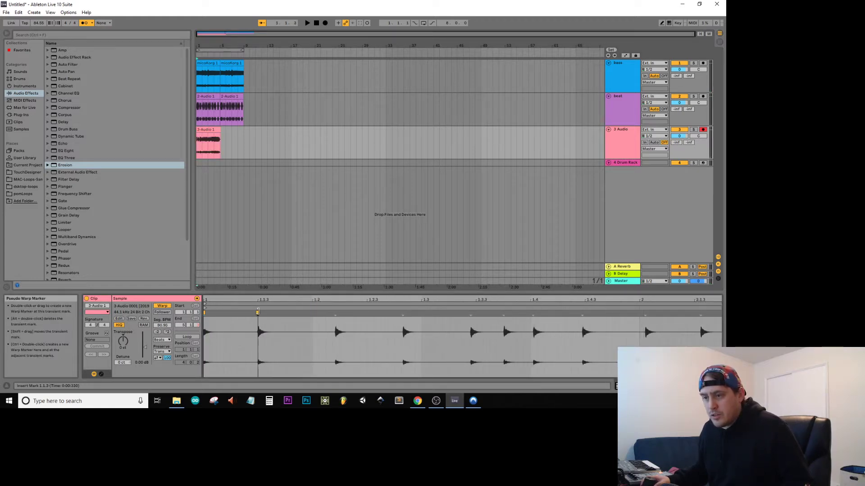
pyautogui.moveTo(336, 313); pyautogui.dragTo(339, 313)
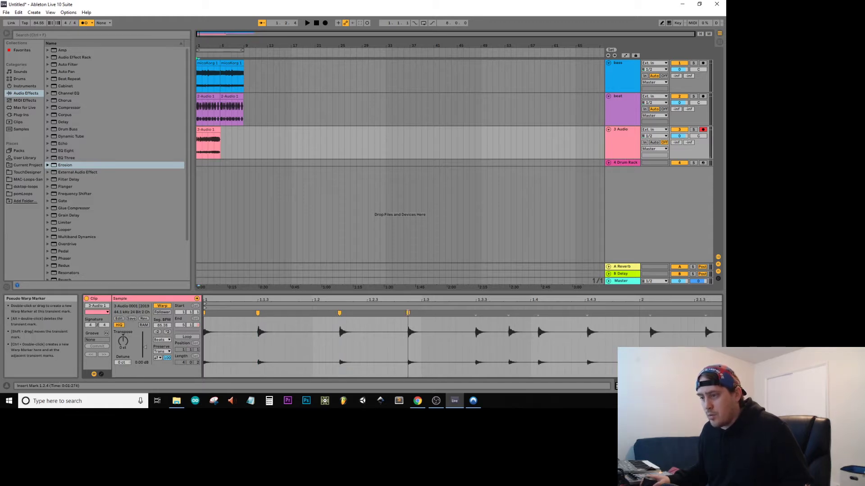
pyautogui.doubleClick(408, 313)
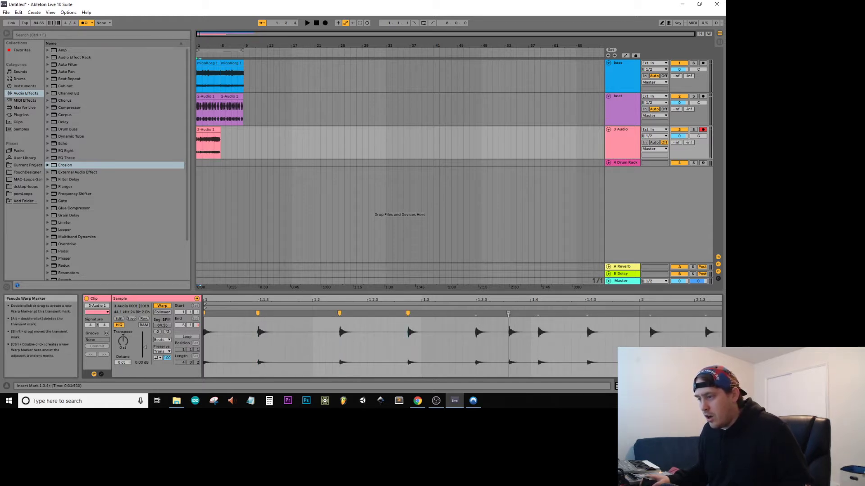
pyautogui.moveTo(508, 313); pyautogui.dragTo(510, 313)
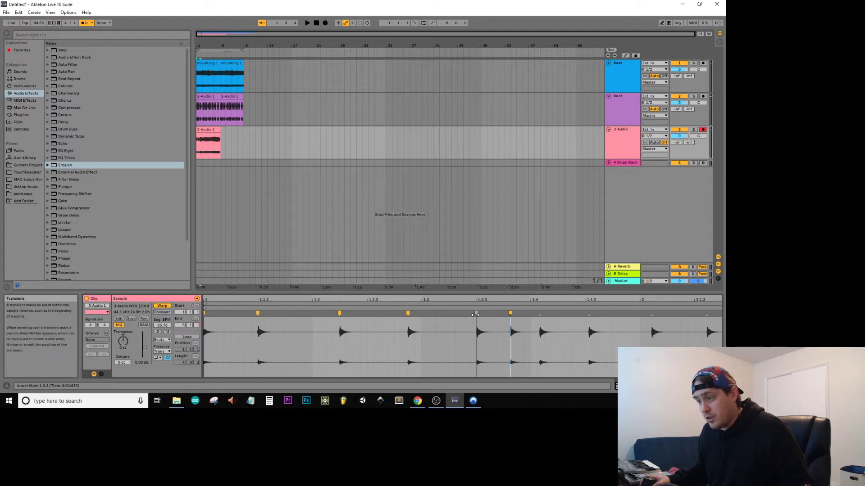
# Step: Play back the take and warp the hits at the end of the first bar onto 2, 1.4.3 and 1.4
pyautogui.press('space')
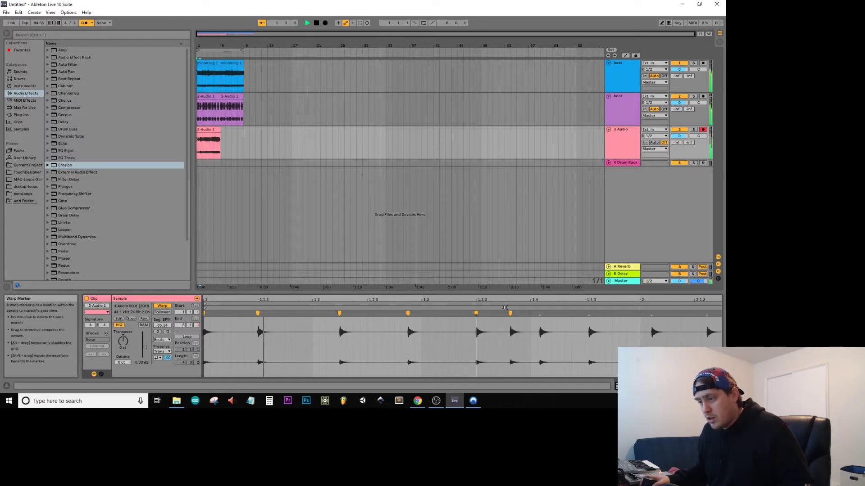
pyautogui.moveTo(304, 300); pyautogui.dragTo(305, 315)
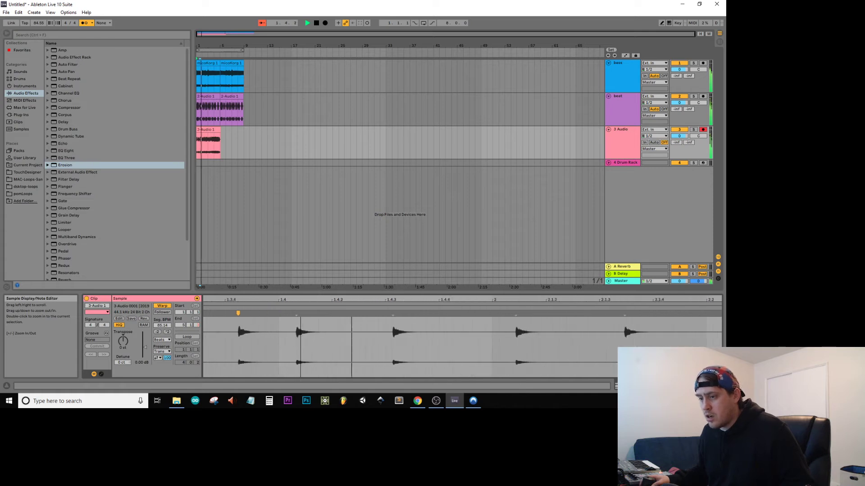
pyautogui.press('space')
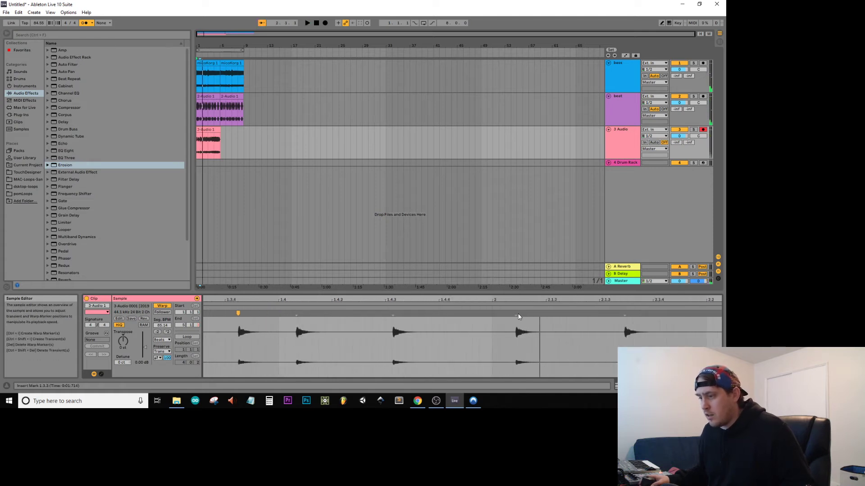
pyautogui.moveTo(516, 315); pyautogui.dragTo(493, 321)
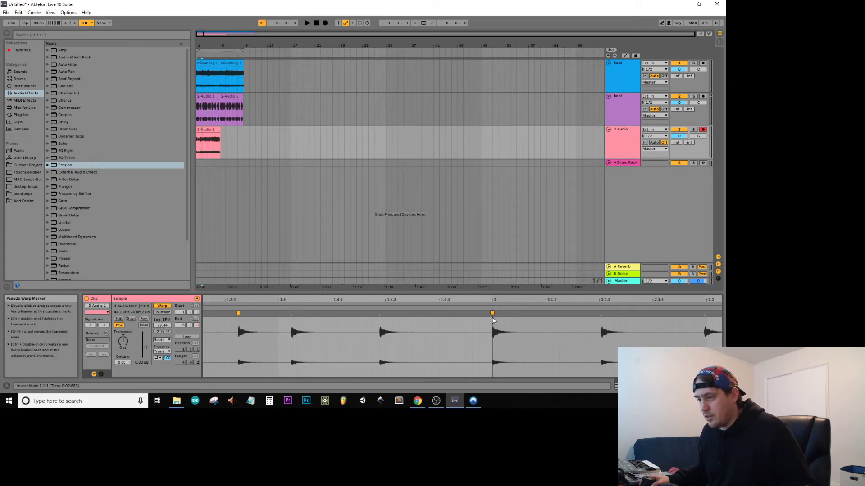
pyautogui.moveTo(378, 315)
pyautogui.mouseDown()
pyautogui.moveTo(403, 315)
pyautogui.moveTo(385, 315)
pyautogui.mouseUp()
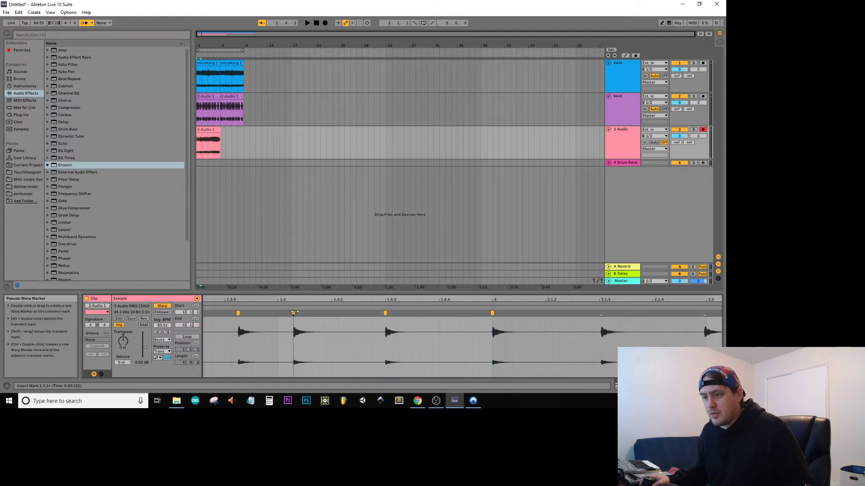
pyautogui.doubleClick(291, 313)
# Step: Play the clip's first two bars and add warp markers that align the hits at 3 and 2.4.3
pyautogui.keyDown('ctrl'); pyautogui.scroll(-3, 289, 328); pyautogui.keyUp('ctrl')
pyautogui.press('space')
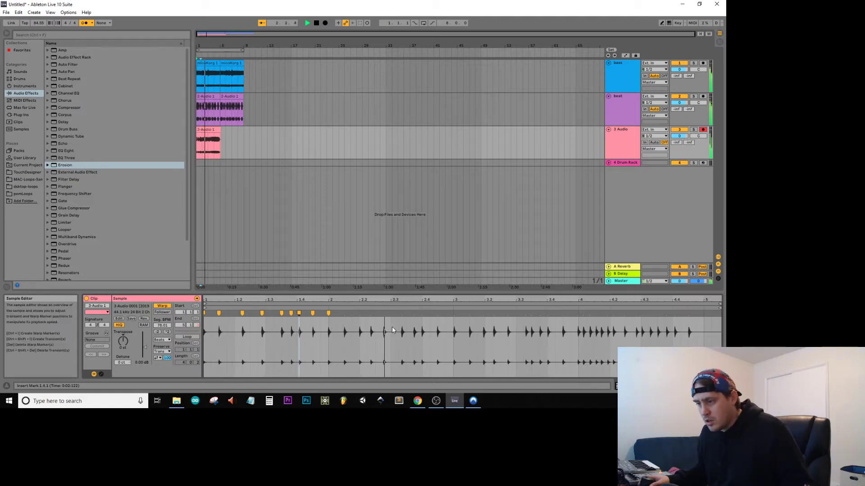
pyautogui.press('space')
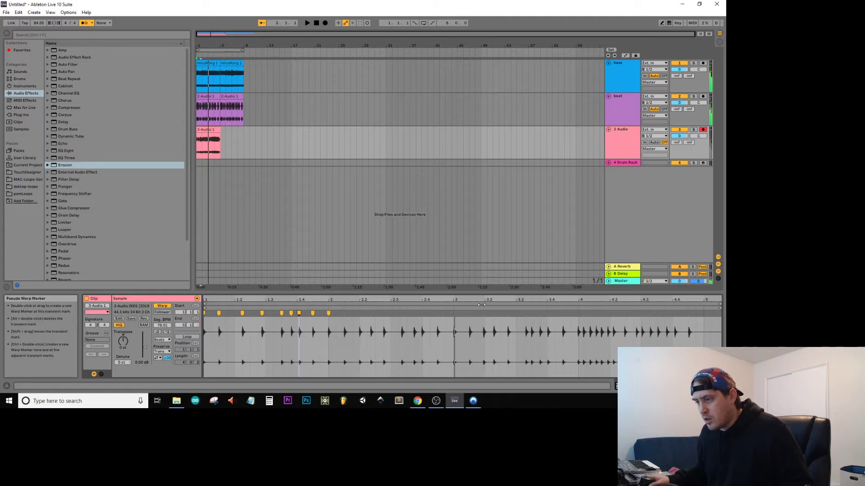
pyautogui.moveTo(451, 301); pyautogui.dragTo(453, 324)
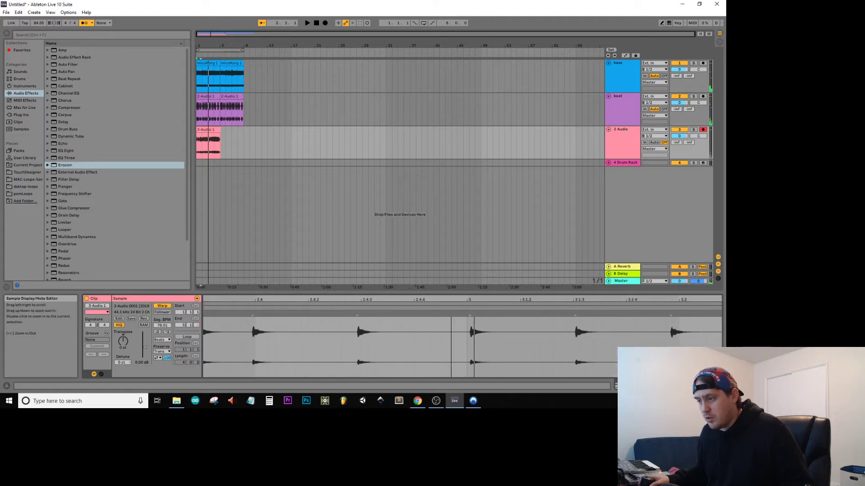
pyautogui.doubleClick(467, 312)
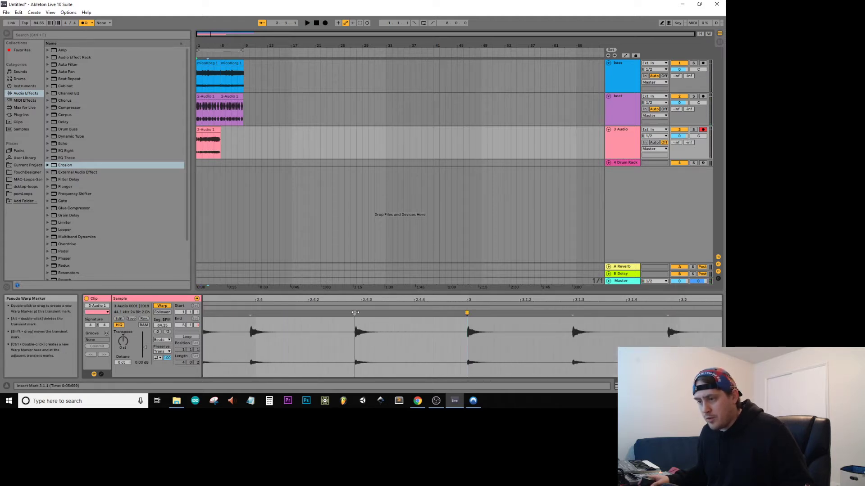
pyautogui.moveTo(356, 313); pyautogui.dragTo(362, 312)
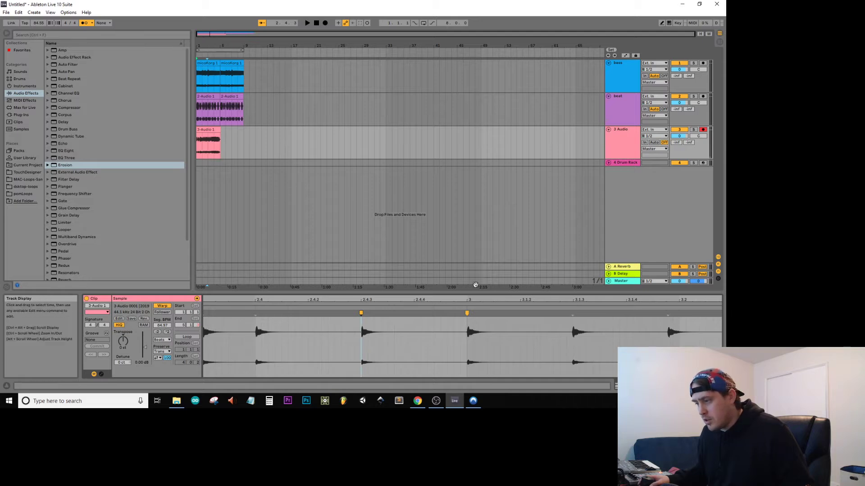
# Step: Loop the third track's clip over a length of 2 bars and extend it in the arrangement to bar 9
pyautogui.keyDown('ctrl'); pyautogui.scroll(-5, 523, 296); pyautogui.keyUp('ctrl')
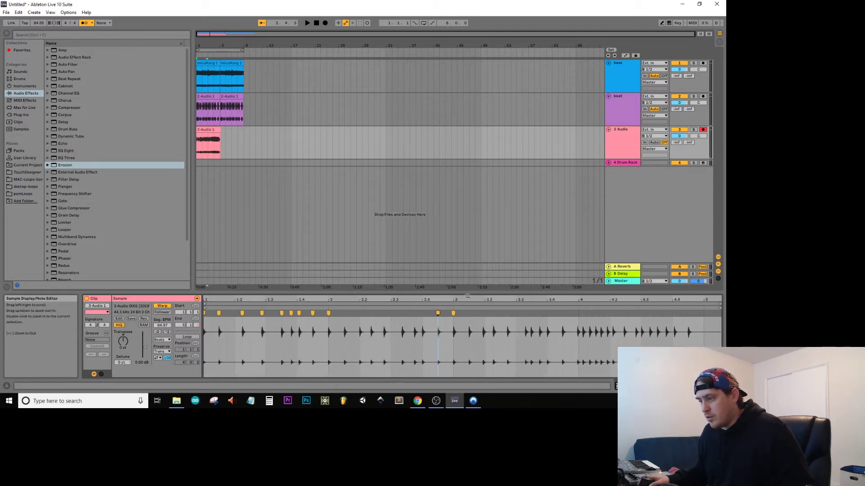
pyautogui.press('space')
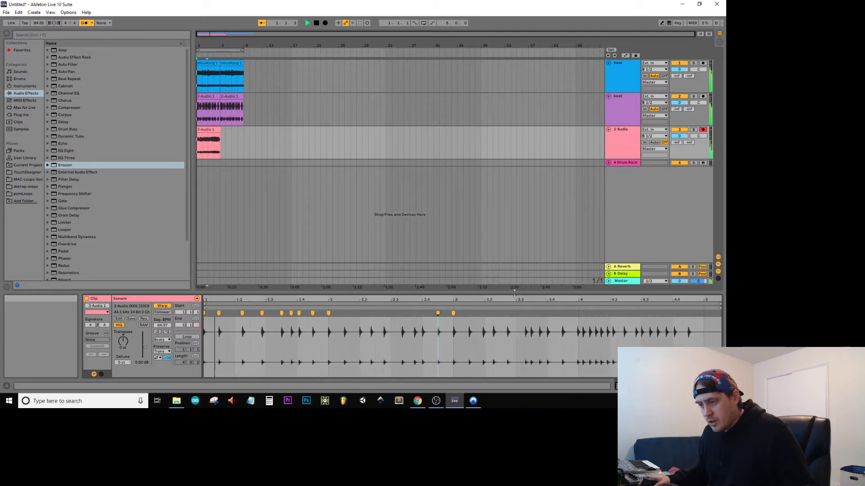
pyautogui.click(186, 337)
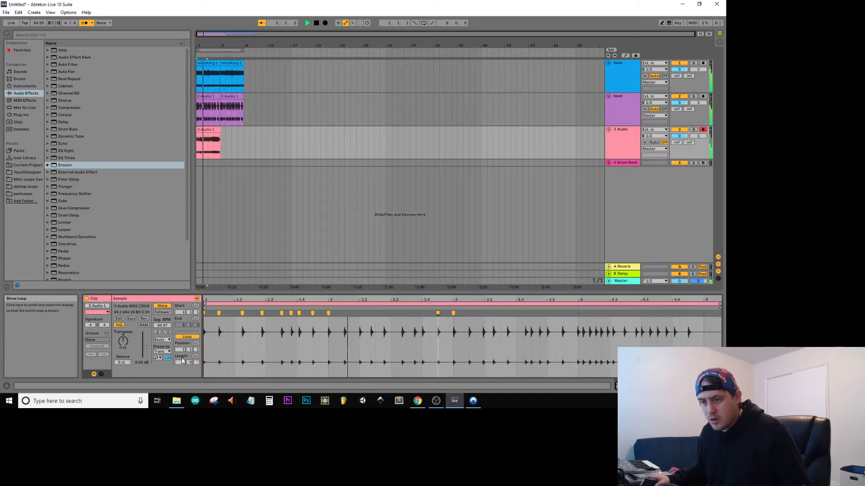
pyautogui.write('2')
pyautogui.press('Return')
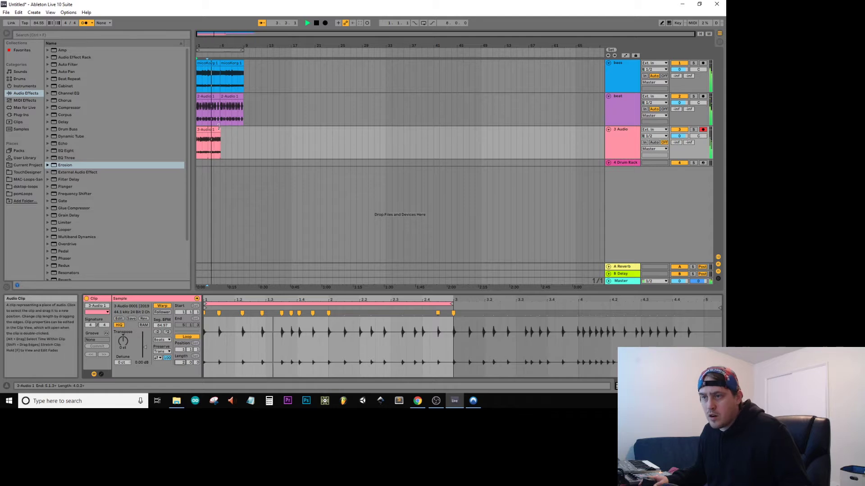
pyautogui.moveTo(220, 130); pyautogui.dragTo(243, 130)
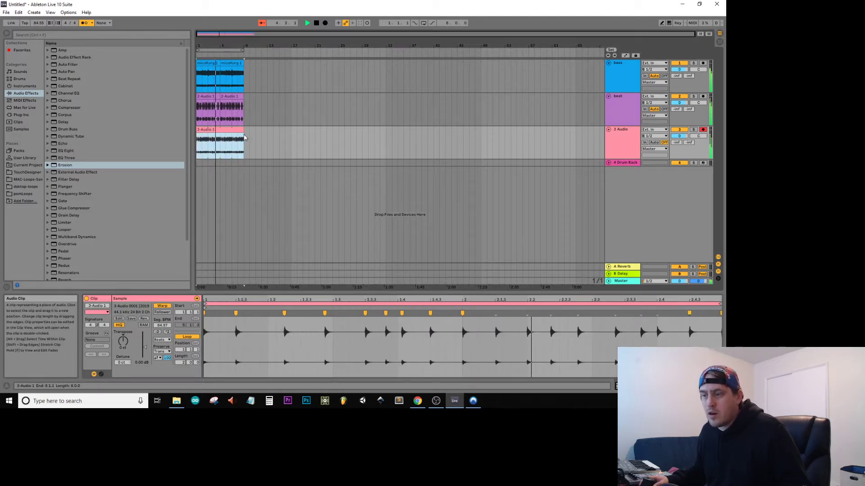
# Step: During playback, fine-tune the looped clip's warp markers, moving one hit onto 1.2 and adding markers at 2.2.4 and just after 2.3
pyautogui.doubleClick(386, 312)
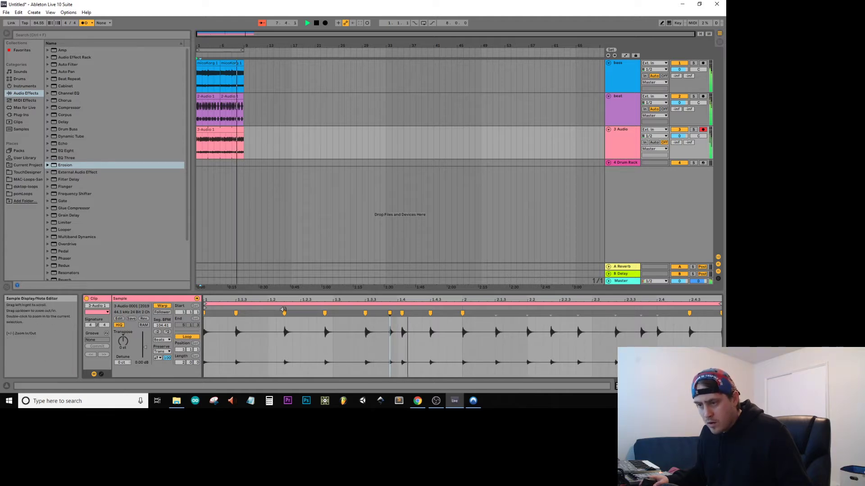
pyautogui.moveTo(284, 312); pyautogui.dragTo(266, 315)
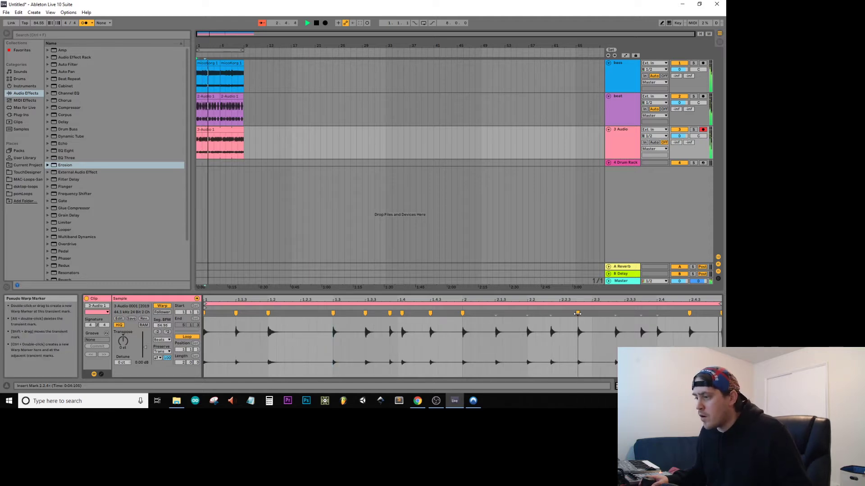
pyautogui.doubleClick(578, 314)
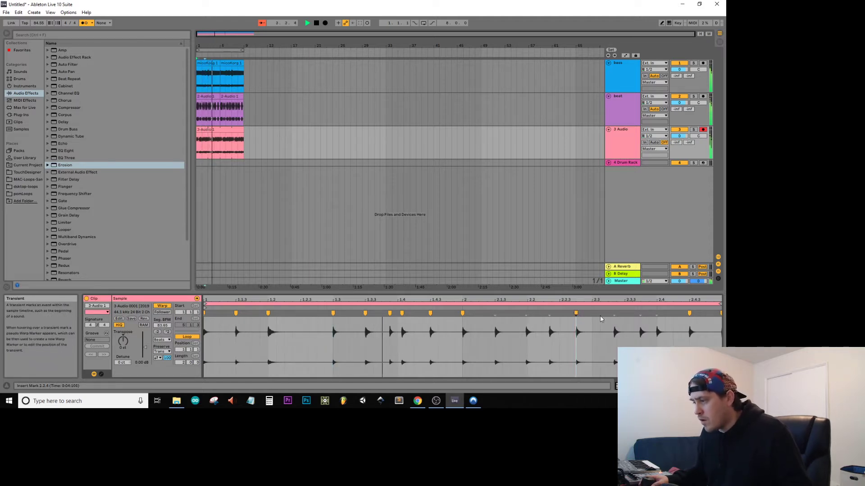
pyautogui.click(614, 313)
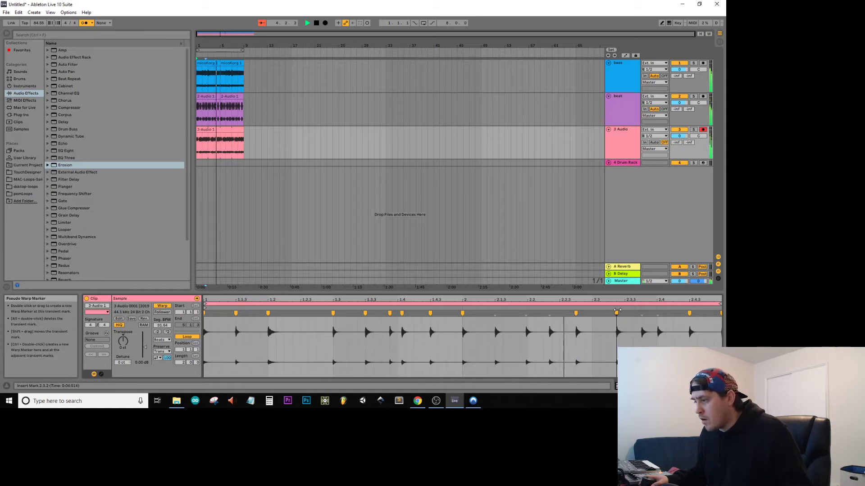
pyautogui.doubleClick(615, 313)
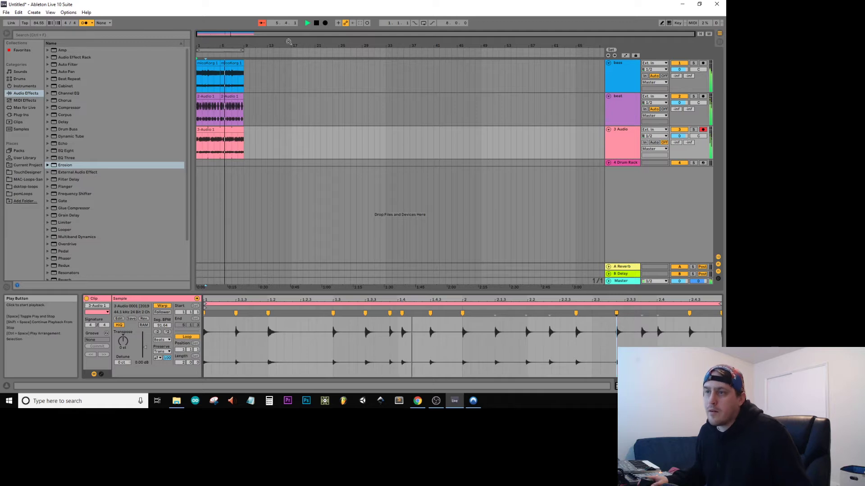
# Step: Turn on the arrangement loop and rename the third audio track to "hatz"
pyautogui.click(423, 23)
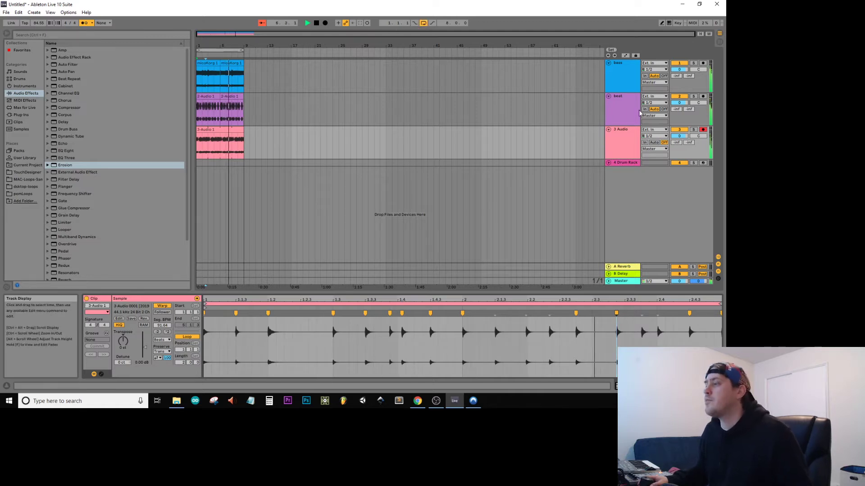
pyautogui.click(631, 137)
pyautogui.hotkey('ctrl', 'r')
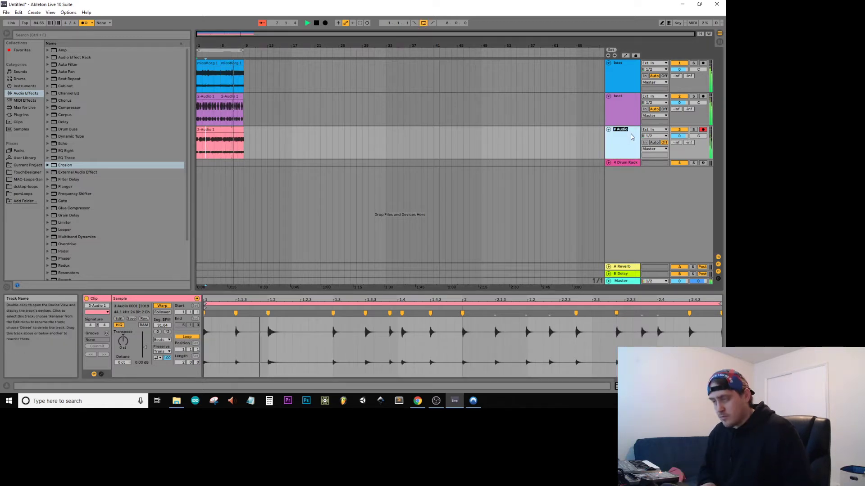
pyautogui.write('hatz')
pyautogui.press('Return')
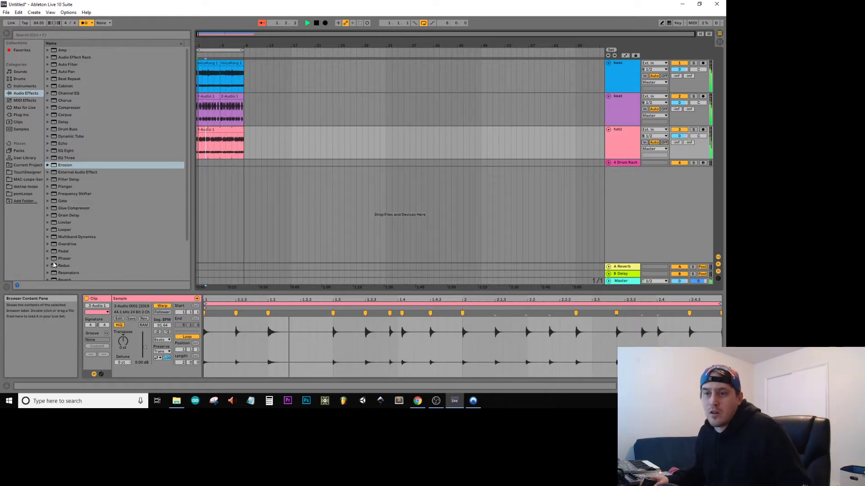
# Step: Load the Reverb audio effect onto the hi-hat track
pyautogui.scroll(-2, 68, 203)
pyautogui.click(63, 234)
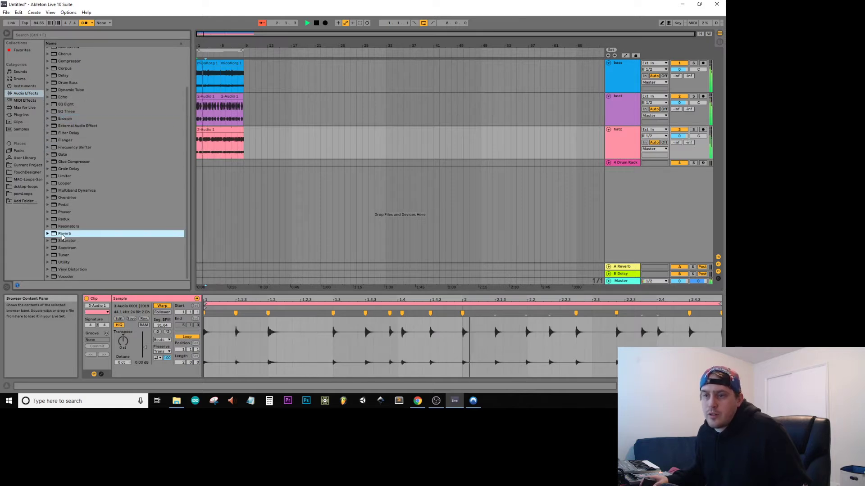
pyautogui.doubleClick(63, 234)
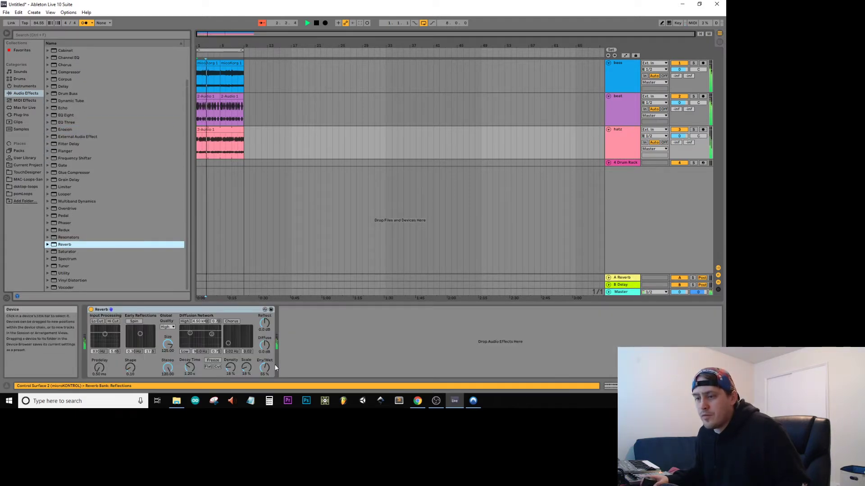
# Step: Set the hi-hat Reverb's dry/wet mix to about 25% and its decay time to about 2.4 s
pyautogui.moveTo(265, 367)
pyautogui.mouseDown()
pyautogui.moveTo(265, 376)
pyautogui.moveTo(263, 369)
pyautogui.mouseUp()
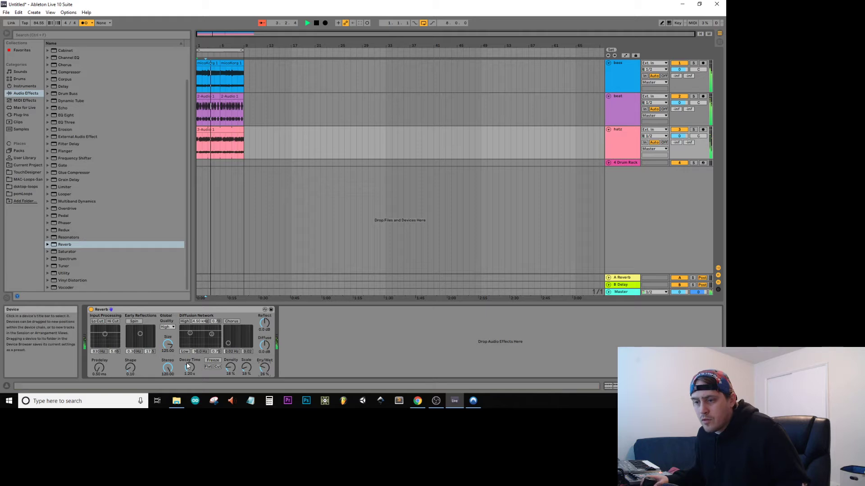
pyautogui.moveTo(188, 368); pyautogui.dragTo(188, 360)
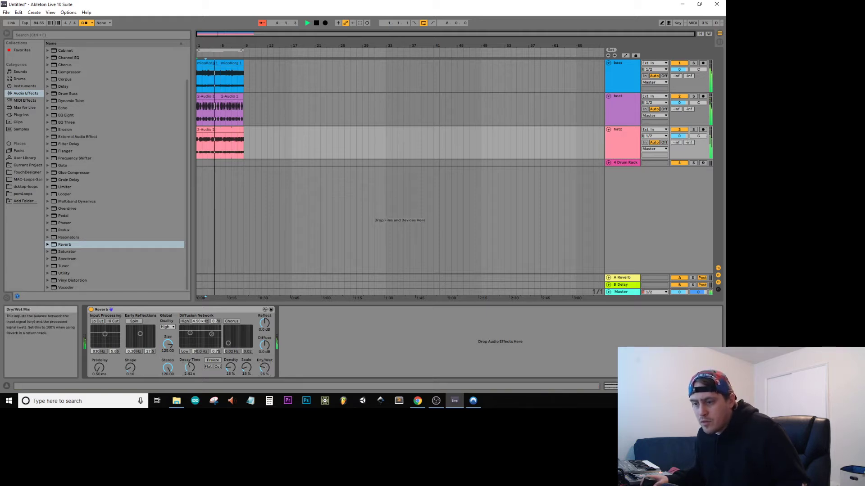
pyautogui.moveTo(265, 368); pyautogui.dragTo(265, 369)
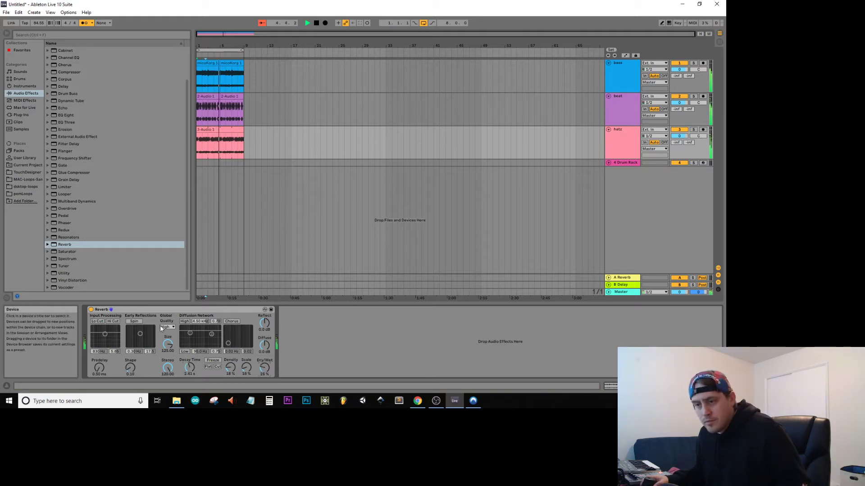
# Step: Enable the Reverb's Chorus at 0.01 Hz and amount 4.00, and turn on its input Hi Cut at about 4.3 kHz
pyautogui.click(229, 322)
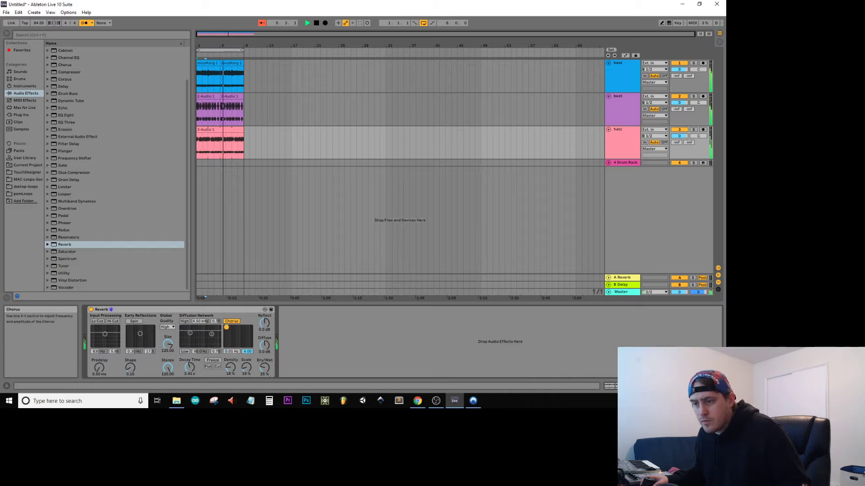
pyautogui.moveTo(229, 342); pyautogui.dragTo(226, 327)
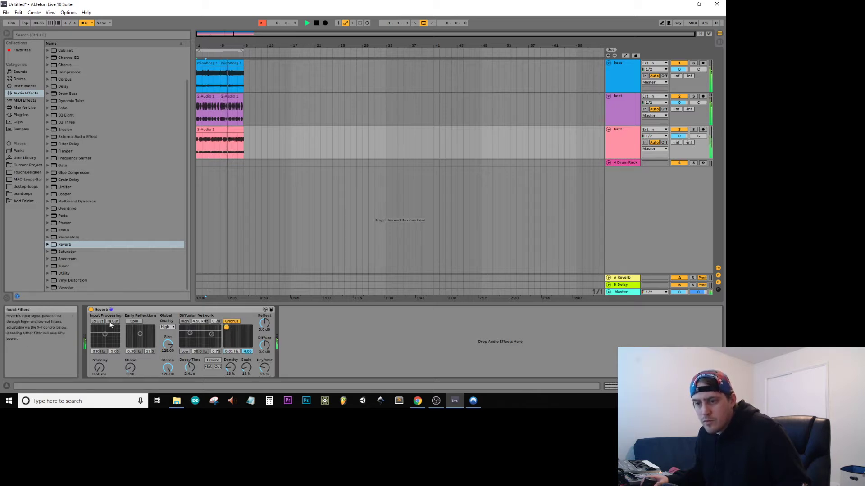
pyautogui.click(113, 321)
pyautogui.moveTo(105, 334); pyautogui.dragTo(112, 335)
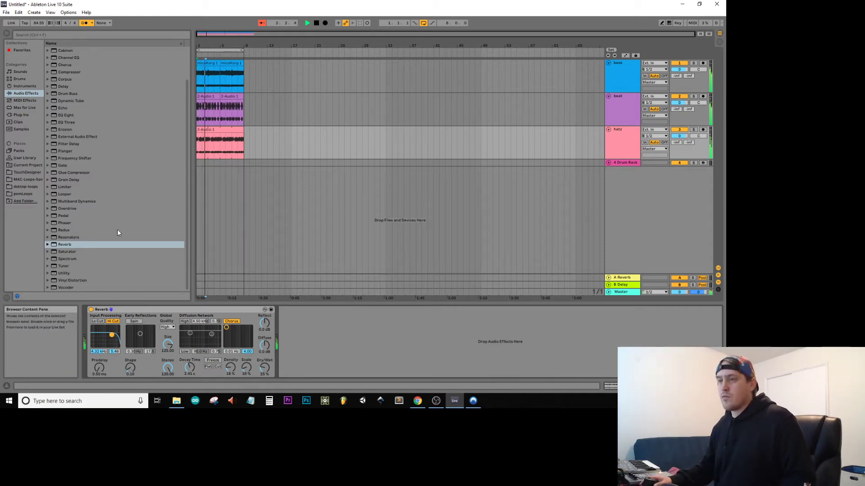
# Step: Stop playback and save the Live Set as "secondStream" in the Projects2019 folder
pyautogui.click(315, 23)
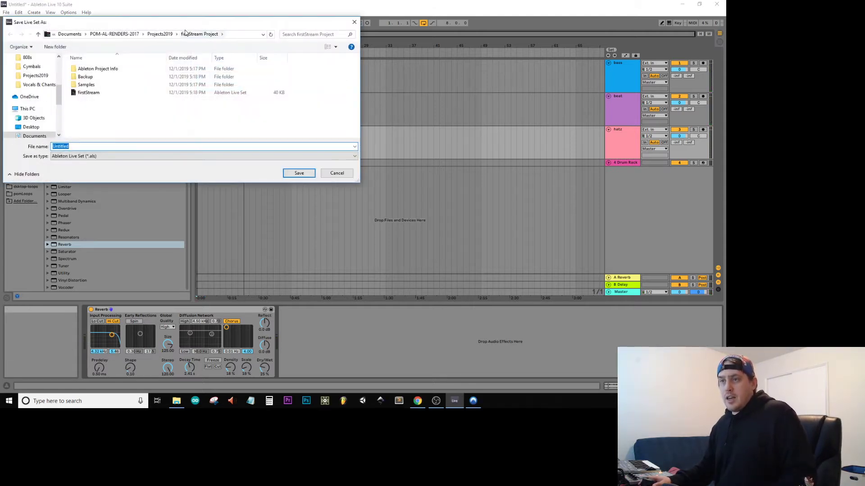
pyautogui.click(161, 34)
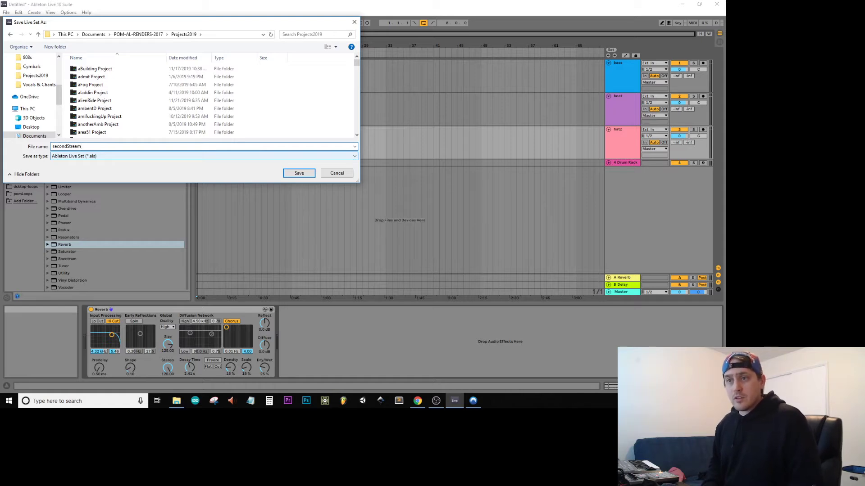
pyautogui.press('Return')
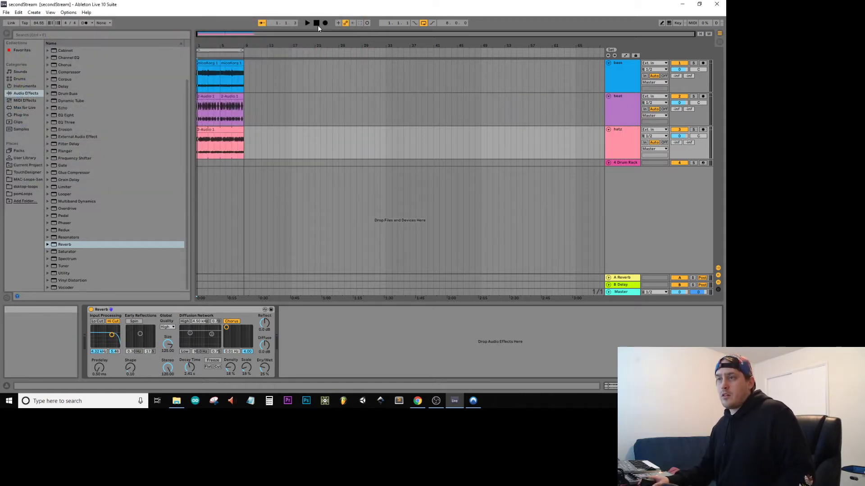
# Step: Play the loop briefly, inspect the Drum Rack track's devices, and return the transport to the start
pyautogui.press('space')
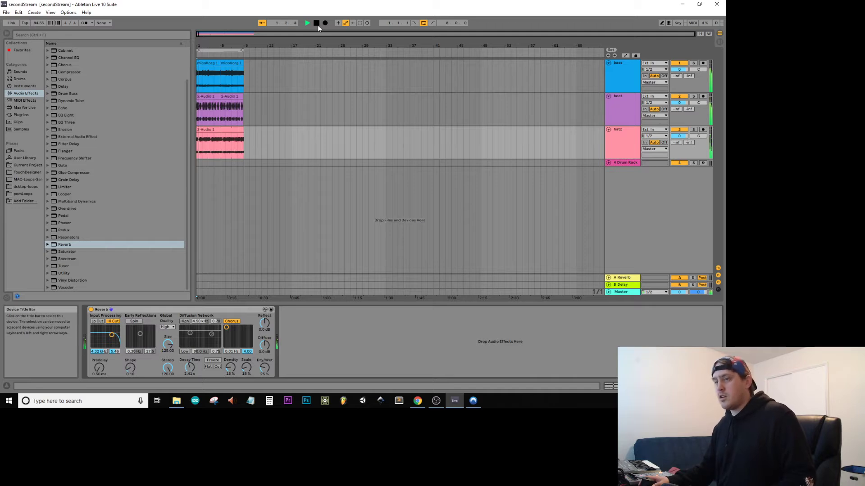
pyautogui.press('space')
pyautogui.click(624, 158)
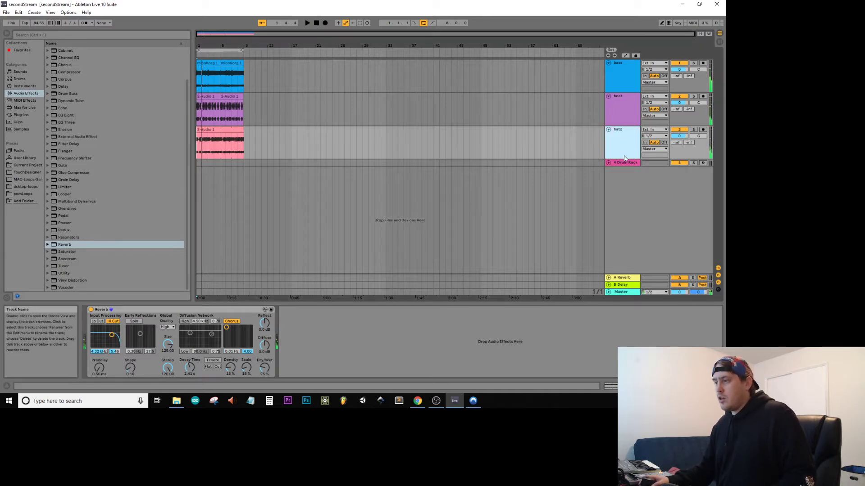
pyautogui.click(623, 163)
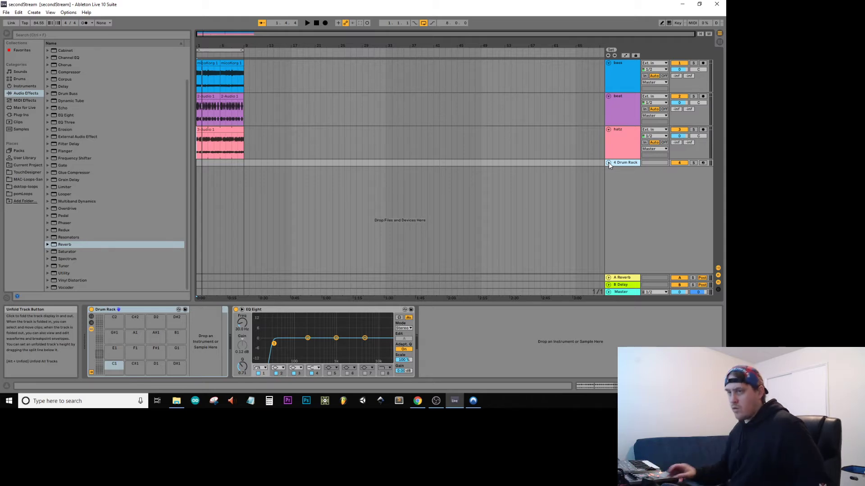
pyautogui.click(316, 23)
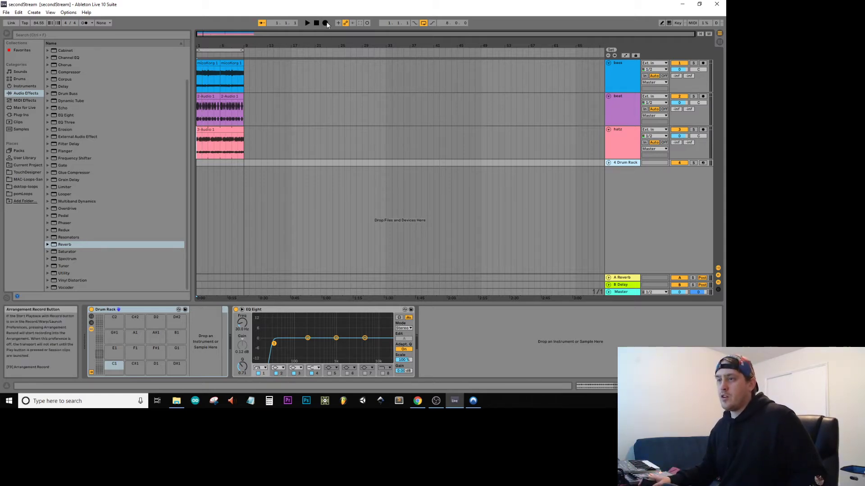
# Step: Insert an audio track below the hi-hat track, set its input channel to 1/2, and rename it "kkorg2"
pyautogui.click(618, 140)
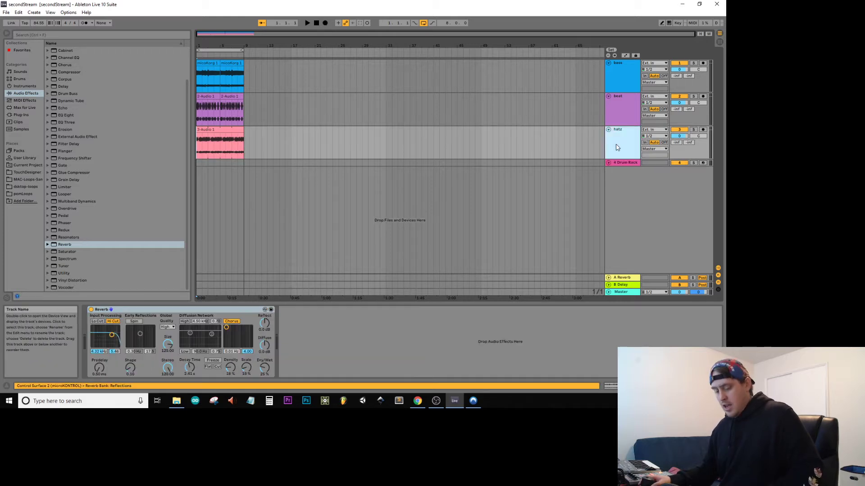
pyautogui.hotkey('ctrl', 't')
pyautogui.click(654, 170)
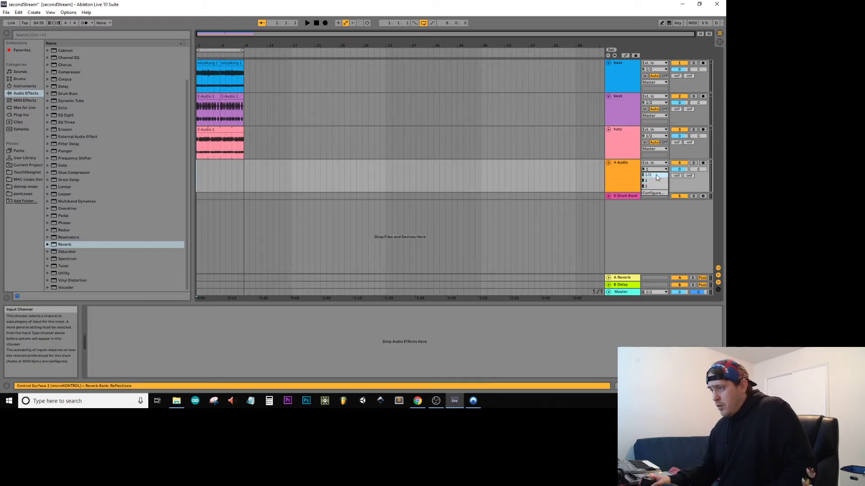
pyautogui.click(653, 180)
pyautogui.click(625, 175)
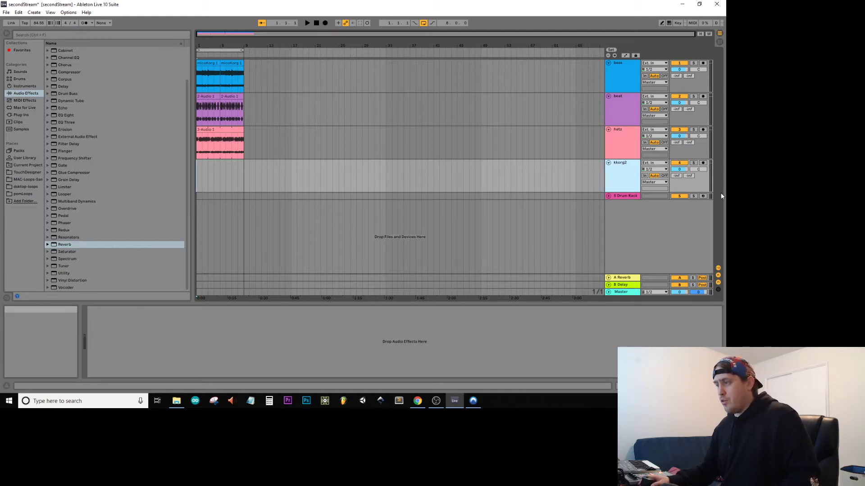
# Step: Arm the kkorg2 track, record a synth take across the 8-bar loop, and play it back from the start
pyautogui.click(703, 163)
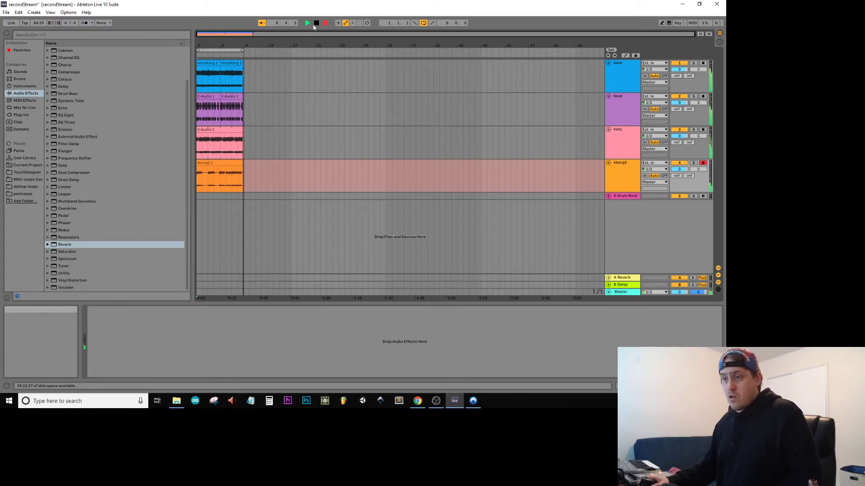
pyautogui.press('space')
pyautogui.click(198, 177)
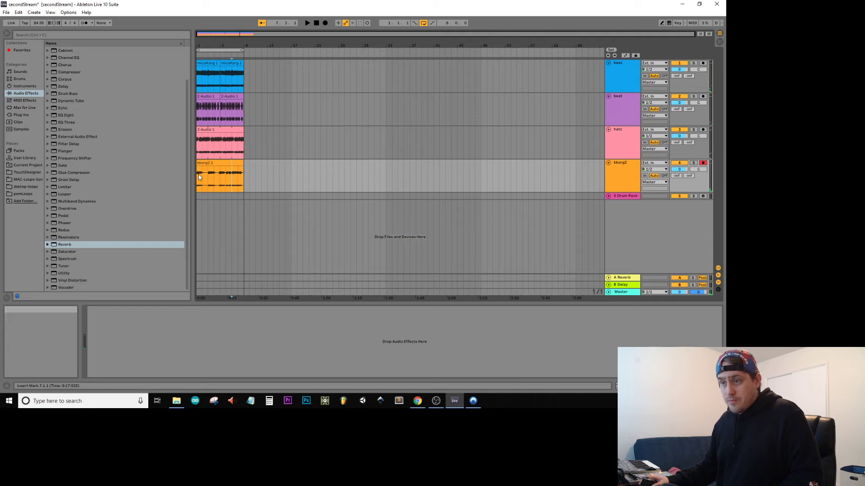
pyautogui.press('space')
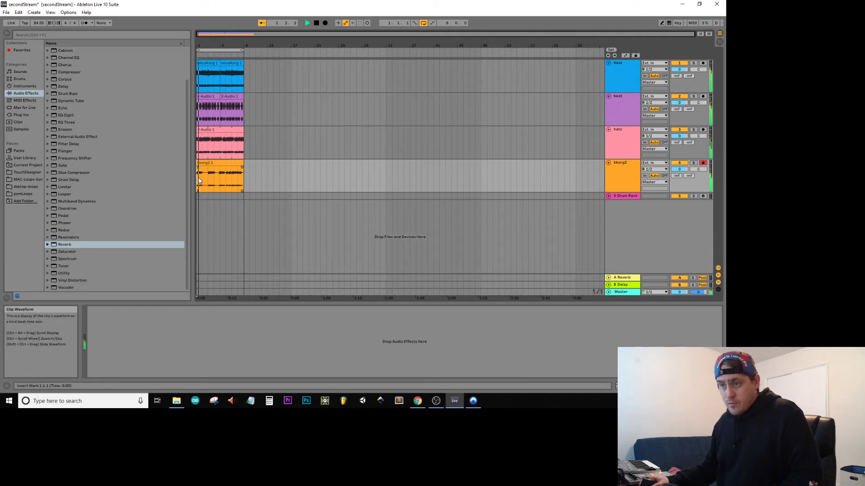
# Step: Audition the end of the kkorg2 take and delete its tail from 8.2.1 to the loop end
pyautogui.click(208, 180)
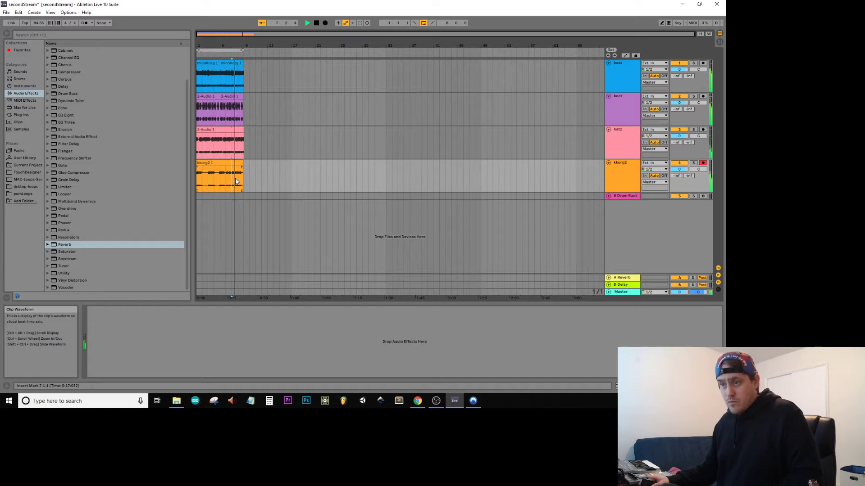
pyautogui.press('+')
pyautogui.press('+')
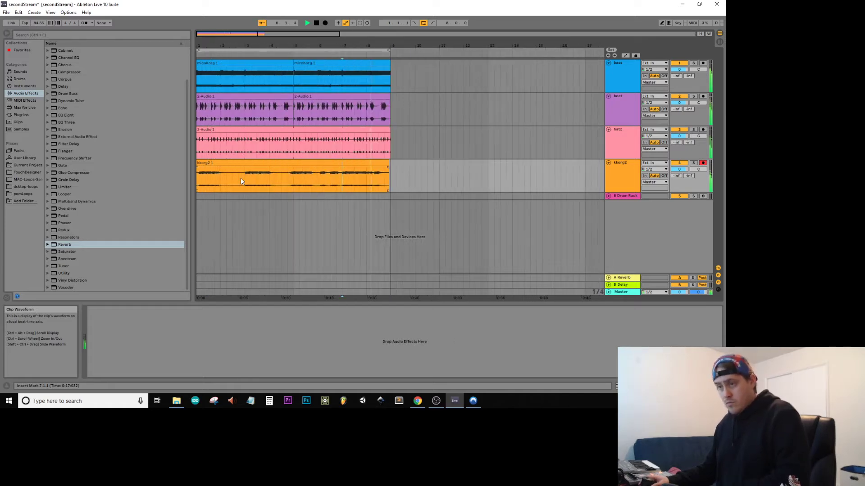
pyautogui.press('space')
pyautogui.press('space')
pyautogui.click(374, 184)
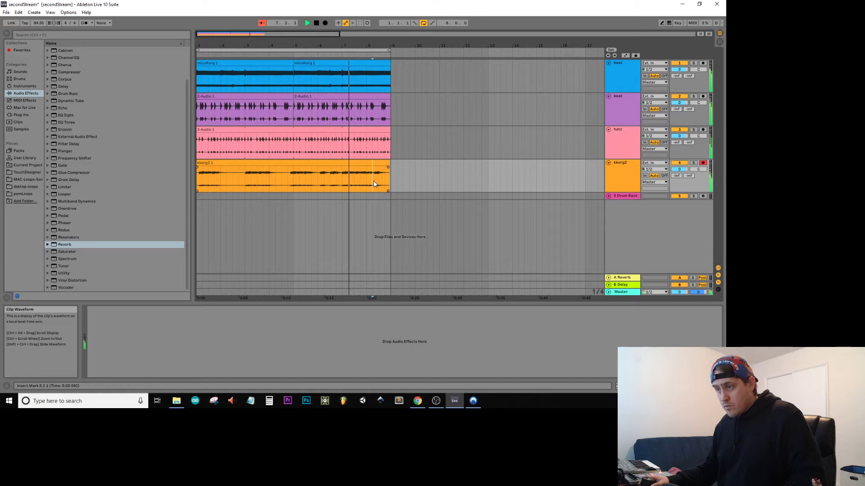
pyautogui.moveTo(374, 184); pyautogui.dragTo(381, 174)
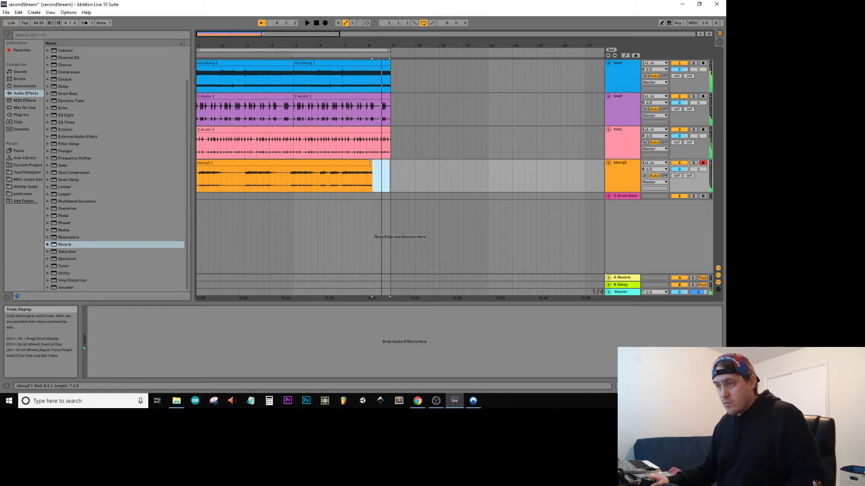
pyautogui.press('space')
pyautogui.press('Delete')
# Step: Split the kkorg2 clip at 7.1.1 and delete everything before the split
pyautogui.click(370, 163)
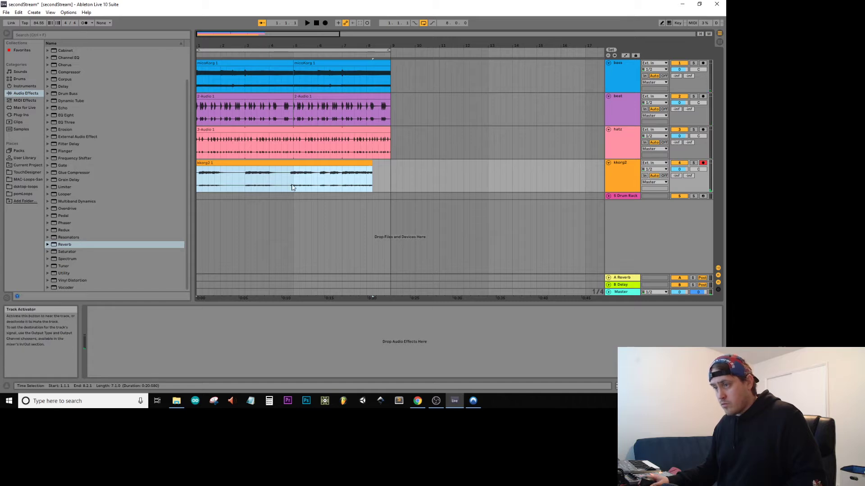
pyautogui.click(345, 175)
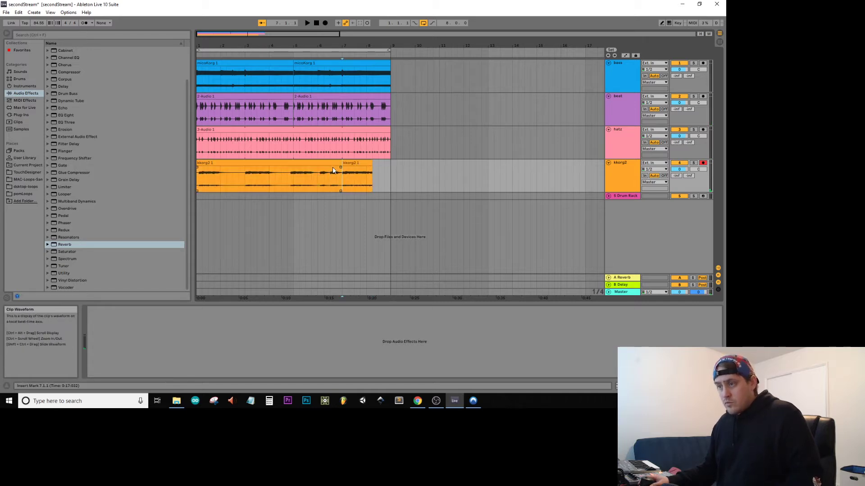
pyautogui.click(334, 164)
pyautogui.press('Delete')
# Step: Place the remaining kkorg2 clip at bar 3 and duplicate the first four bars so it repeats at bar 7
pyautogui.click(350, 162)
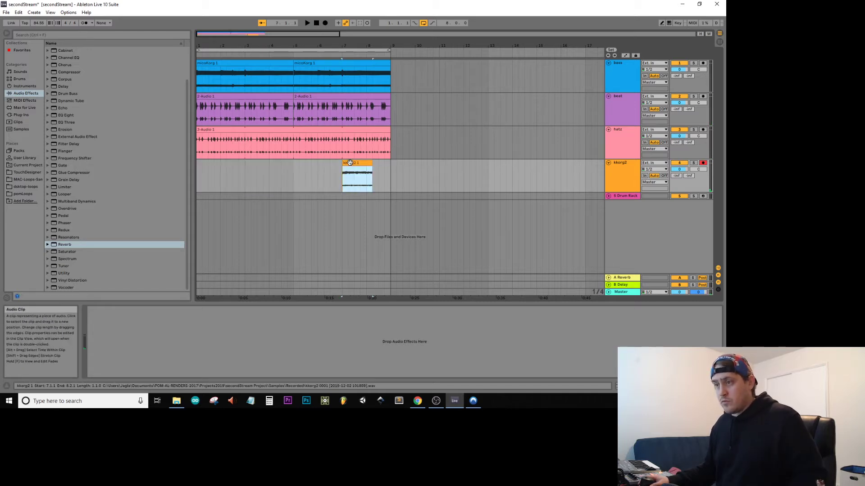
pyautogui.keyDown('ctrl'); pyautogui.moveTo(350, 163); pyautogui.dragTo(112, 189); pyautogui.keyUp('ctrl')
pyautogui.hotkey('ctrl', 'd')
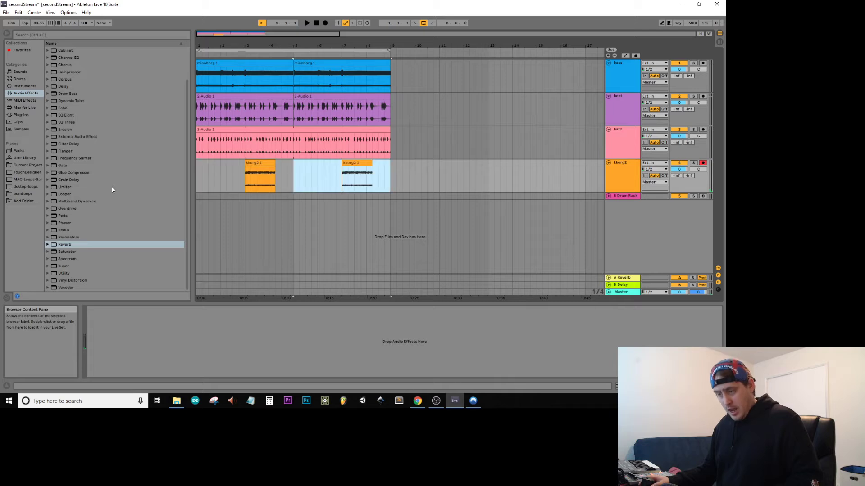
# Step: Load the Reverb audio effect onto the kkorg2 track and lengthen its decay time
pyautogui.click(64, 244)
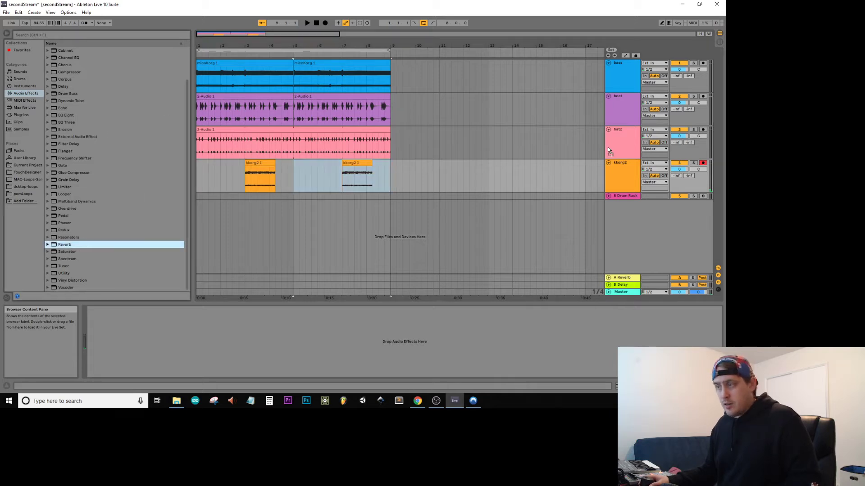
pyautogui.press('Return')
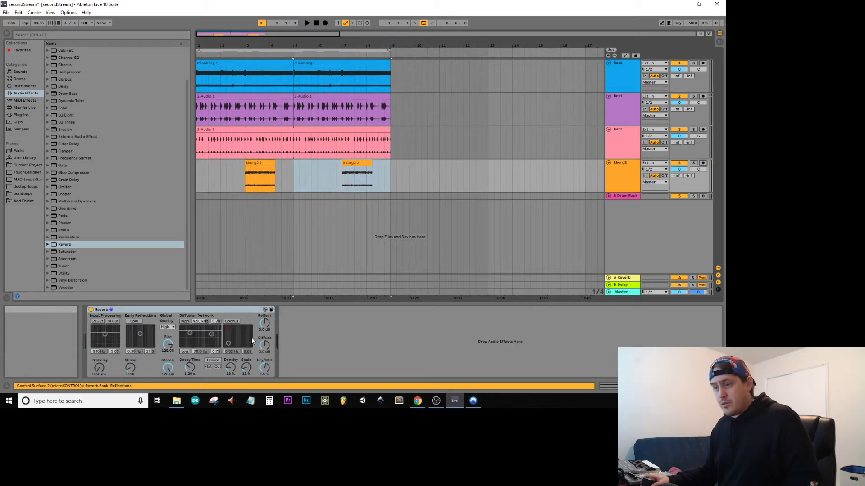
pyautogui.moveTo(191, 366); pyautogui.dragTo(191, 337)
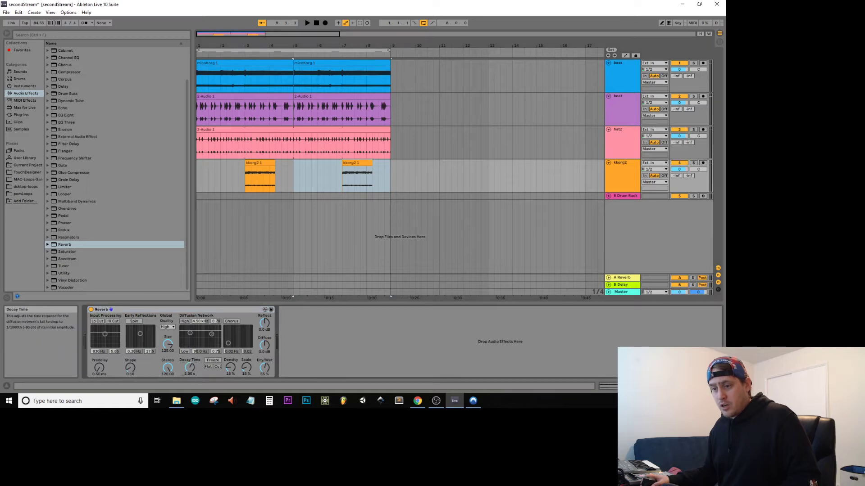
# Step: Play from just before bar 3 and enable the kkorg2 Reverb's Chorus at about 2.6 Hz with amount 0.79
pyautogui.click(239, 176)
pyautogui.press('space')
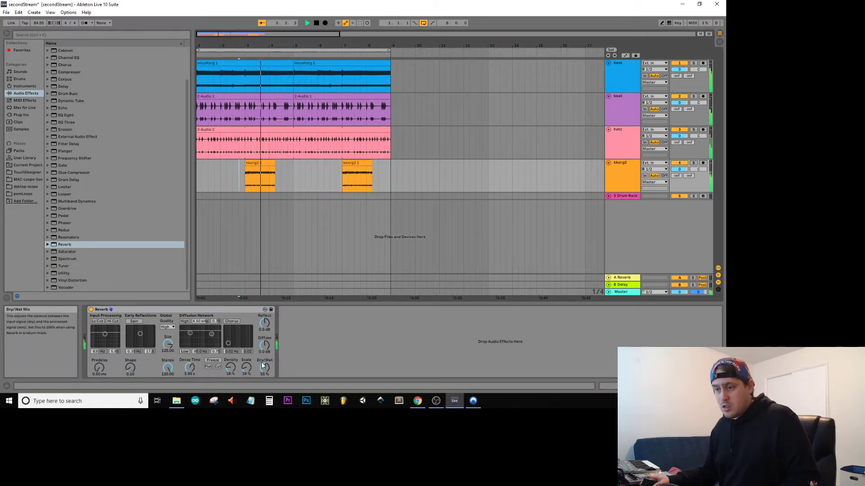
pyautogui.click(231, 321)
pyautogui.moveTo(228, 343); pyautogui.dragTo(246, 332)
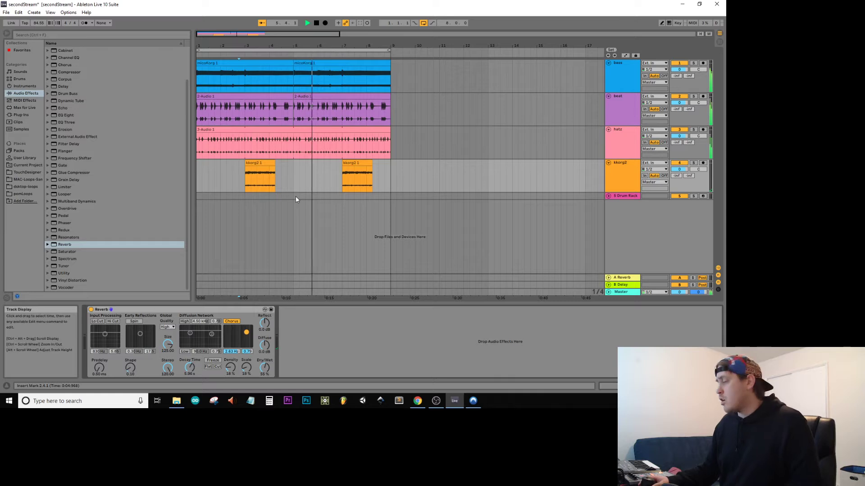
# Step: Try several semitone transpositions on the kkorg2 clip at bar 3 while the loop plays
pyautogui.moveTo(393, 172); pyautogui.dragTo(176, 190)
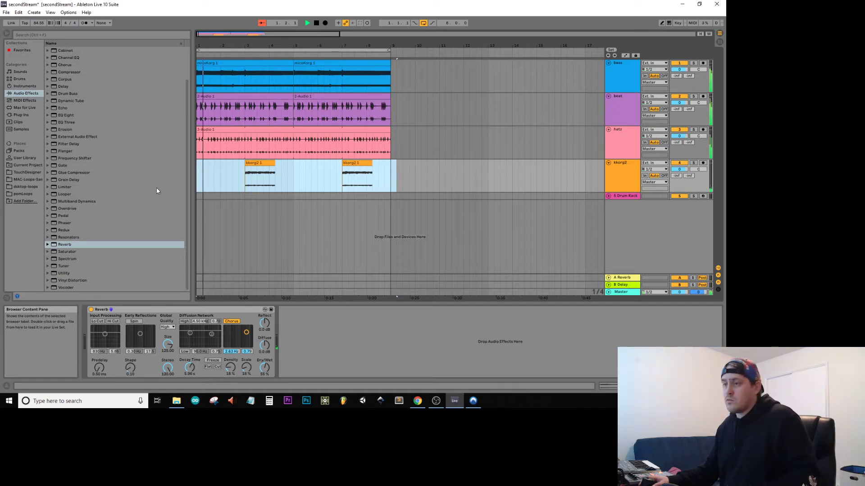
pyautogui.moveTo(390, 183); pyautogui.dragTo(234, 184)
pyautogui.click(260, 174)
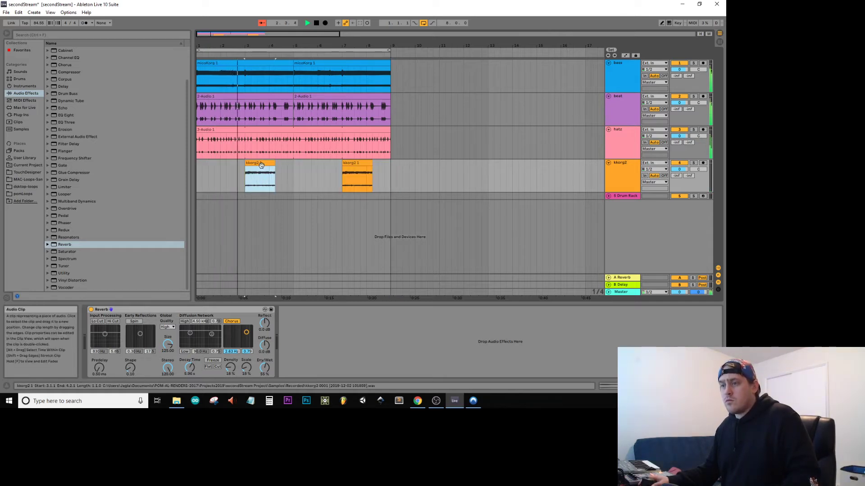
pyautogui.hotkey('shift', 'Tab')
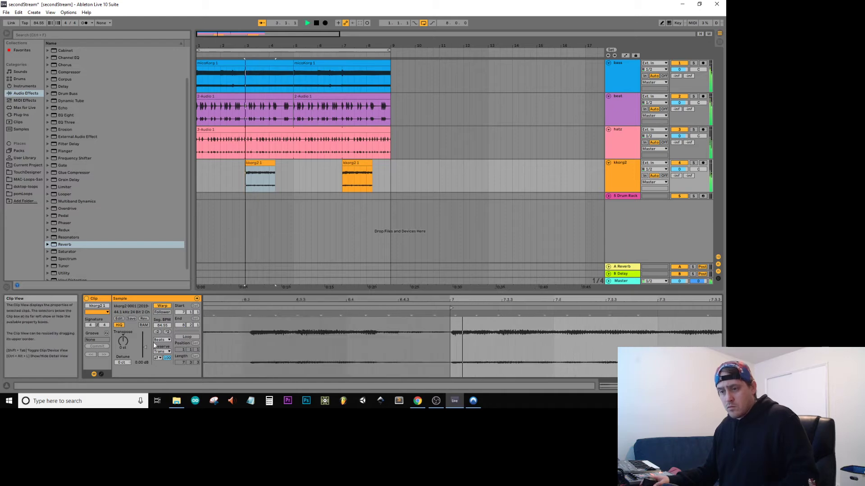
pyautogui.moveTo(123, 341); pyautogui.dragTo(123, 341)
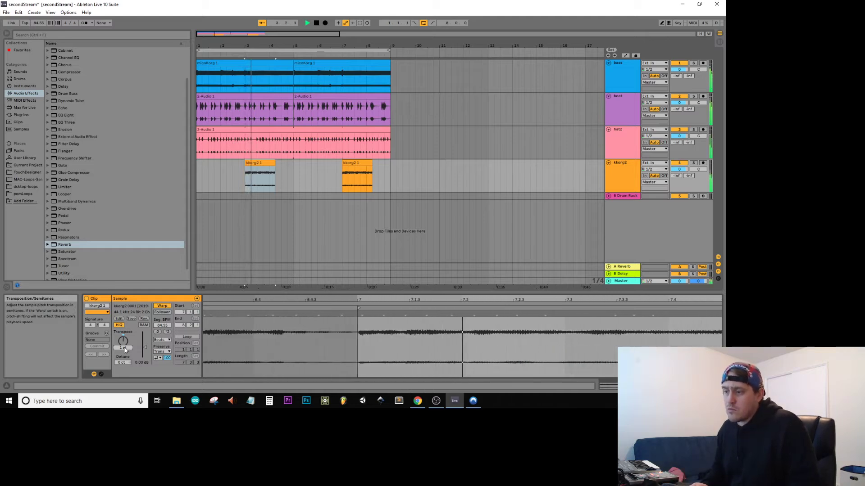
pyautogui.scroll(1, 123, 347)
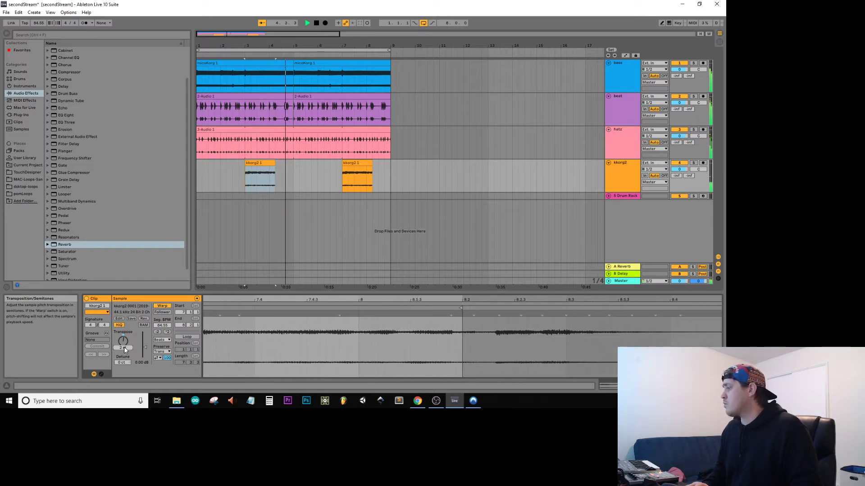
pyautogui.scroll(2, 124, 347)
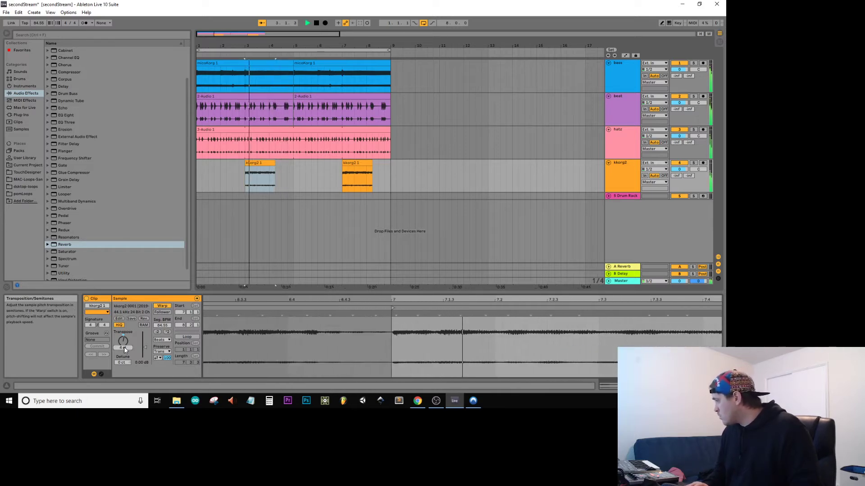
pyautogui.scroll(2, 123, 347)
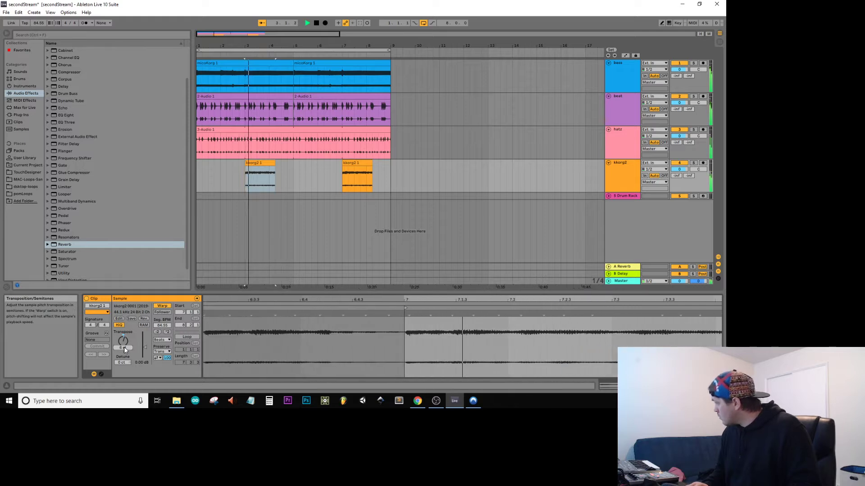
pyautogui.scroll(-6, 123, 347)
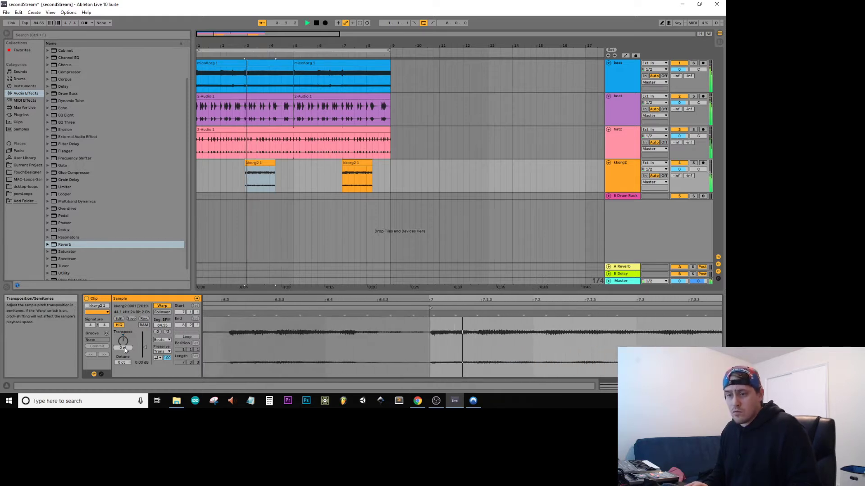
pyautogui.scroll(-1, 123, 347)
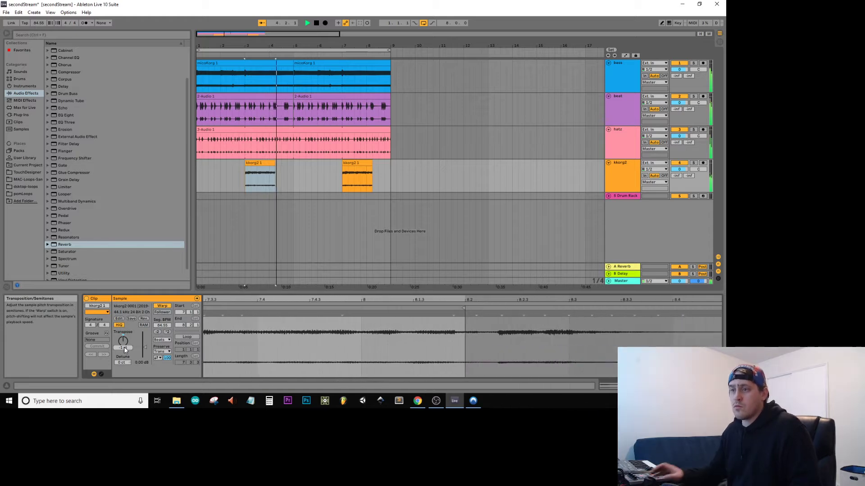
# Step: Set the transposition of the kkorg2 clip at bar 7 to -1 st
pyautogui.click(350, 163)
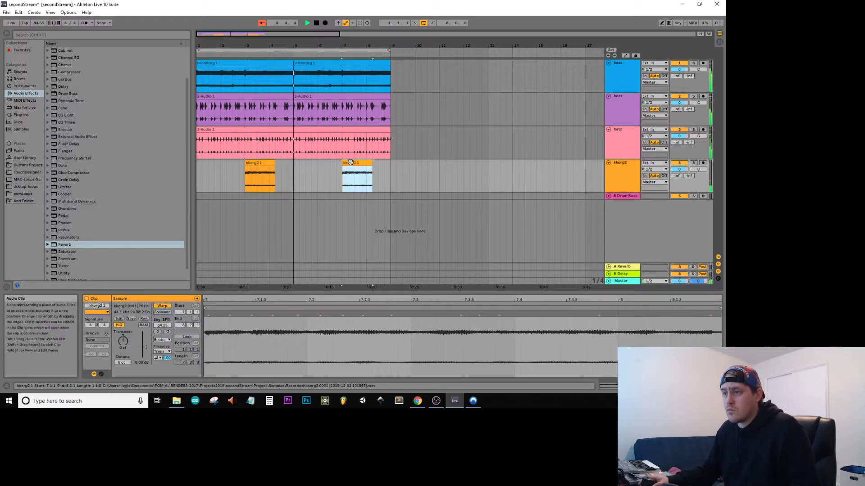
pyautogui.click(123, 348)
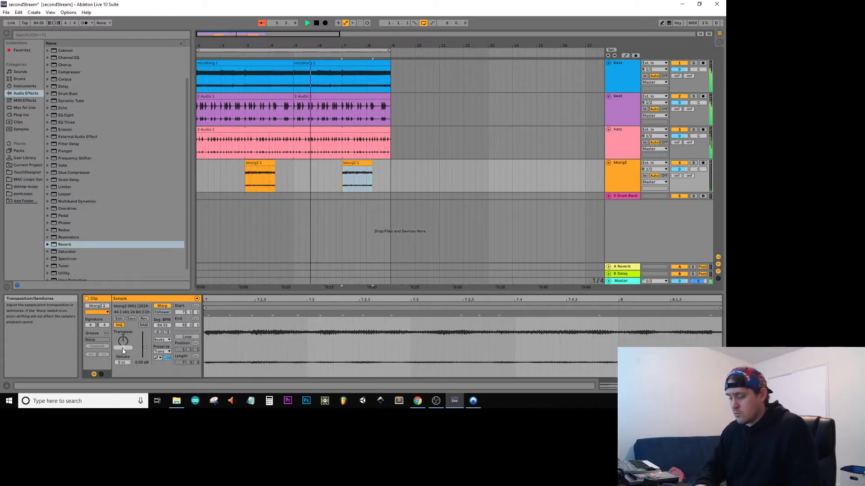
pyautogui.write('-1')
pyautogui.press('Return')
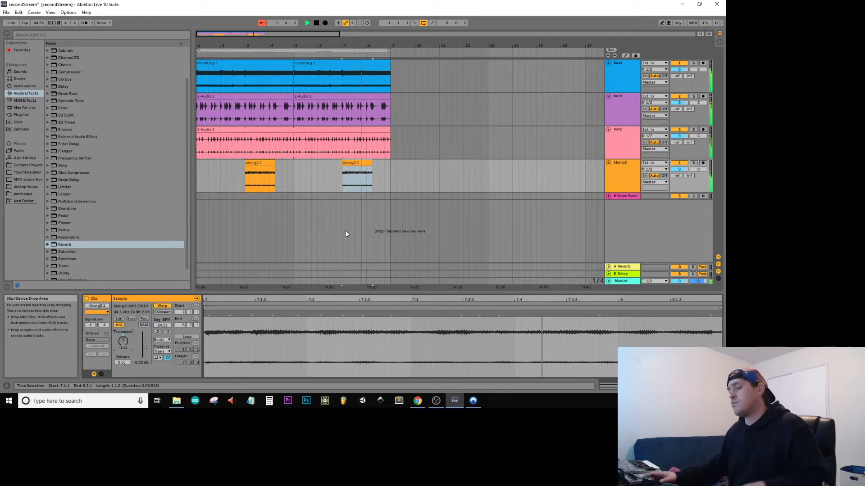
# Step: Set both kkorg2 clips to 0 st transposition and detune them to about -37 ct during playback
pyautogui.press('space')
pyautogui.moveTo(385, 178); pyautogui.dragTo(244, 178)
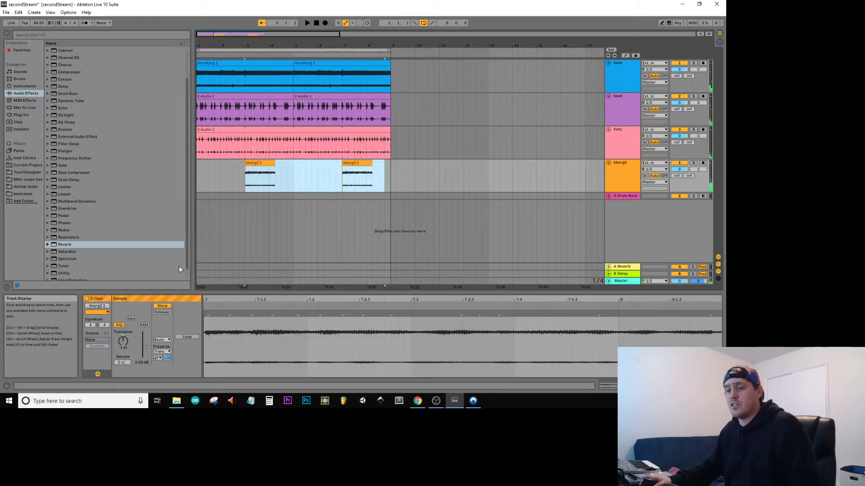
pyautogui.press('space')
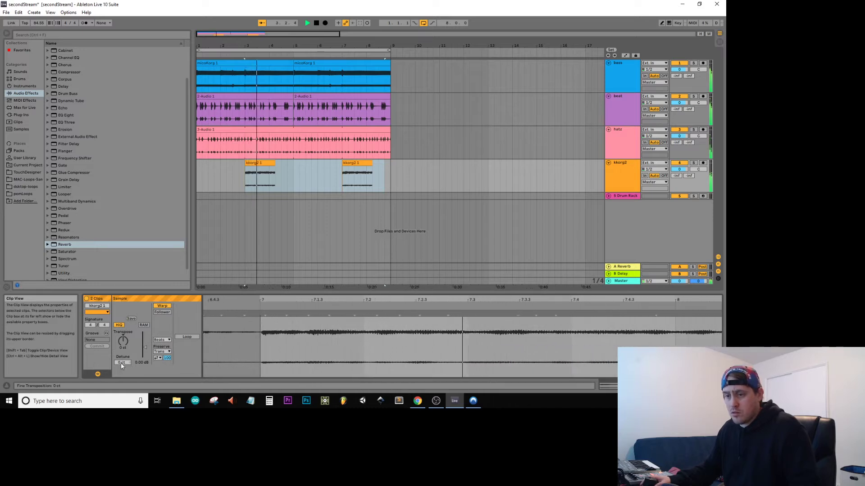
pyautogui.moveTo(121, 363); pyautogui.dragTo(121, 376)
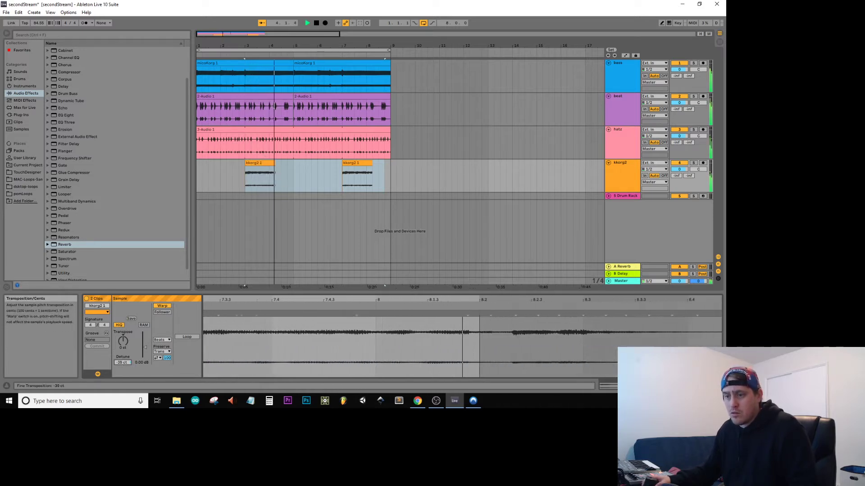
pyautogui.moveTo(121, 377); pyautogui.dragTo(121, 380)
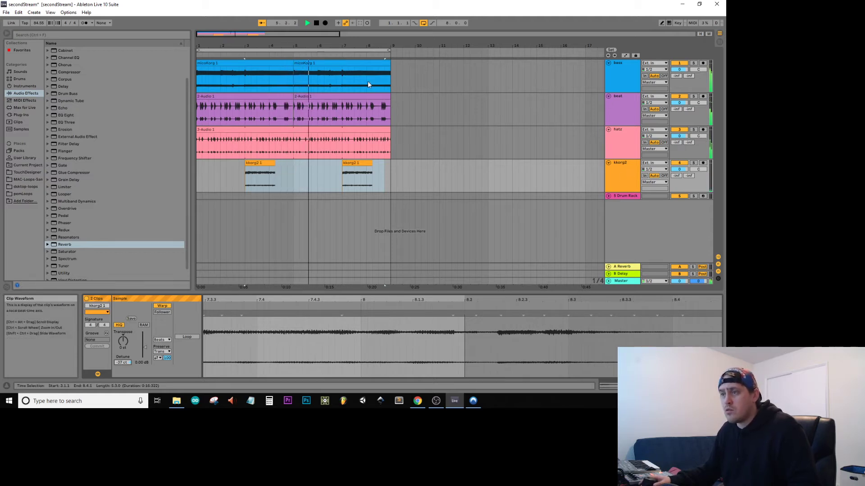
# Step: Delete one bar of the bass track at bar 7 and another at bar 3
pyautogui.moveTo(367, 81); pyautogui.dragTo(344, 85)
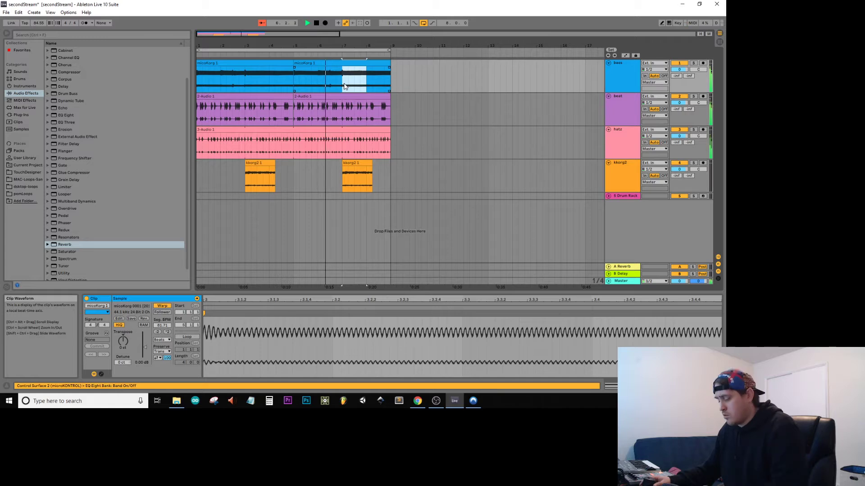
pyautogui.press('Delete')
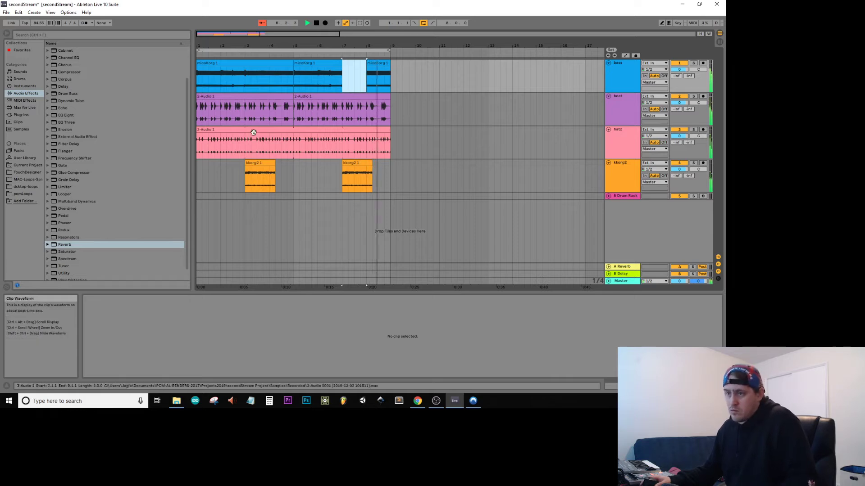
pyautogui.moveTo(245, 80); pyautogui.dragTo(269, 74)
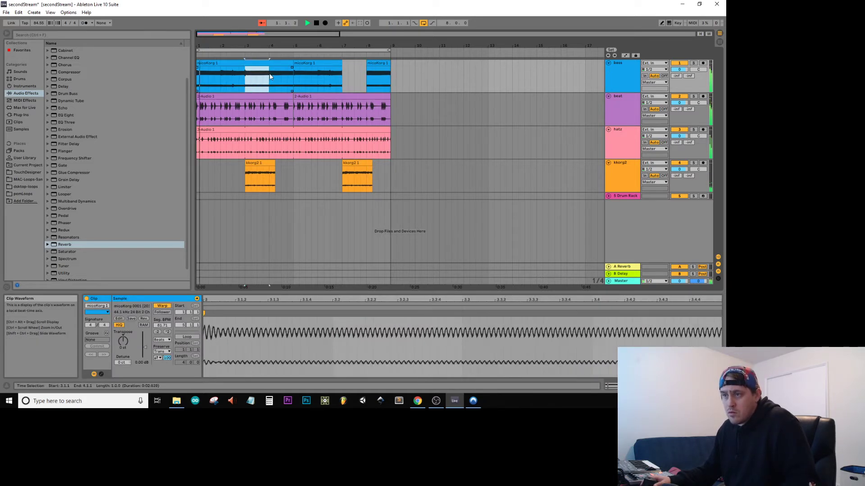
pyautogui.press('End')
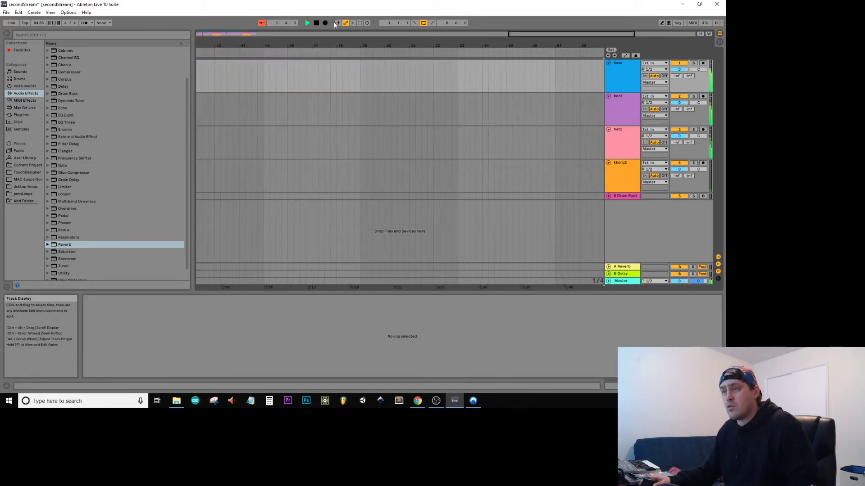
pyautogui.click(241, 36)
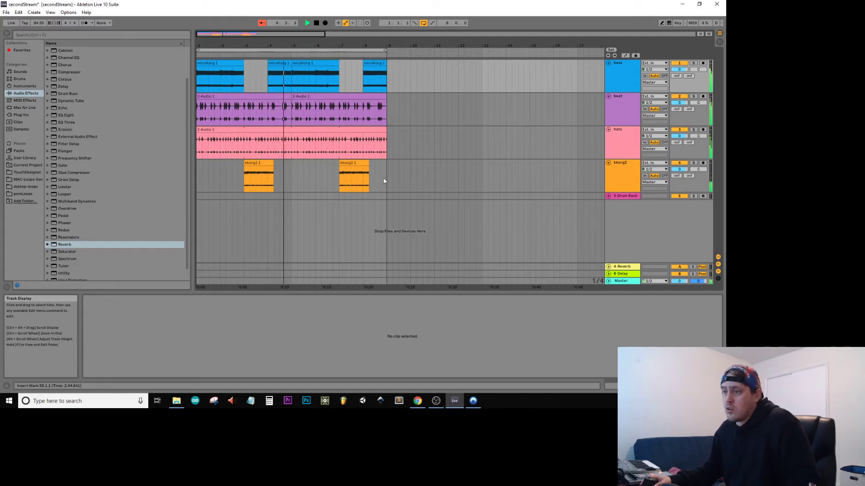
pyautogui.hotkey('ctrl', 'a')
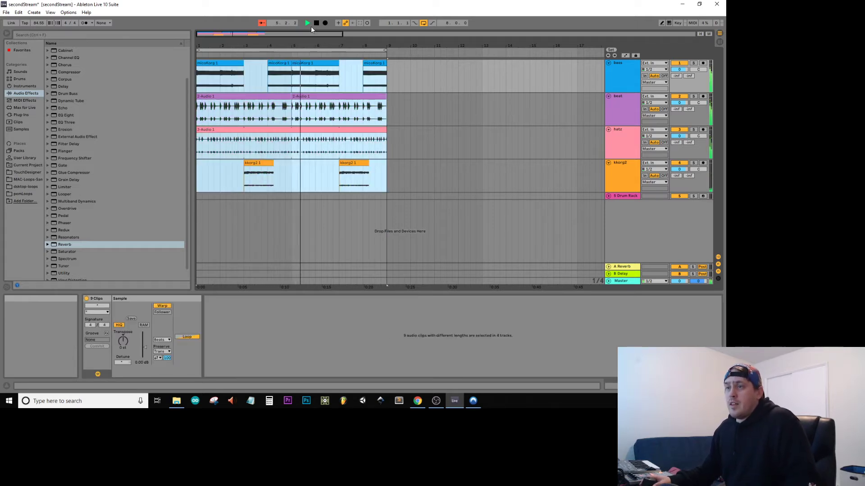
pyautogui.click(383, 184)
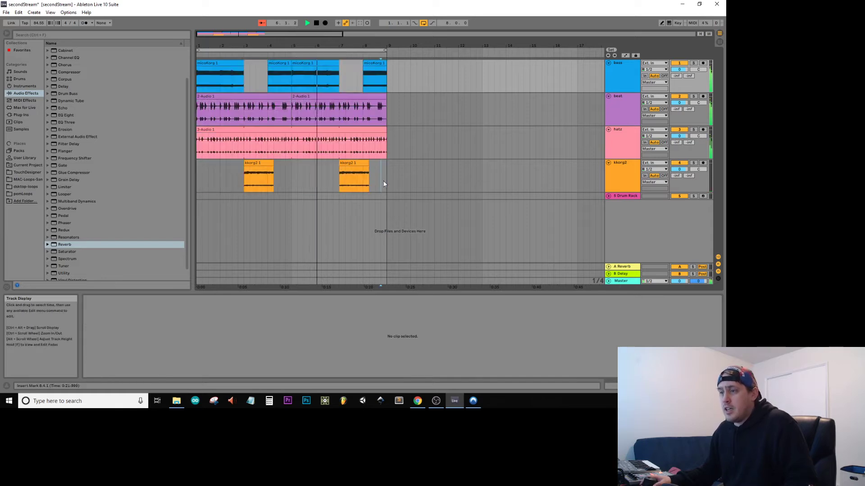
pyautogui.moveTo(383, 184); pyautogui.dragTo(234, 189)
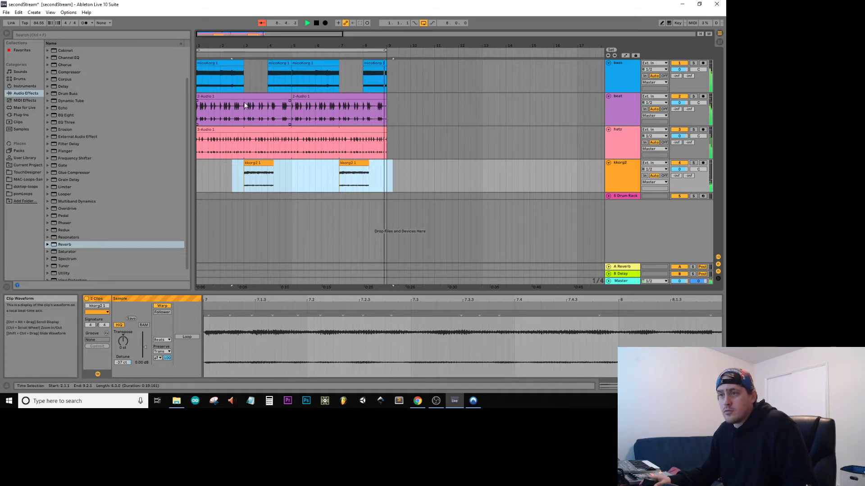
# Step: Delete the first two beats of bars 3 and 7 on the beat and hats tracks, saving the set after each cut
pyautogui.moveTo(245, 106); pyautogui.dragTo(257, 154)
pyautogui.press('Delete')
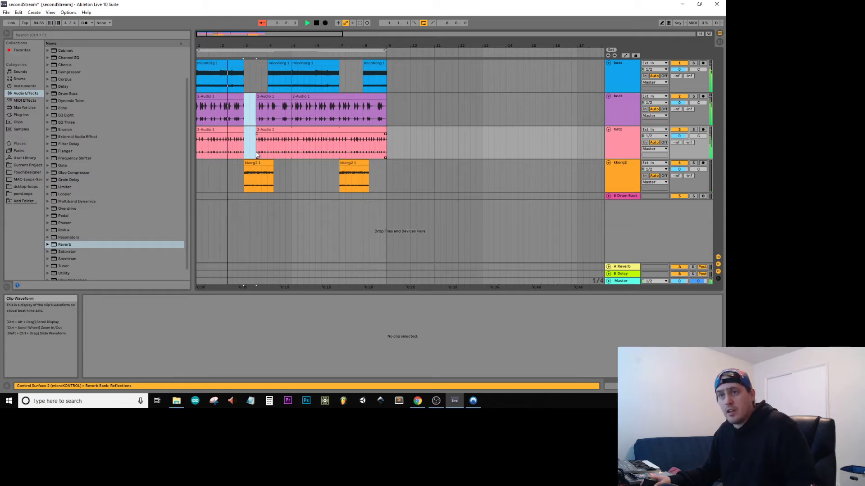
pyautogui.hotkey('ctrl', 's')
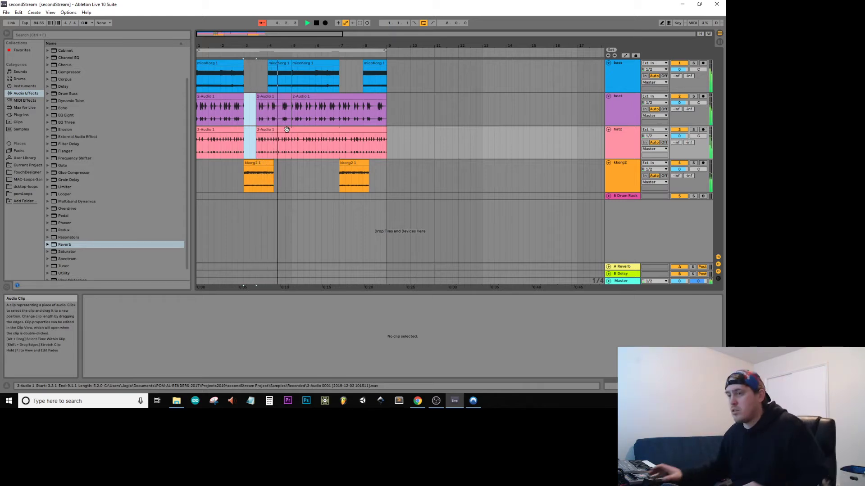
pyautogui.moveTo(339, 113); pyautogui.dragTo(350, 143)
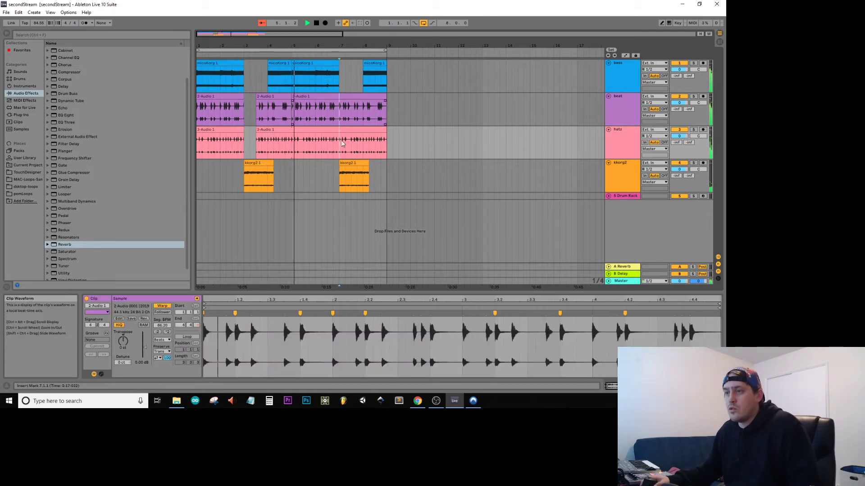
pyautogui.press('Delete')
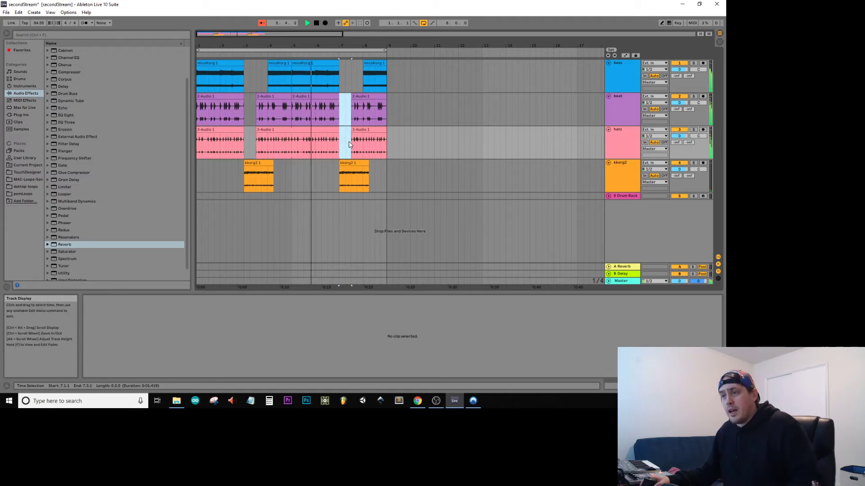
pyautogui.hotkey('ctrl', 's')
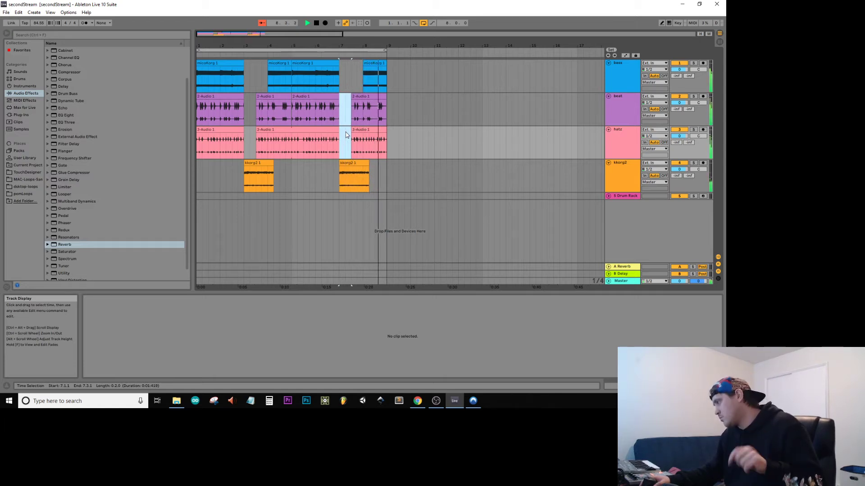
# Step: Stop playback and export the full 8-bar Master mix as an MP3 named 12-2-19-secondStream in the renderDaily folder
pyautogui.click(319, 21)
pyautogui.moveTo(386, 192); pyautogui.dragTo(198, 63)
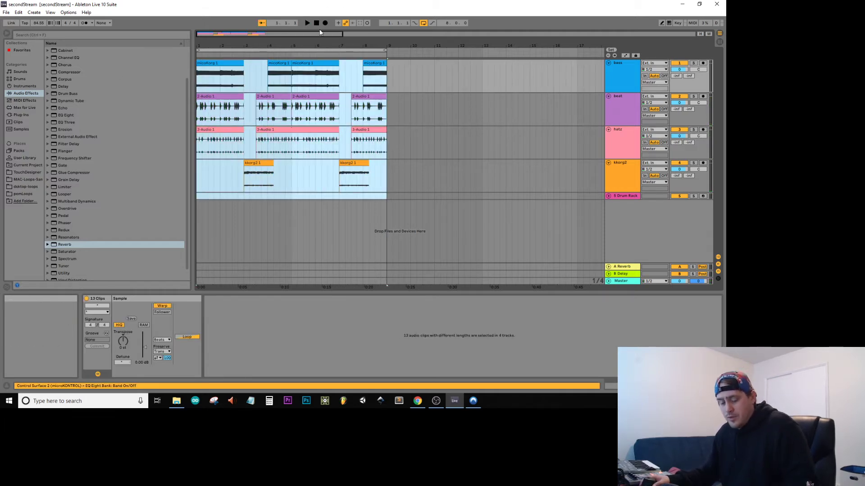
pyautogui.hotkey('ctrl', 'shift', 'r')
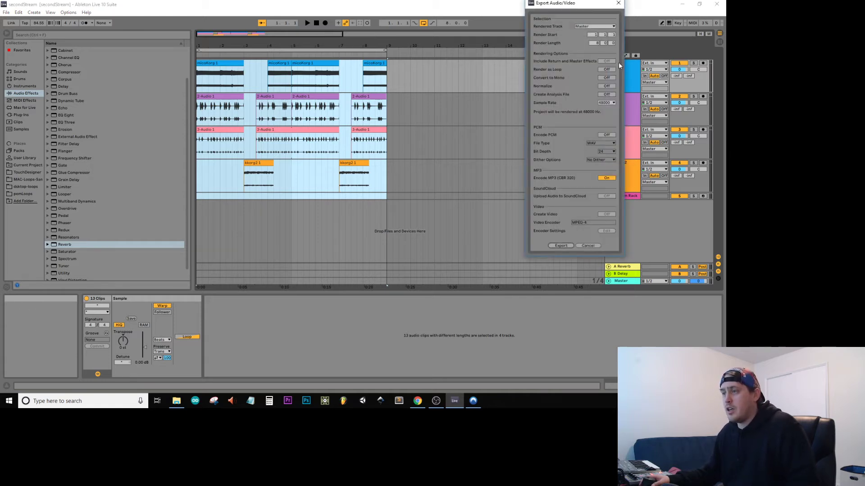
pyautogui.click(570, 246)
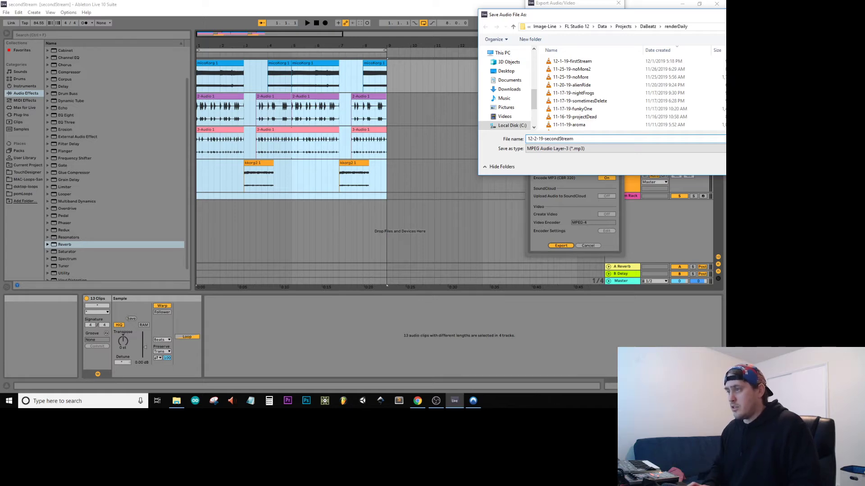
pyautogui.press('Return')
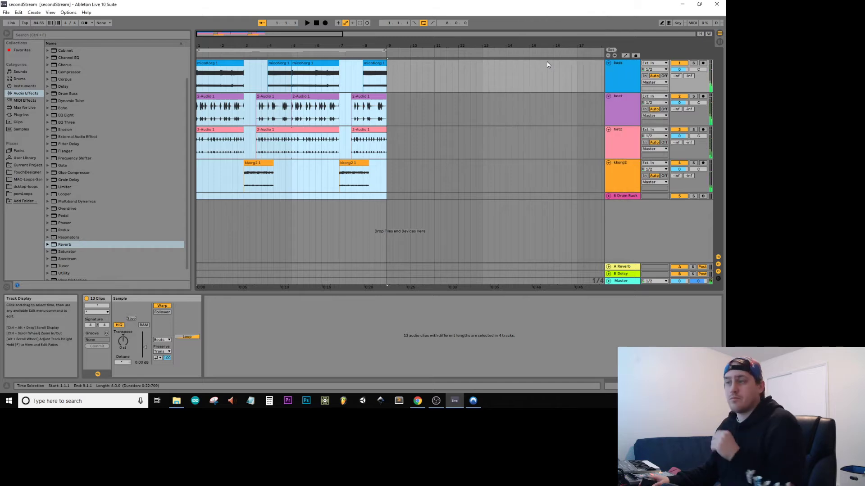
# Step: Switch to TouchDesigner and save the project as secondStream in a new tdDailyRender subfolder named 12-2-19-secondStream
pyautogui.click(682, 4)
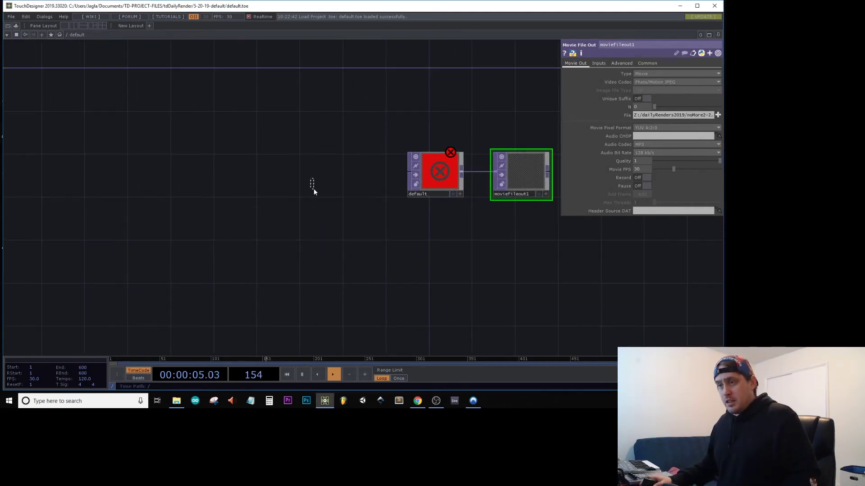
pyautogui.hotkey('ctrl', 'shift', 's')
pyautogui.click(180, 30)
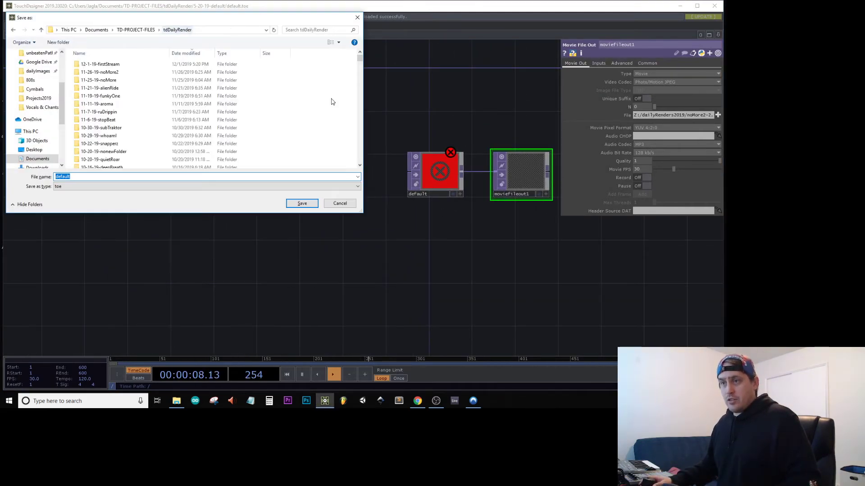
pyautogui.hotkey('ctrl', 'shift', 'n')
pyautogui.write('12-2-19-secondStream')
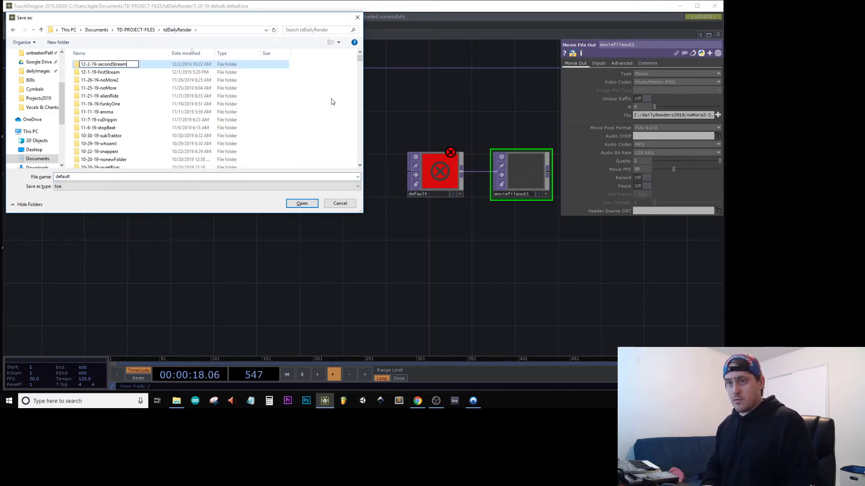
pyautogui.press('Return')
pyautogui.press('Return')
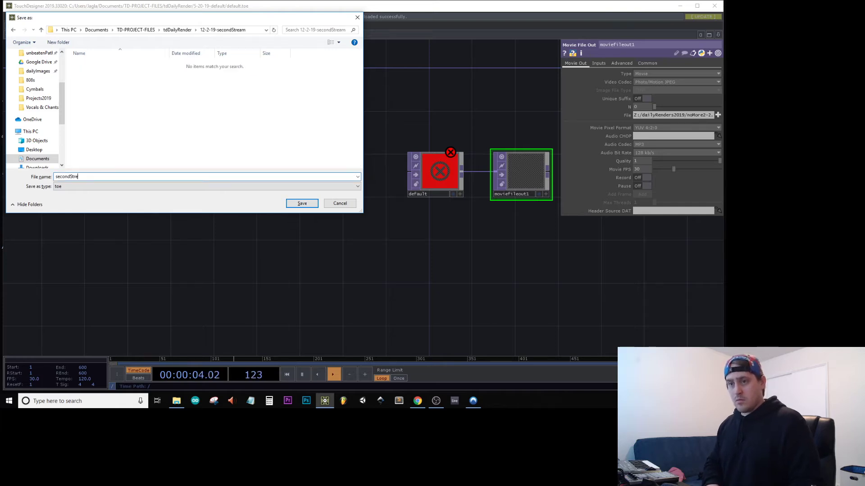
pyautogui.write('secondStream')
pyautogui.press('Return')
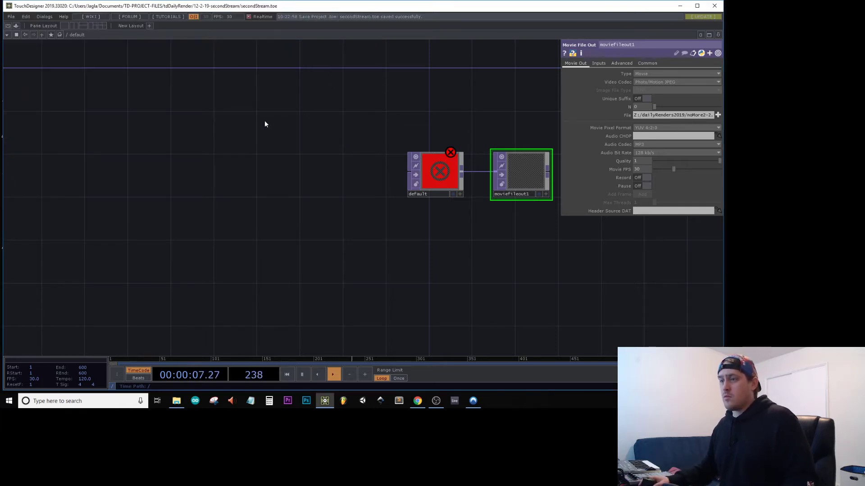
# Step: Add Camera, Geometry and Light components in a vertical column ahead of the default TOP
pyautogui.press('Tab')
pyautogui.click(256, 96)
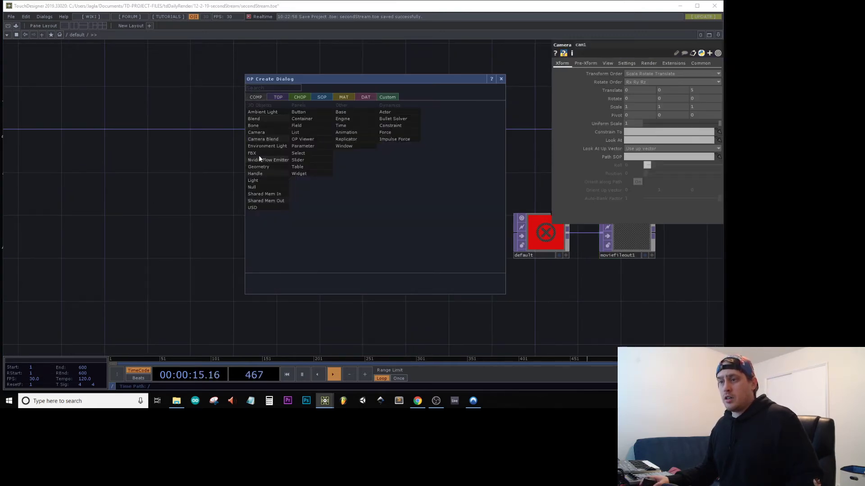
pyautogui.click(255, 180)
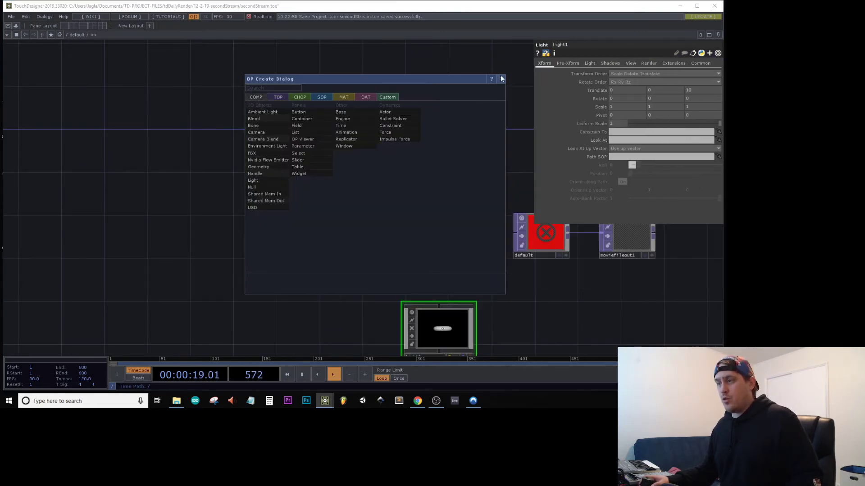
pyautogui.moveTo(373, 314); pyautogui.dragTo(373, 314)
pyautogui.moveTo(458, 168); pyautogui.dragTo(269, 156)
pyautogui.moveTo(380, 217); pyautogui.dragTo(323, 195)
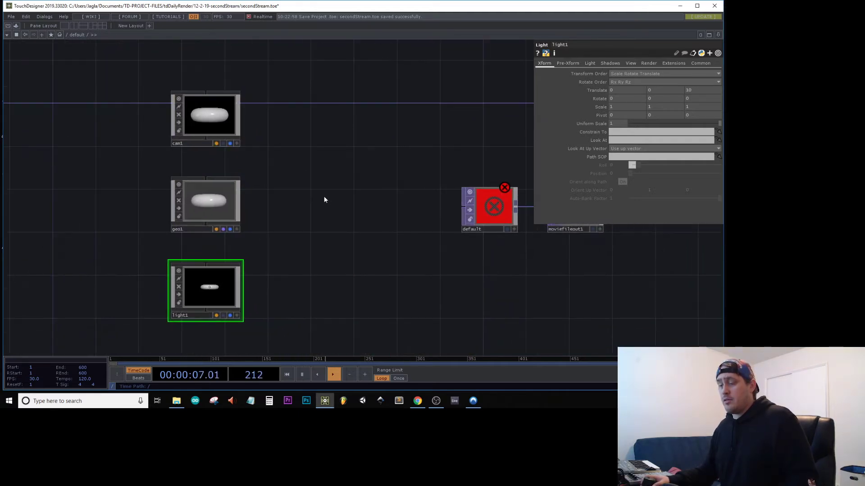
# Step: Add a Render TOP and line it up beside the Geometry component
pyautogui.press('Tab')
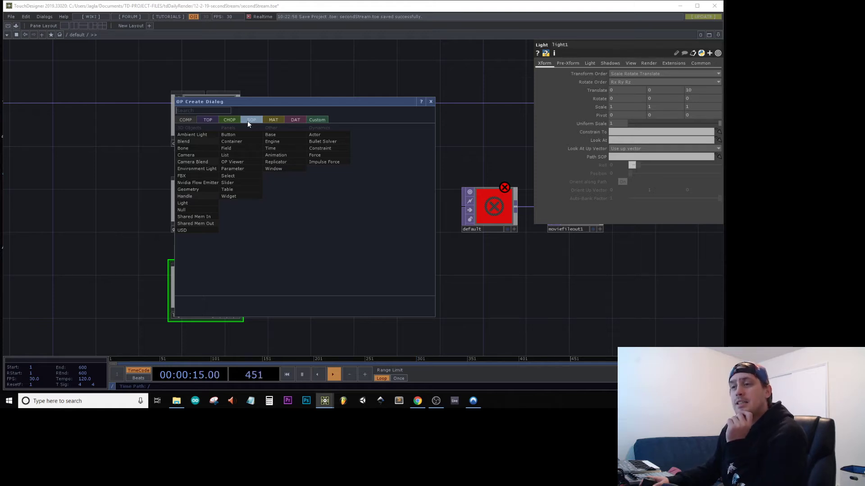
pyautogui.click(204, 120)
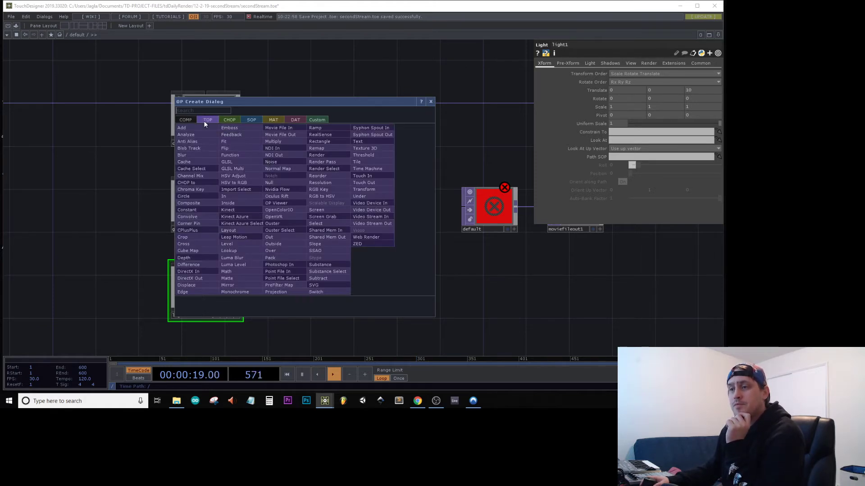
pyautogui.write('render')
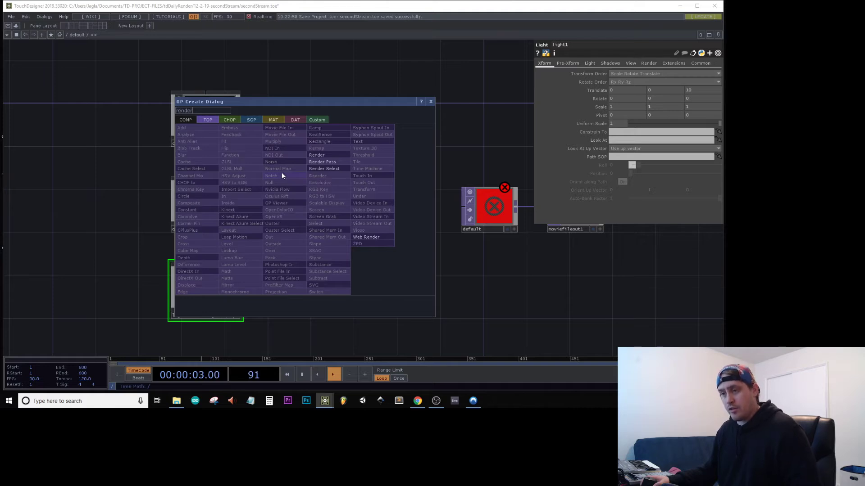
pyautogui.click(317, 155)
pyautogui.click(301, 195)
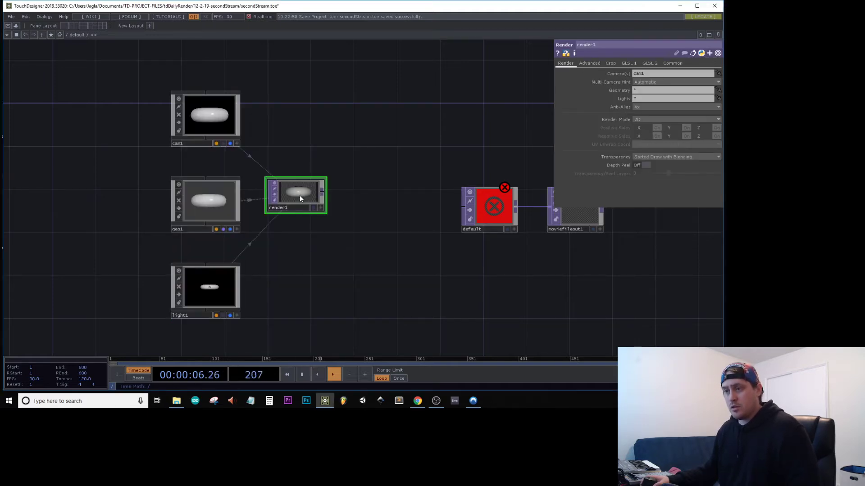
pyautogui.moveTo(300, 196); pyautogui.dragTo(300, 208)
# Step: Set the Render TOP's resolution to 1080 by 1080
pyautogui.click(671, 64)
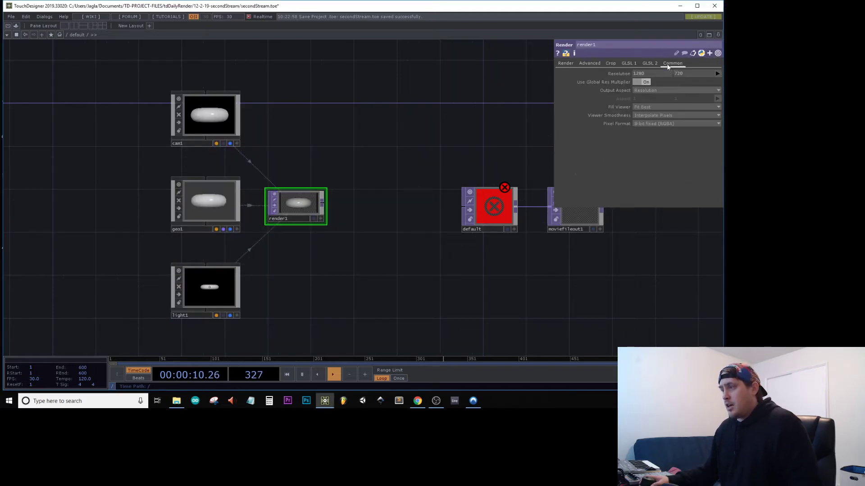
pyautogui.moveTo(658, 75); pyautogui.dragTo(563, 82)
pyautogui.write('1080')
pyautogui.press('Tab')
pyautogui.write('1')
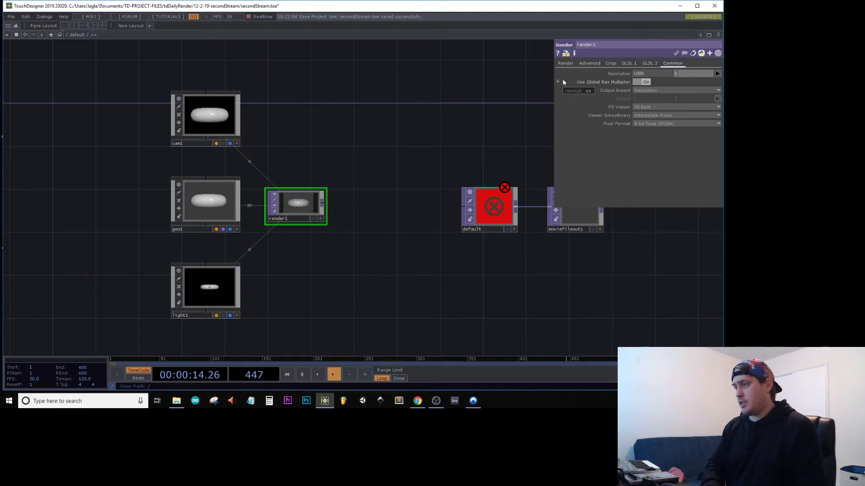
pyautogui.click(564, 64)
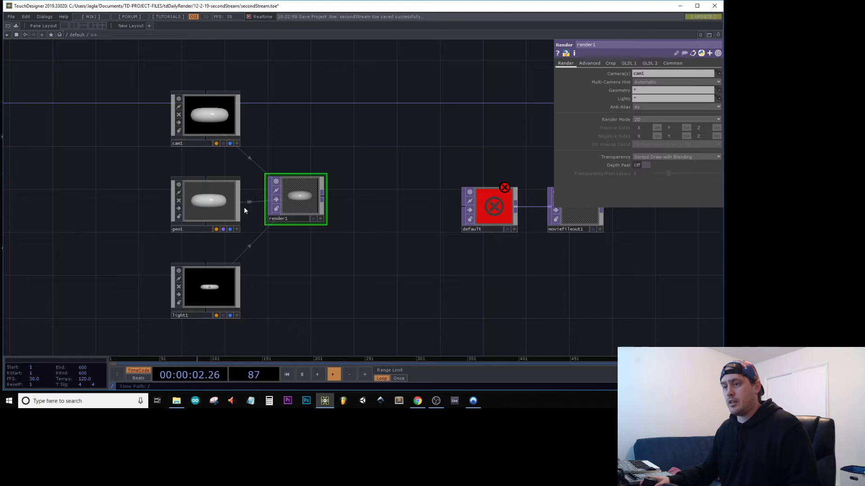
# Step: Replace the default torus inside the Geometry component with a Rectangle SOP
pyautogui.doubleClick(210, 213)
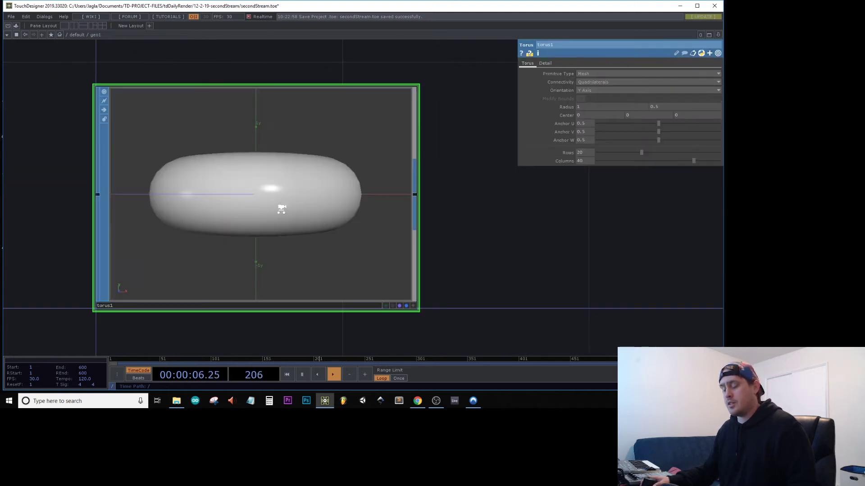
pyautogui.scroll(-3, 281, 209)
pyautogui.scroll(1, 281, 209)
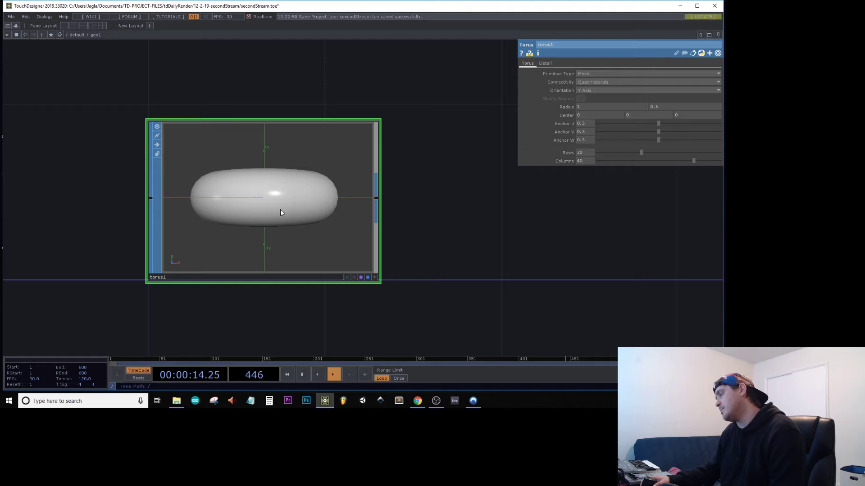
pyautogui.scroll(-2, 280, 209)
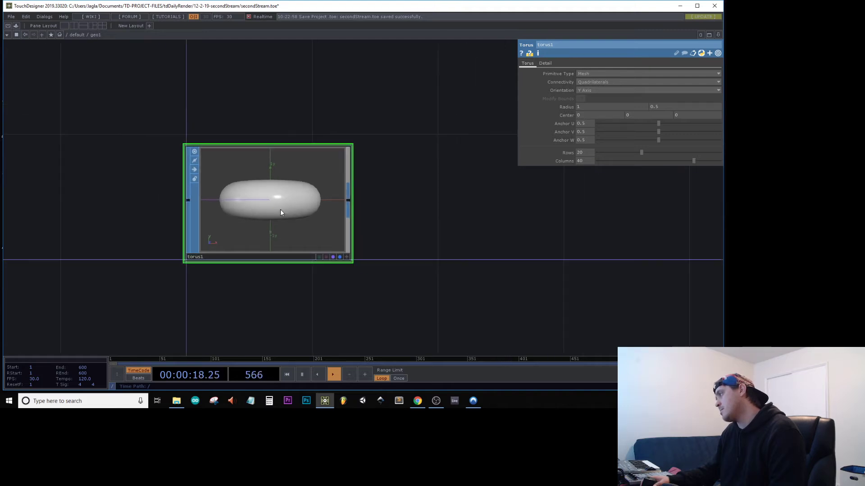
pyautogui.press('Delete')
pyautogui.press('Tab')
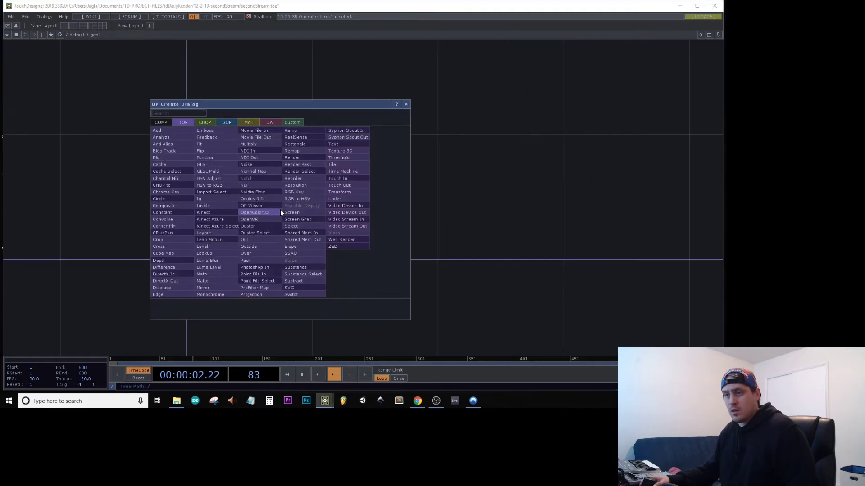
pyautogui.click(226, 122)
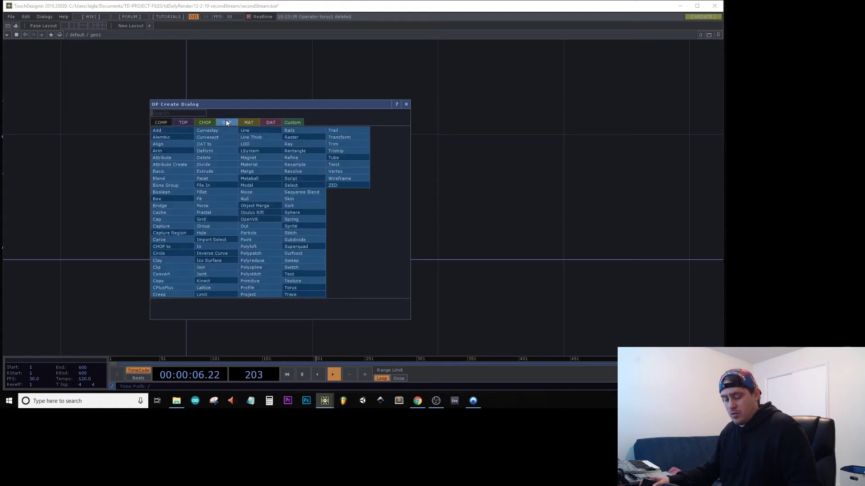
pyautogui.write('rect')
pyautogui.click(301, 150)
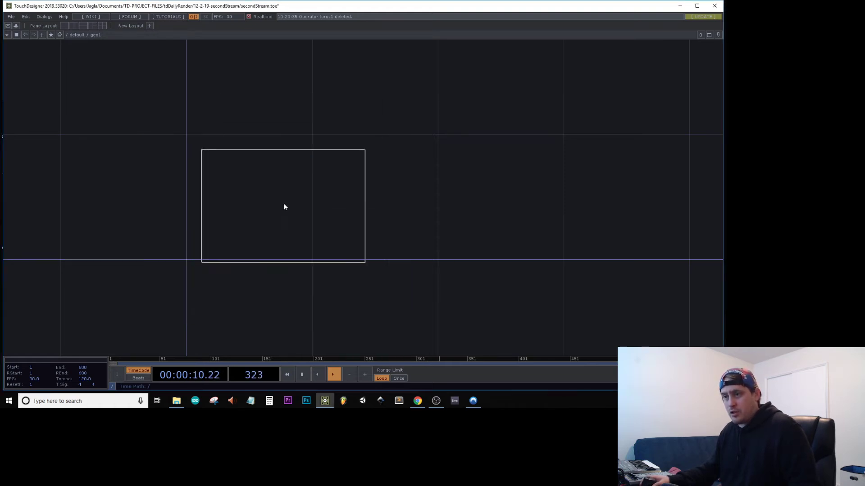
pyautogui.click(275, 204)
# Step: Append a Null SOP to the rectangle and turn on its render and display flags
pyautogui.rightClick(350, 201)
pyautogui.write('nul')
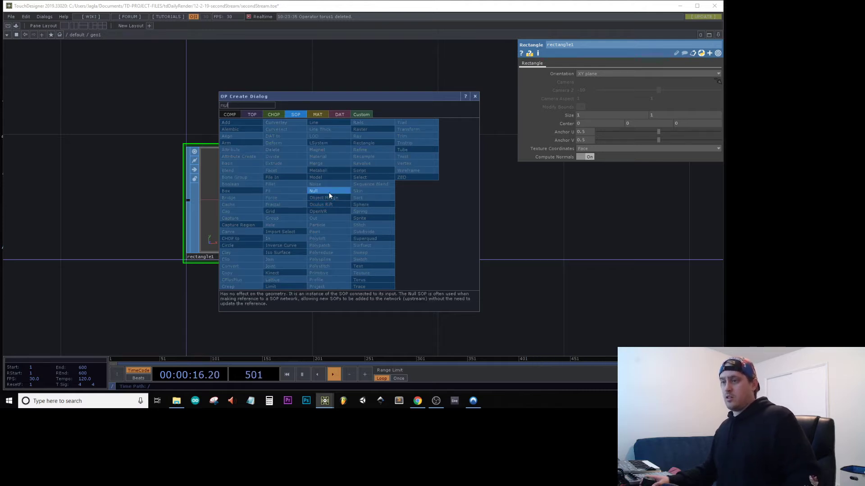
pyautogui.click(329, 193)
pyautogui.click(520, 203)
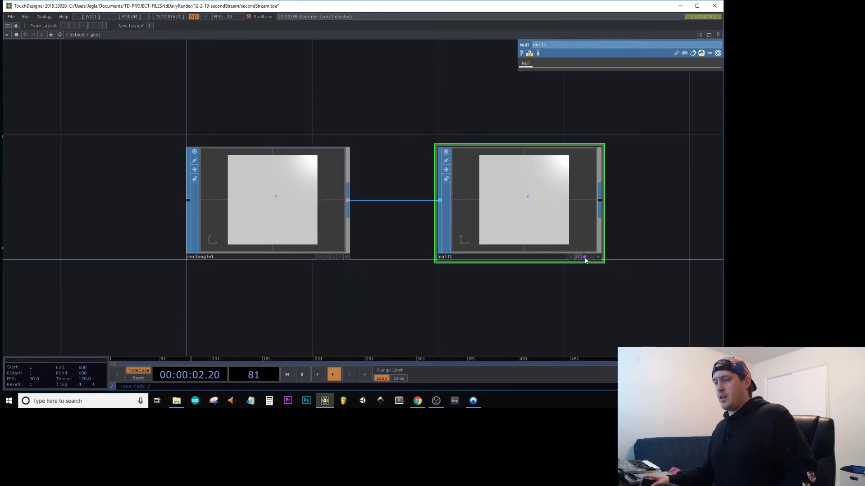
# Step: Return to the parent network and connect the Render TOP's output to the default TOP's input
pyautogui.scroll(-5, 391, 188)
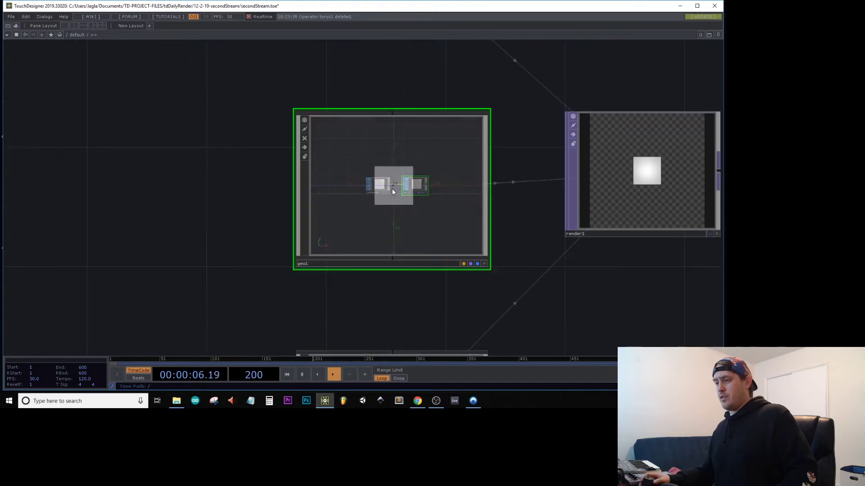
pyautogui.scroll(-3, 390, 191)
pyautogui.scroll(2, 391, 189)
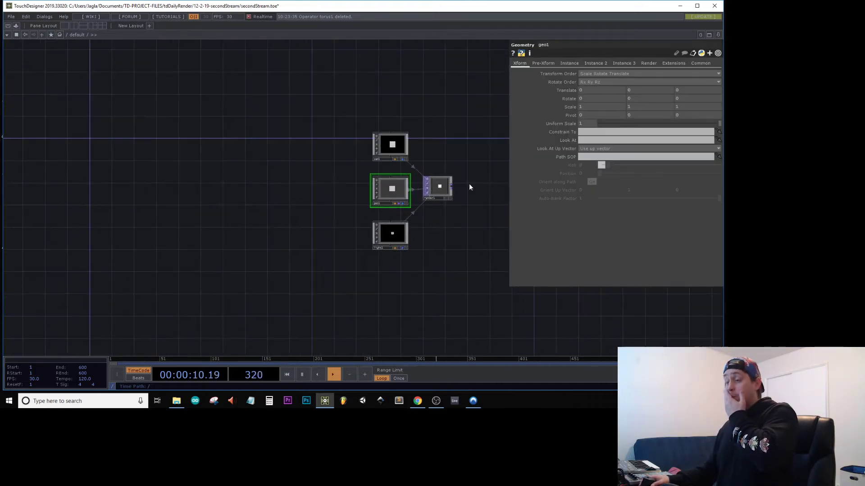
pyautogui.moveTo(468, 183); pyautogui.dragTo(331, 164)
pyautogui.scroll(3, 295, 181)
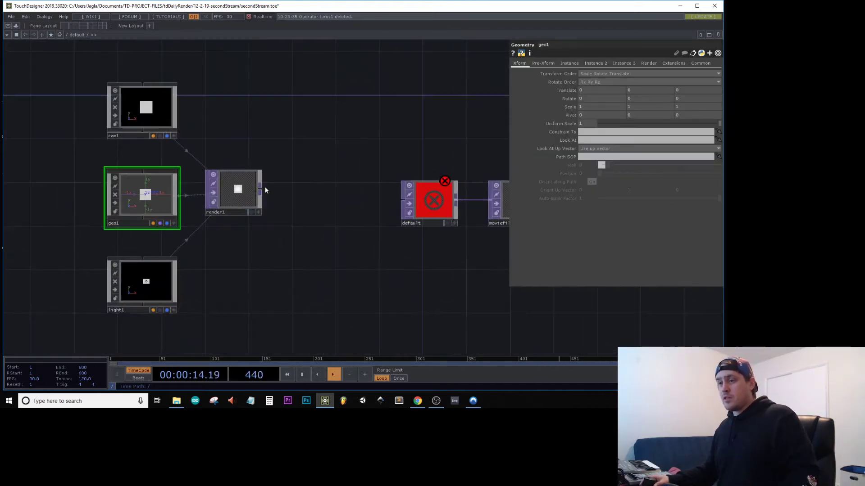
pyautogui.moveTo(260, 189); pyautogui.dragTo(403, 199)
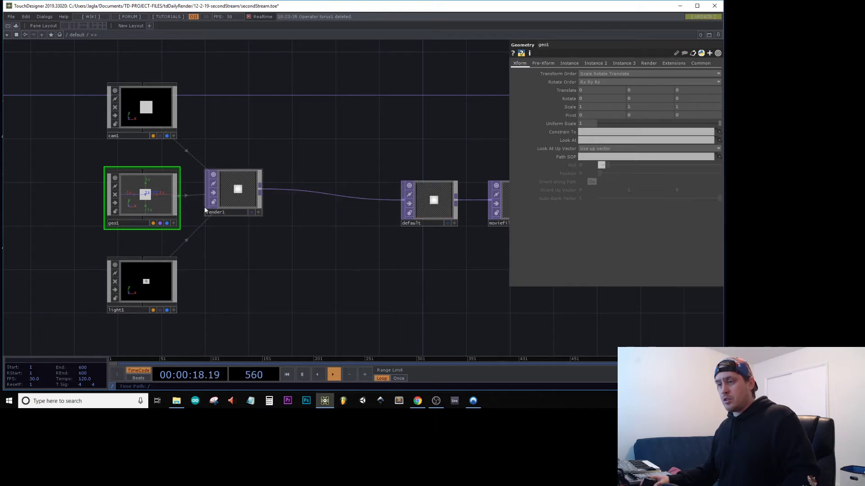
pyautogui.moveTo(227, 229); pyautogui.dragTo(297, 229)
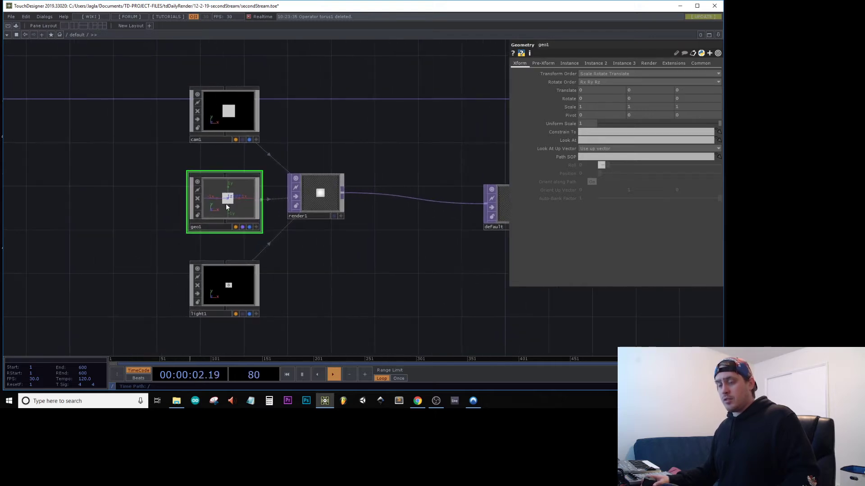
pyautogui.press('i')
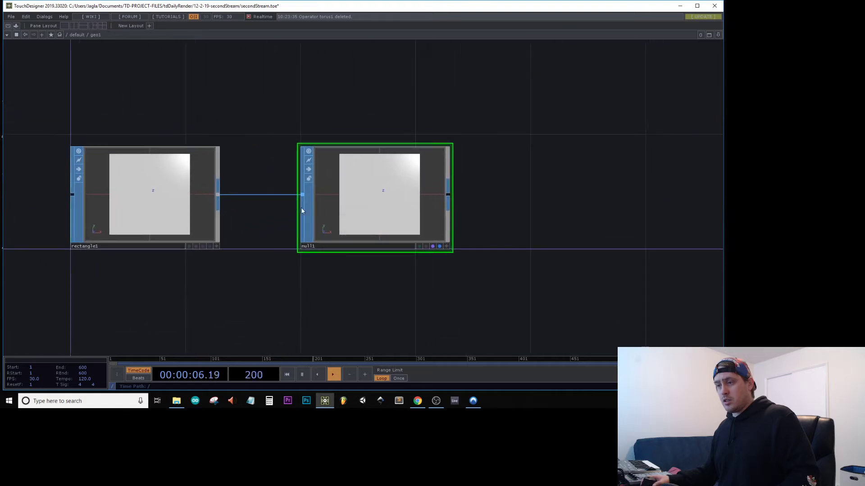
pyautogui.press('u')
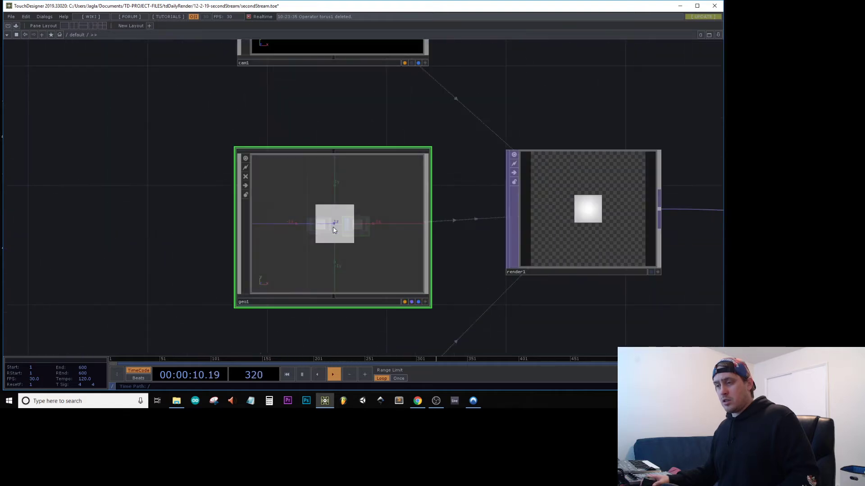
pyautogui.press('p')
# Step: Place a Grid SOP in open space ahead of the Geometry component in the parent network
pyautogui.scroll(-5, 333, 230)
pyautogui.press('Tab')
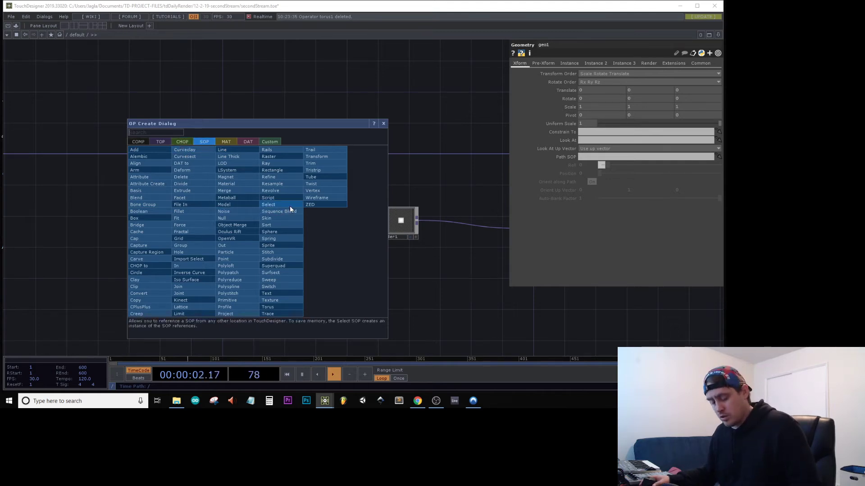
pyautogui.click(177, 239)
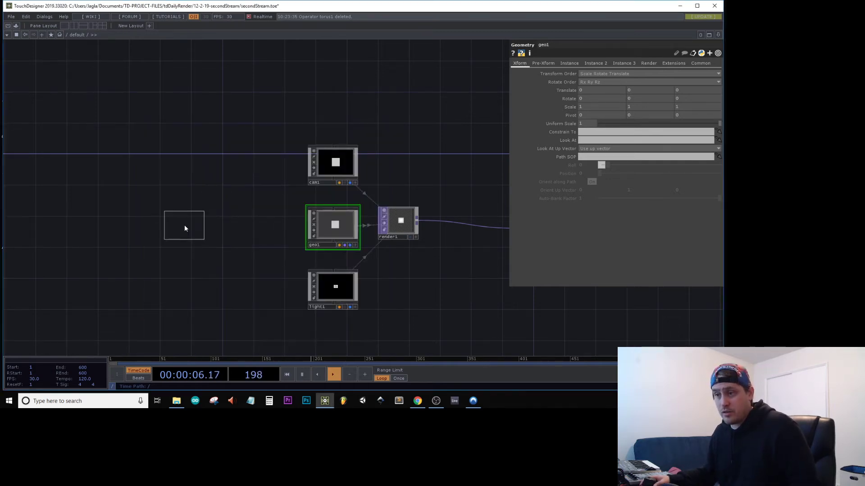
pyautogui.click(157, 221)
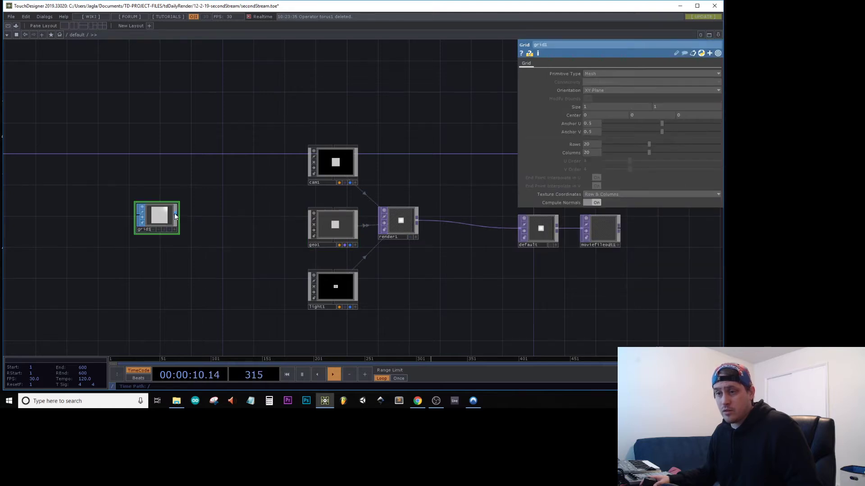
# Step: Append a SOP to CHOP to the grid and move both operators up in the network ahead of the camera
pyautogui.rightClick(175, 214)
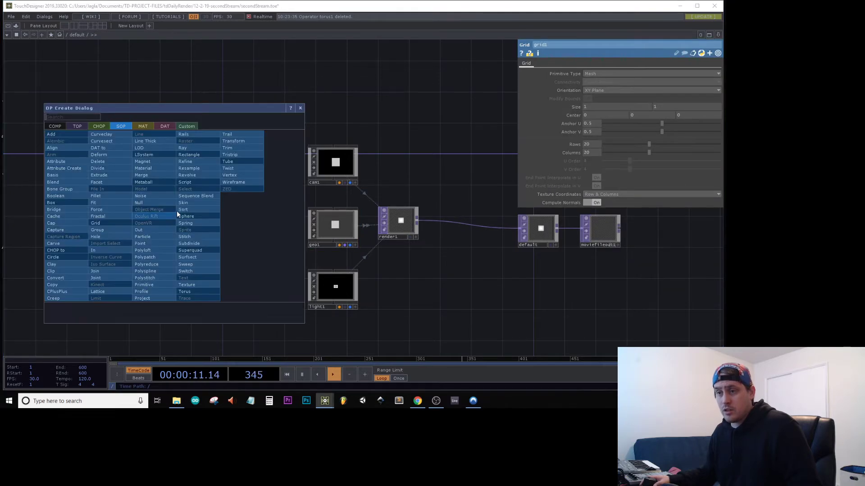
pyautogui.click(97, 127)
pyautogui.click(67, 140)
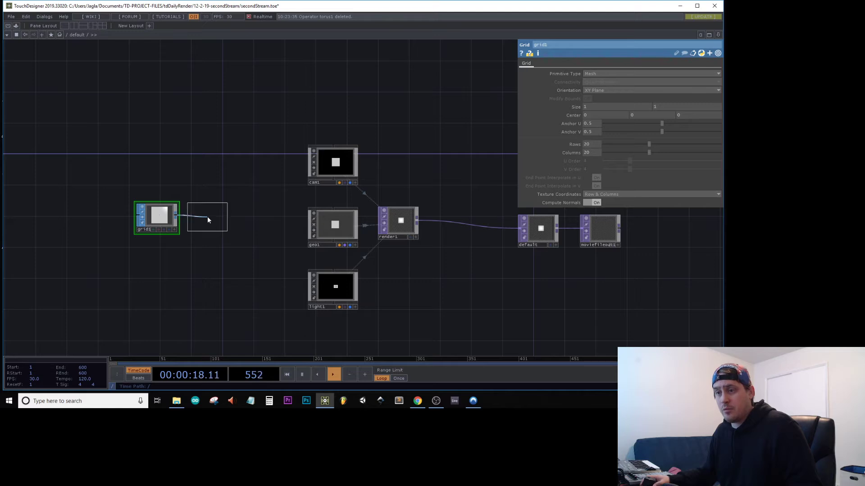
pyautogui.click(207, 220)
pyautogui.moveTo(247, 183); pyautogui.dragTo(133, 279)
pyautogui.moveTo(200, 221); pyautogui.dragTo(183, 166)
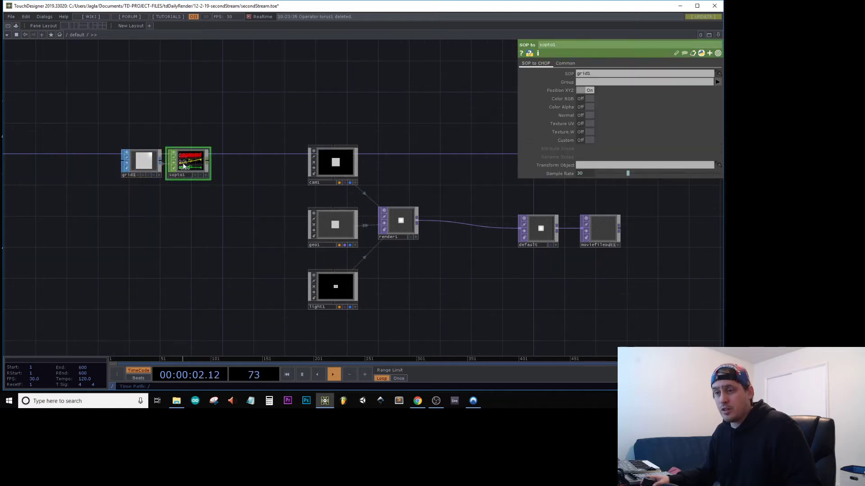
# Step: Examine the grid's point information and the channel samples of the SOP to CHOP
pyautogui.scroll(5, 183, 166)
pyautogui.middleClick(36, 191)
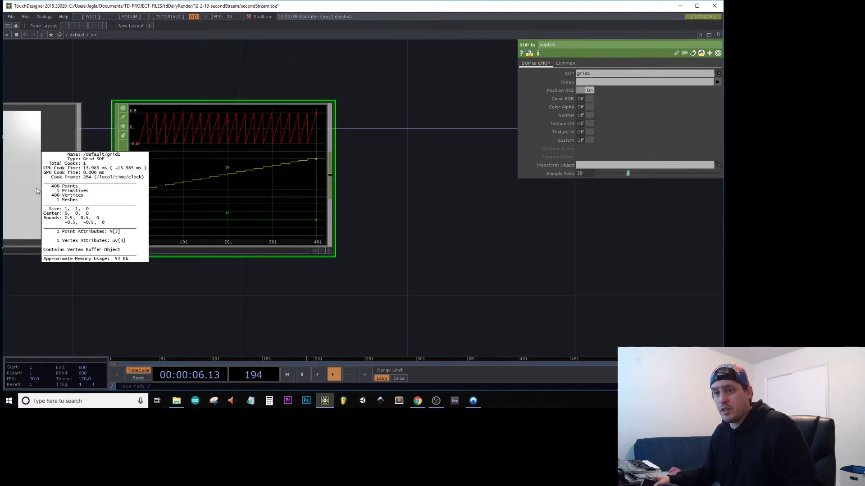
pyautogui.moveTo(82, 252); pyautogui.dragTo(189, 253)
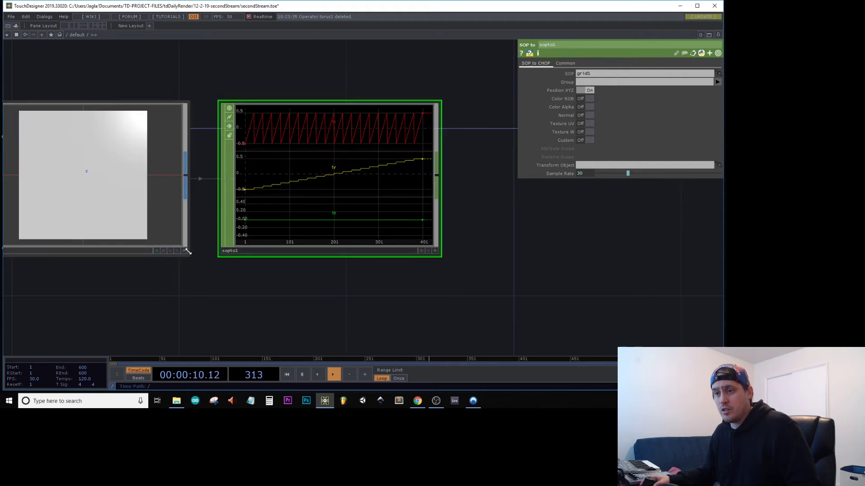
pyautogui.click(183, 250)
pyautogui.moveTo(159, 216); pyautogui.dragTo(137, 204)
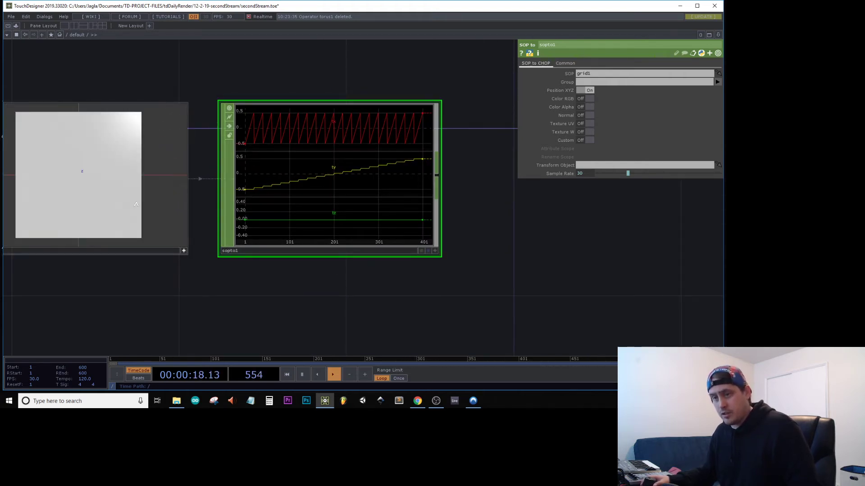
pyautogui.click(183, 250)
pyautogui.scroll(-5, 187, 241)
pyautogui.scroll(3, 188, 241)
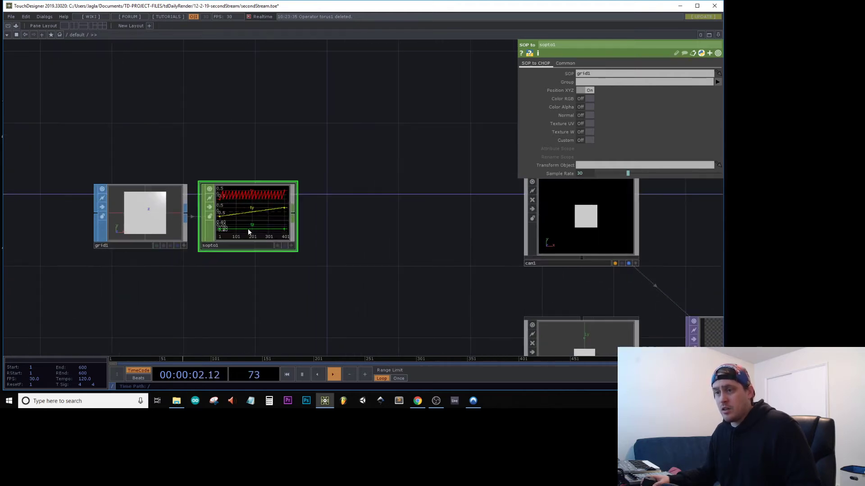
pyautogui.middleClick(271, 216)
pyautogui.scroll(-3, 244, 221)
pyautogui.scroll(-2, 377, 169)
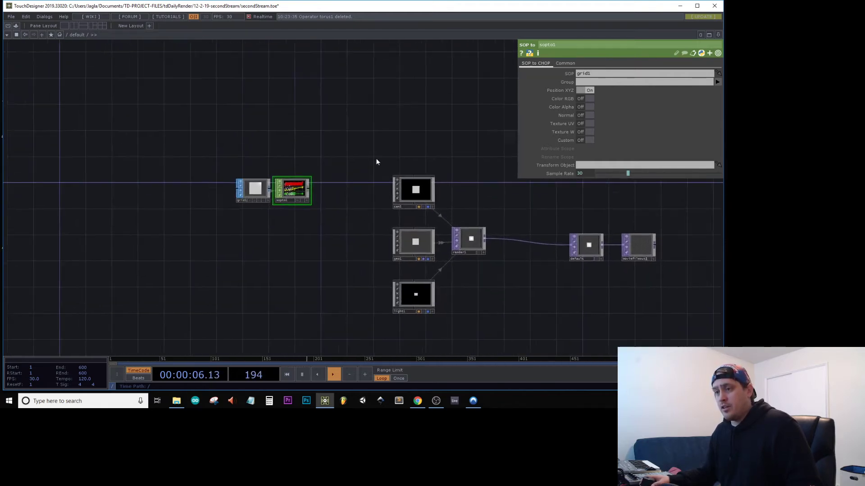
pyautogui.scroll(4, 288, 185)
pyautogui.scroll(3, 288, 185)
pyautogui.scroll(-4, 288, 189)
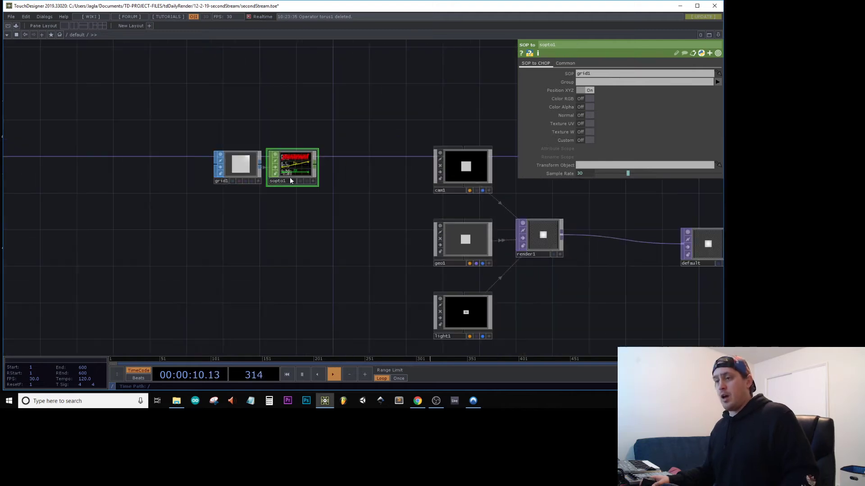
pyautogui.scroll(2, 297, 176)
# Step: Append a Null CHOP to the SOP to CHOP and place it just before the Geometry component
pyautogui.moveTo(380, 141); pyautogui.dragTo(102, 213)
pyautogui.moveTo(304, 171); pyautogui.dragTo(202, 184)
pyautogui.moveTo(176, 303); pyautogui.dragTo(325, 208)
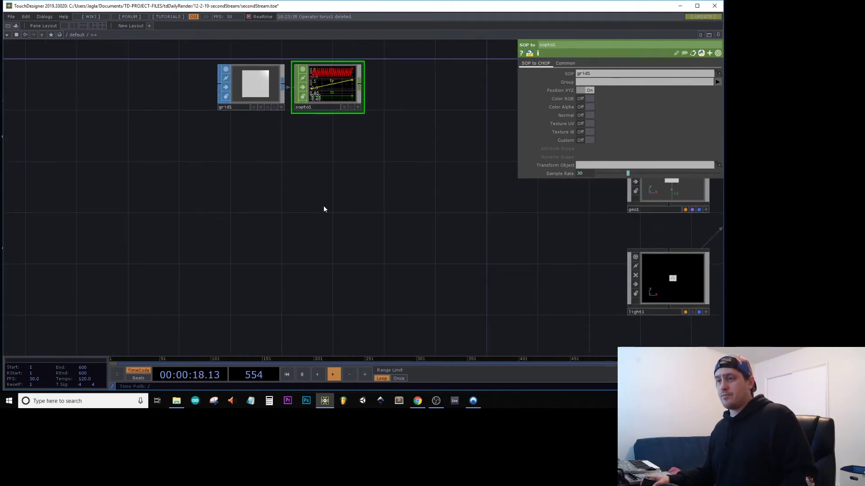
pyautogui.rightClick(359, 85)
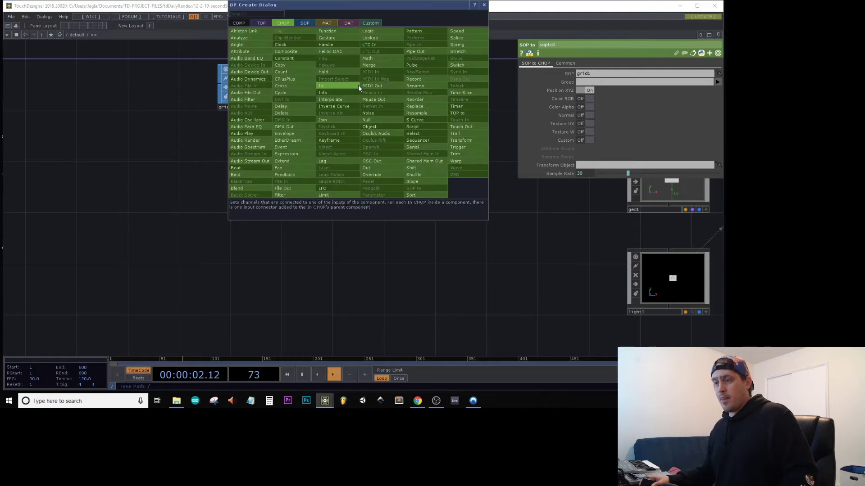
pyautogui.click(377, 119)
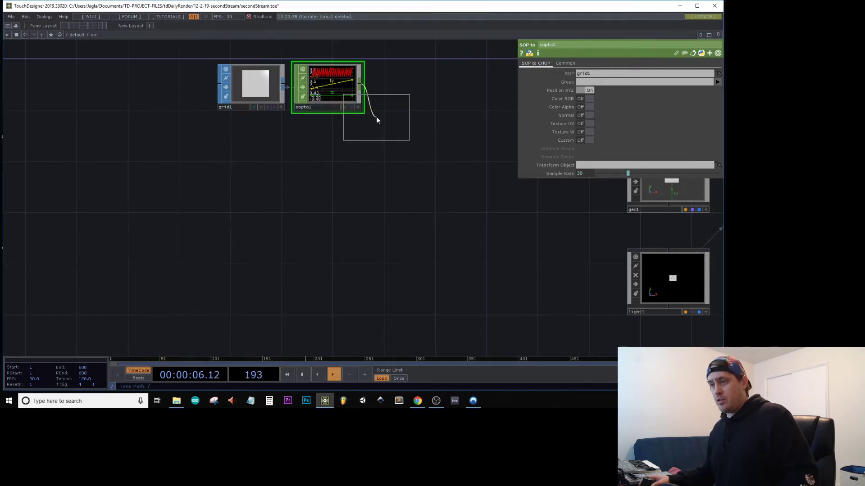
pyautogui.click(572, 191)
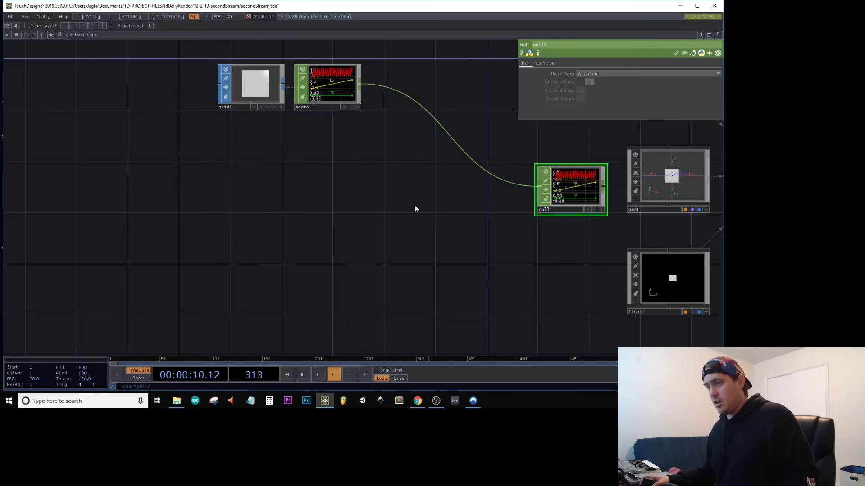
# Step: Add a Pattern CHOP in open space below the SOP to CHOP
pyautogui.press('Tab')
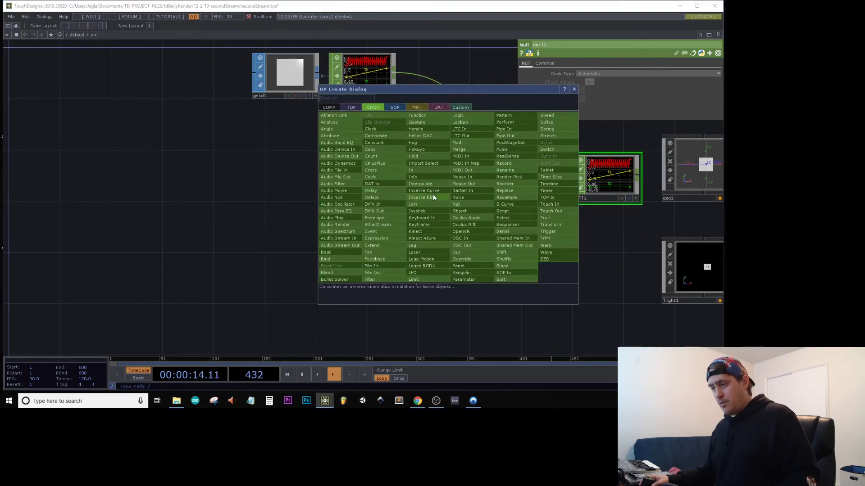
pyautogui.write('pat')
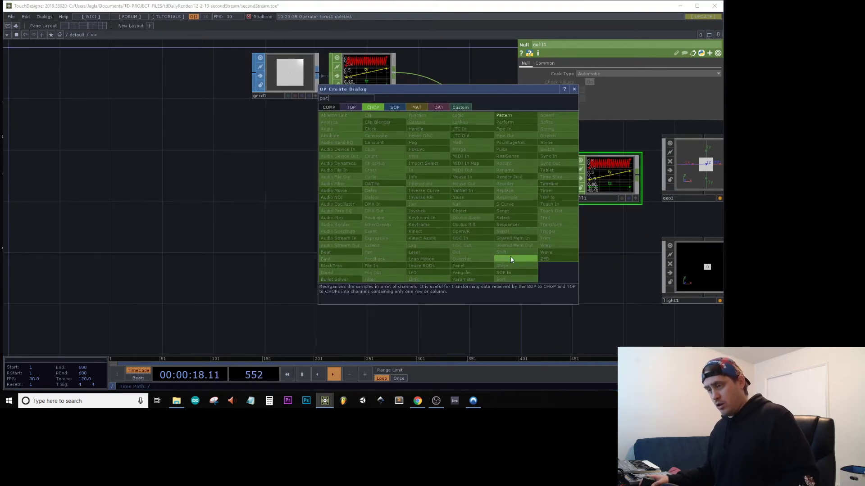
pyautogui.click(504, 116)
pyautogui.click(358, 147)
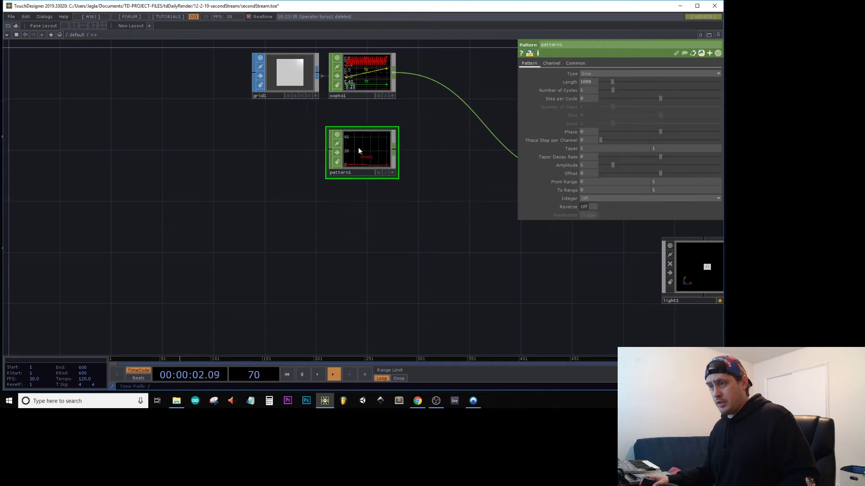
# Step: Name the Pattern CHOP's channels s[xy] to create separate X and Y scale channels
pyautogui.click(550, 64)
pyautogui.click(611, 74)
pyautogui.write('s[]')
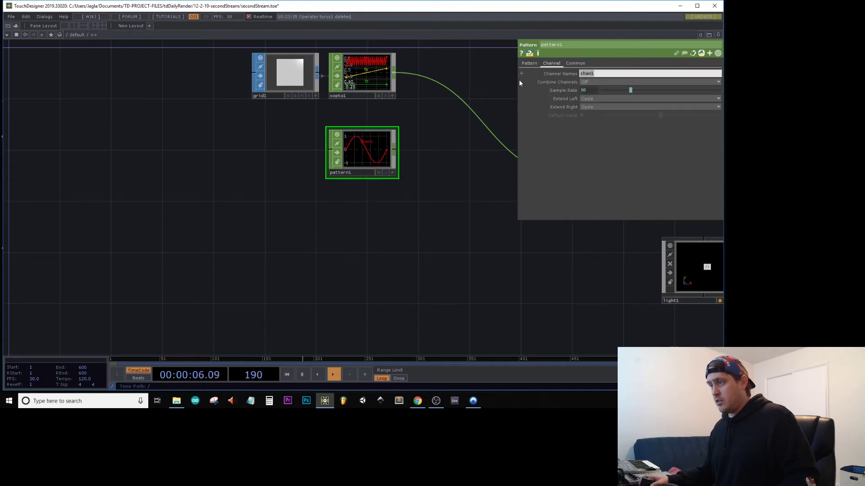
pyautogui.write('xyz')
pyautogui.press('Return')
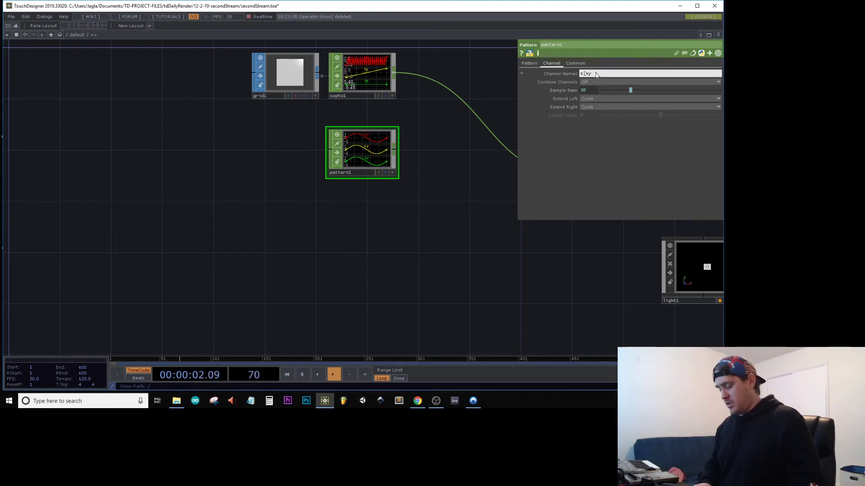
pyautogui.press('Return')
pyautogui.scroll(2, 434, 152)
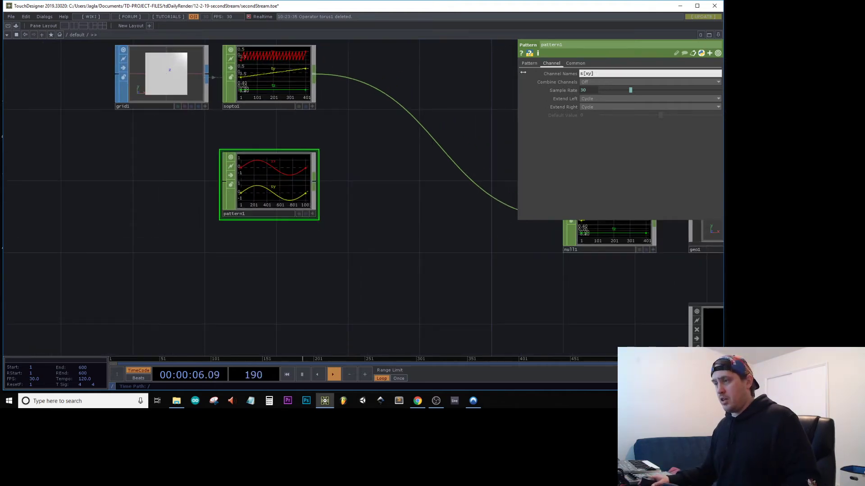
# Step: Set the pattern type to Random and its length to 400, comparing its samples with the SOP to CHOP
pyautogui.click(530, 63)
pyautogui.click(593, 74)
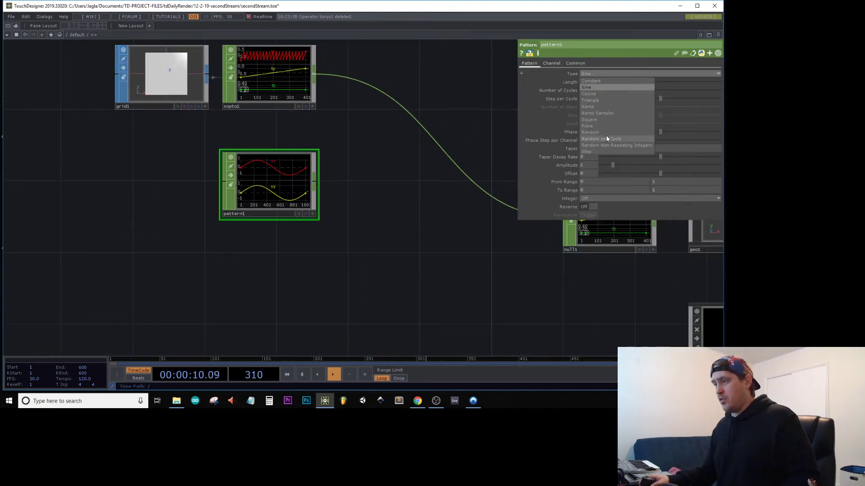
pyautogui.click(606, 134)
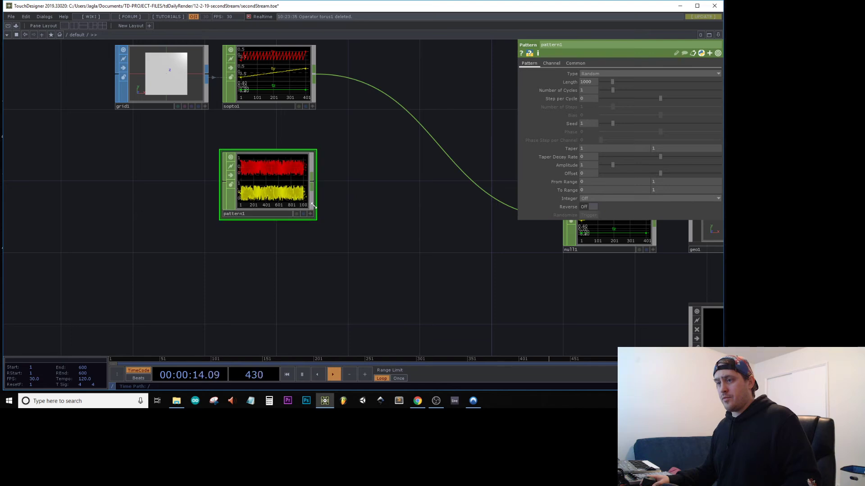
pyautogui.click(550, 63)
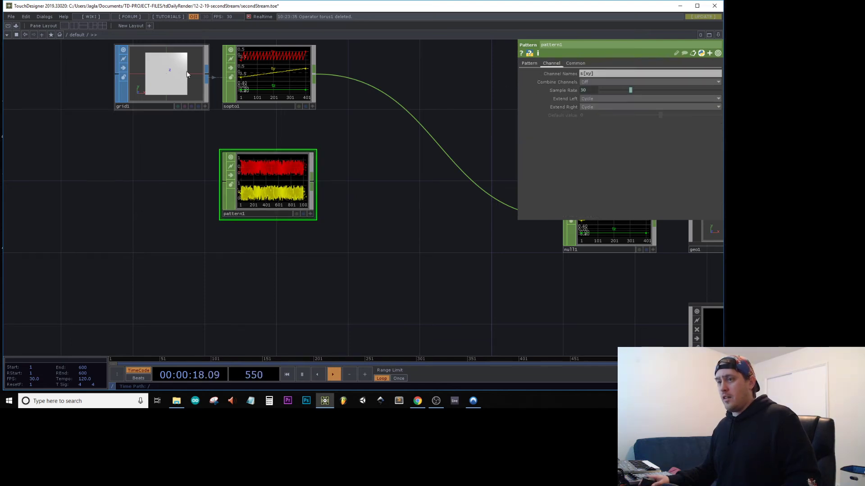
pyautogui.middleClick(271, 78)
pyautogui.middleClick(284, 169)
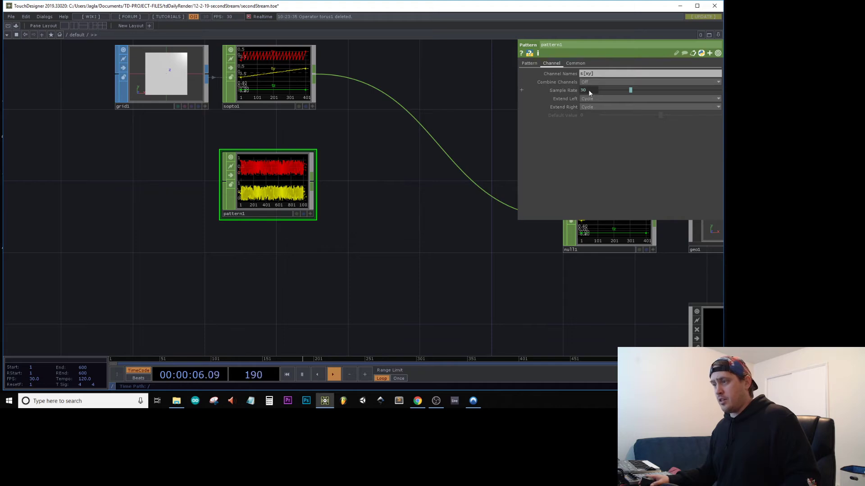
pyautogui.click(530, 64)
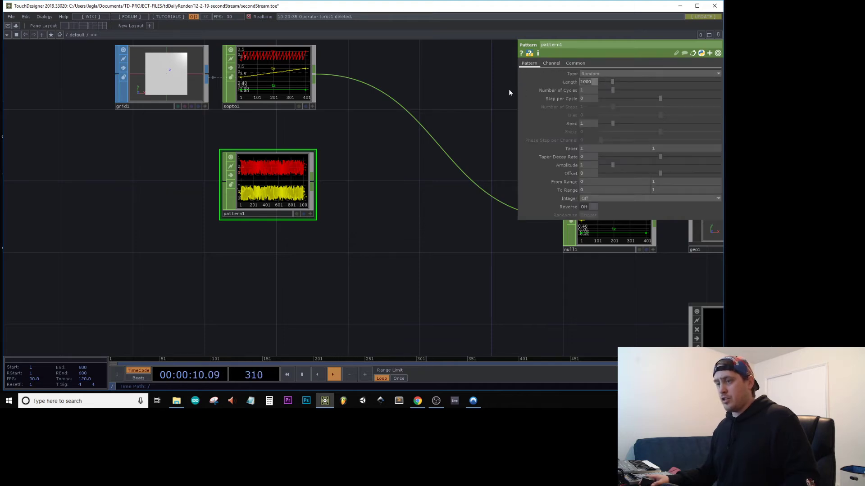
pyautogui.write('400')
pyautogui.press('Return')
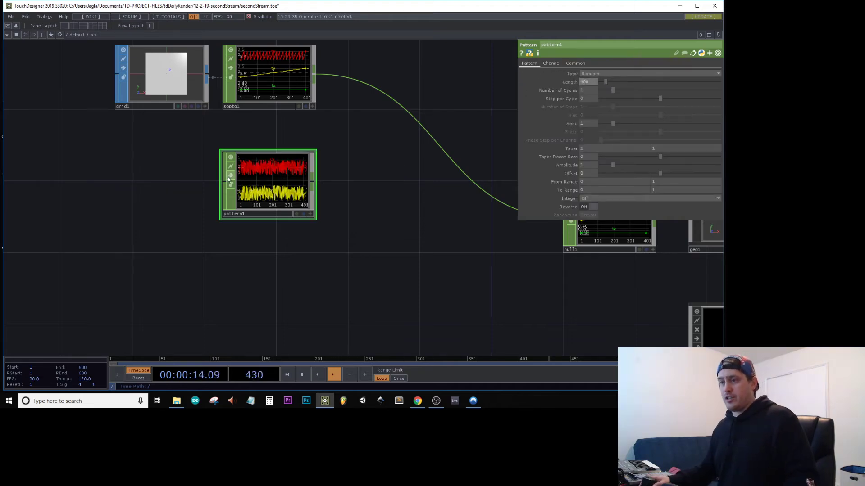
pyautogui.middleClick(252, 182)
pyautogui.middleClick(285, 61)
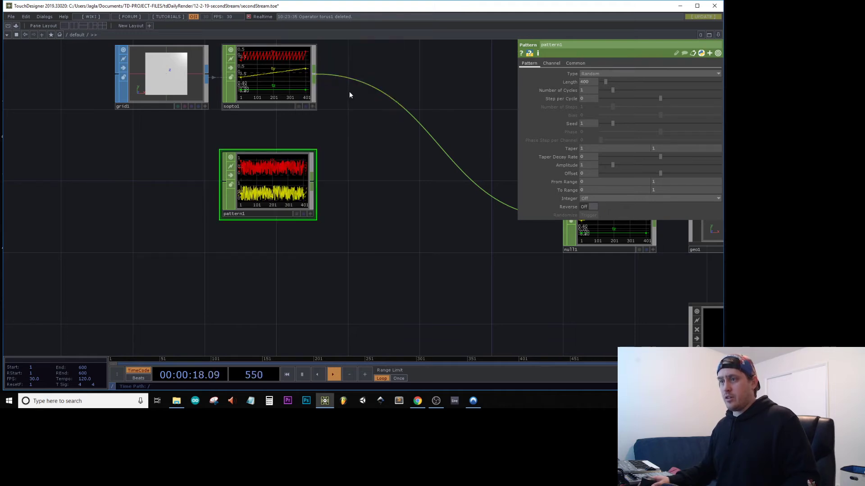
# Step: Insert a Merge CHOP between the SOP to CHOP and the Null, and connect the Pattern CHOP to it
pyautogui.rightClick(425, 132)
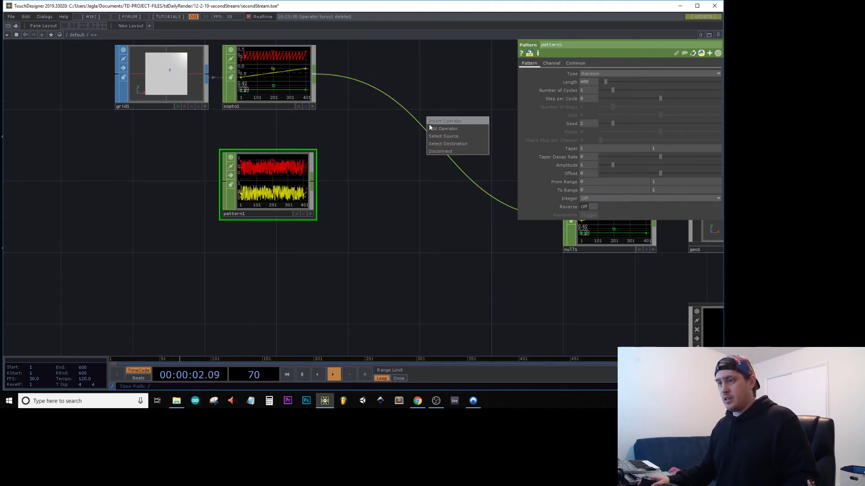
pyautogui.click(430, 126)
pyautogui.write('merg')
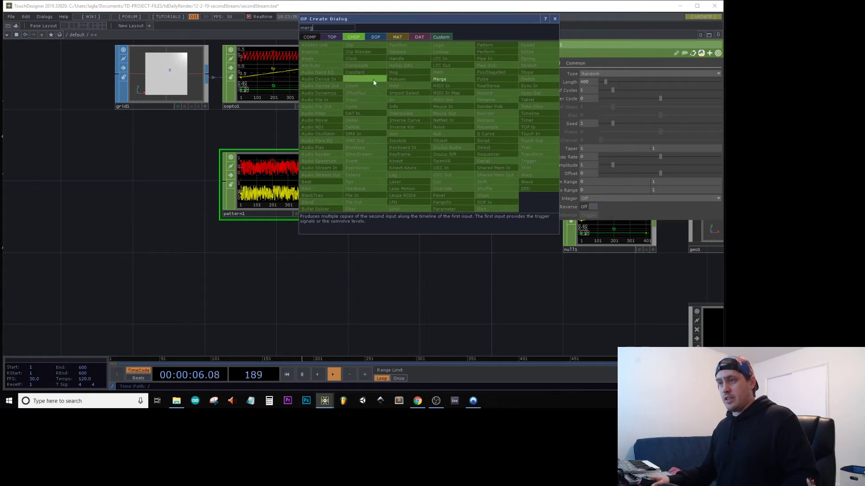
pyautogui.click(439, 79)
pyautogui.click(439, 142)
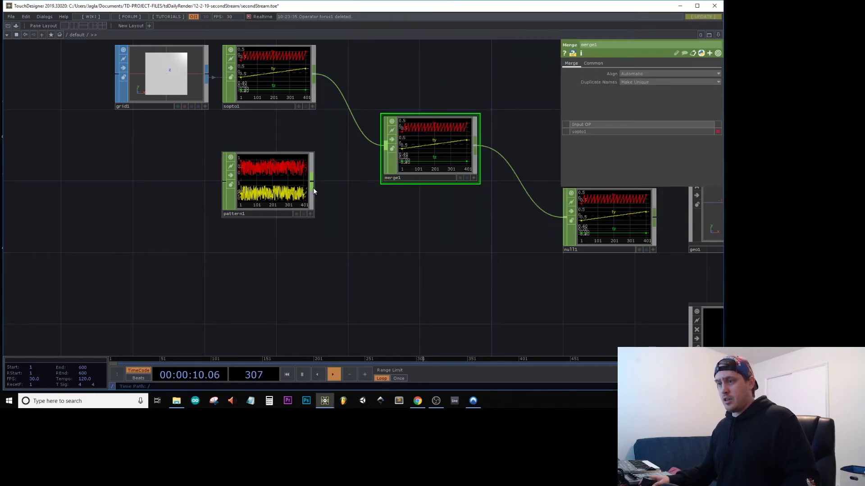
pyautogui.moveTo(312, 188); pyautogui.dragTo(384, 148)
# Step: Turn on instancing for the Geometry component and assign null1 as its default instance OP
pyautogui.hscroll(5, 446, 217)
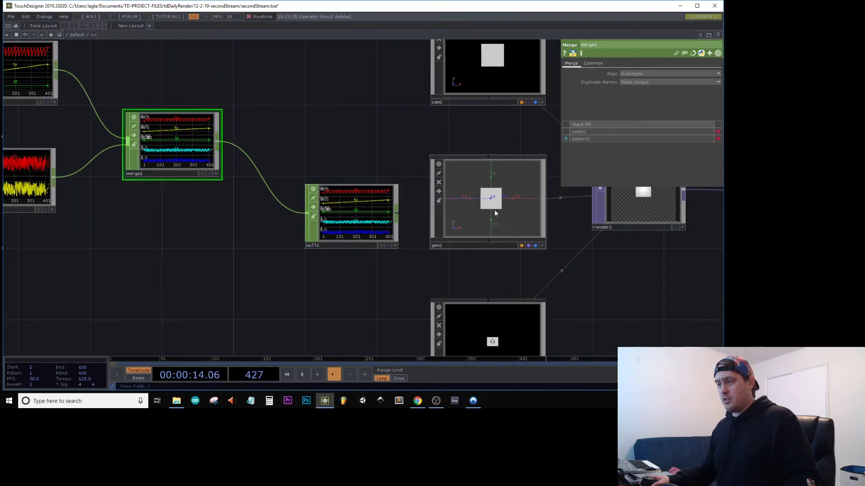
pyautogui.click(494, 210)
pyautogui.click(561, 65)
pyautogui.click(592, 73)
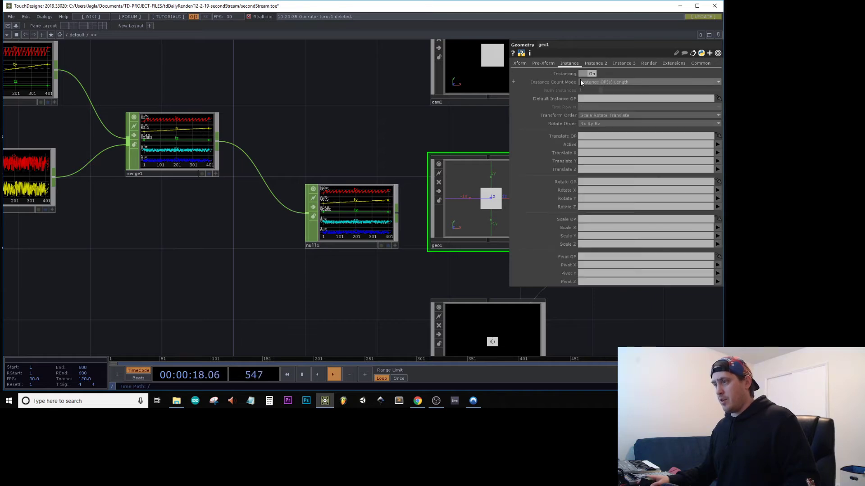
pyautogui.moveTo(379, 214); pyautogui.dragTo(596, 98)
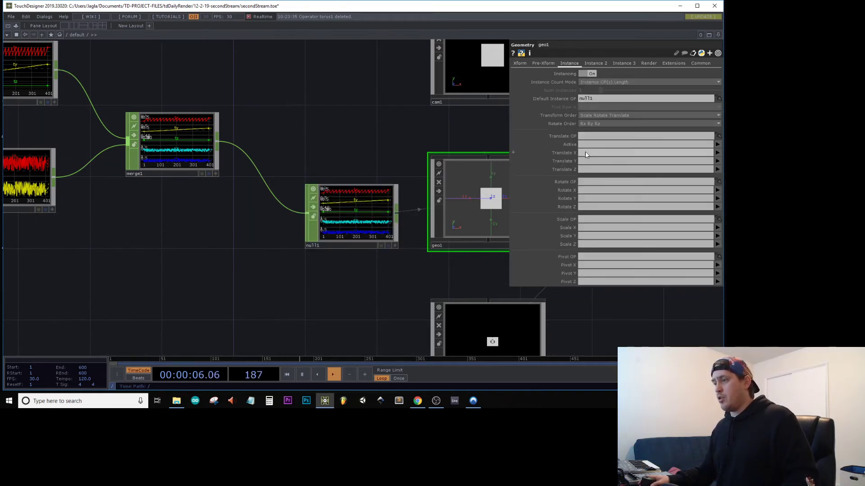
# Step: Map the Geometry component's instance Translate X, Y and Z to the channels tx, ty and tz
pyautogui.click(587, 154)
pyautogui.write('tx')
pyautogui.press('Tab')
pyautogui.write('ty')
pyautogui.press('Return')
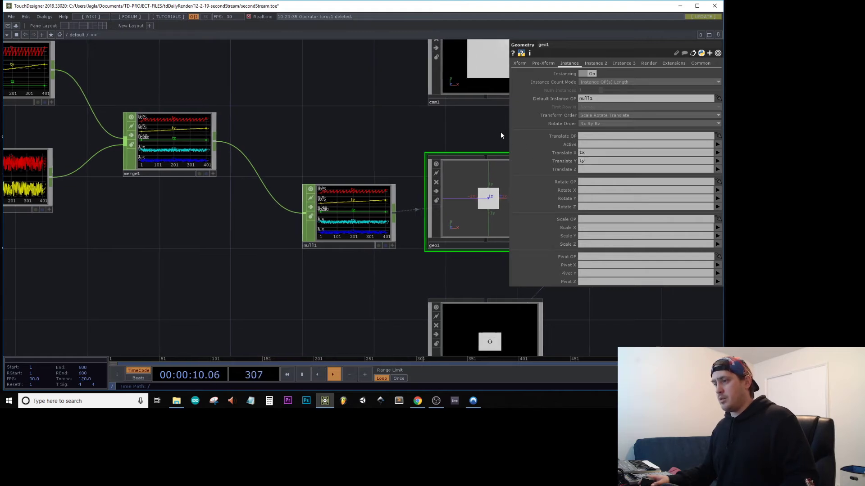
pyautogui.moveTo(452, 139); pyautogui.dragTo(286, 159)
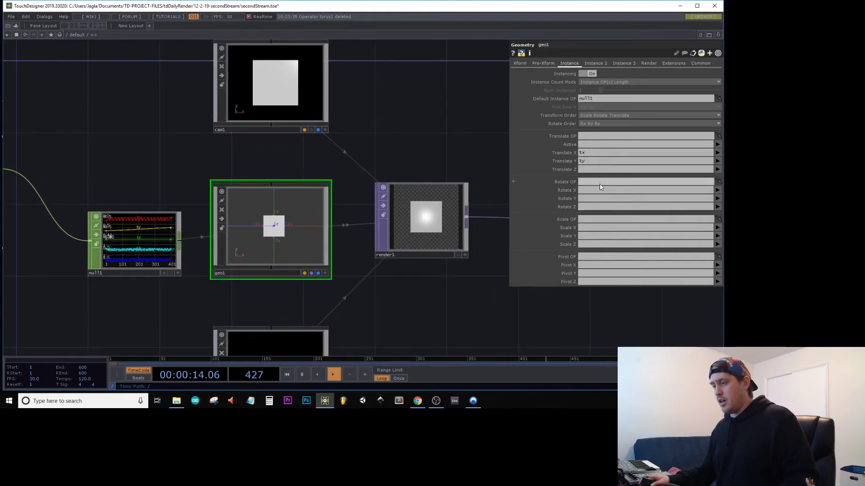
pyautogui.click(592, 170)
pyautogui.write('tz')
pyautogui.press('Return')
pyautogui.moveTo(498, 145); pyautogui.dragTo(392, 110)
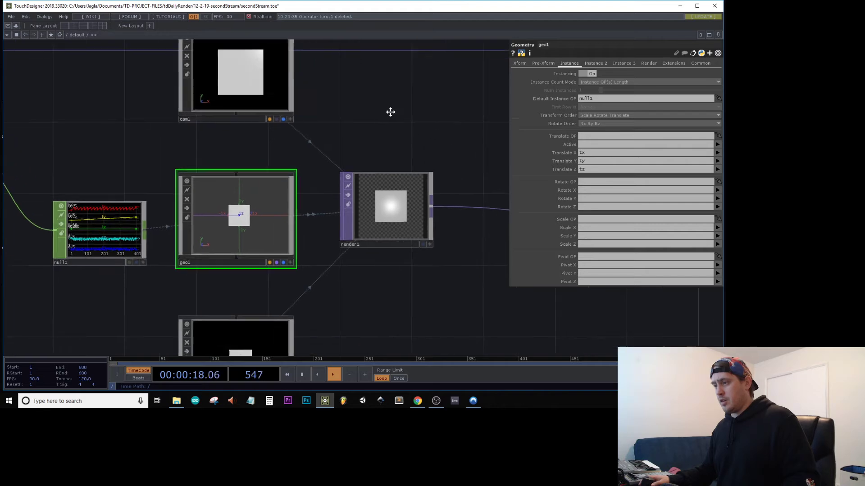
# Step: Map the Geometry component's instance Scale X and Y to the channels sx and sy
pyautogui.click(590, 228)
pyautogui.write('sx')
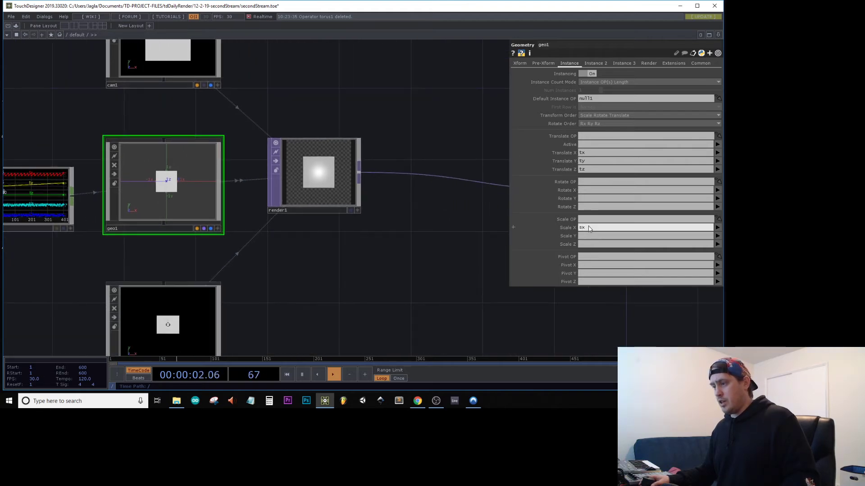
pyautogui.press('Tab')
pyautogui.write('sy')
pyautogui.press('Return')
# Step: Open the output Null in its own viewer window, and move and shrink that window beside the network
pyautogui.moveTo(390, 231); pyautogui.dragTo(363, 230)
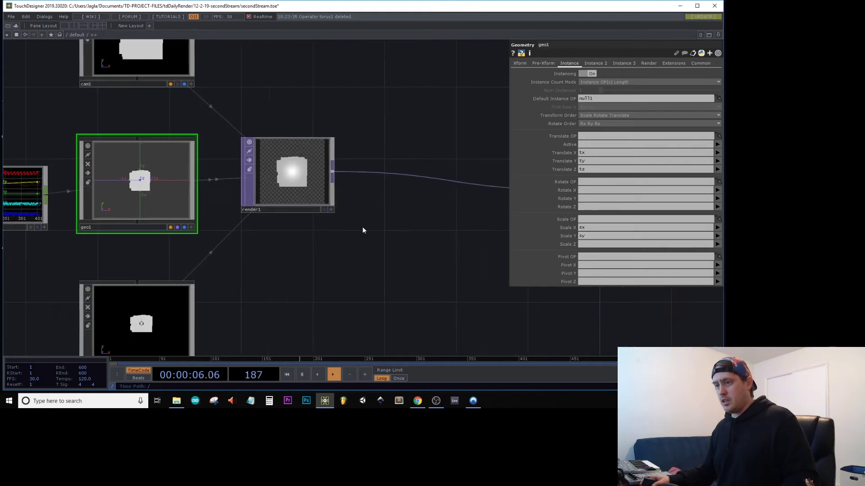
pyautogui.scroll(-5, 363, 230)
pyautogui.rightClick(444, 195)
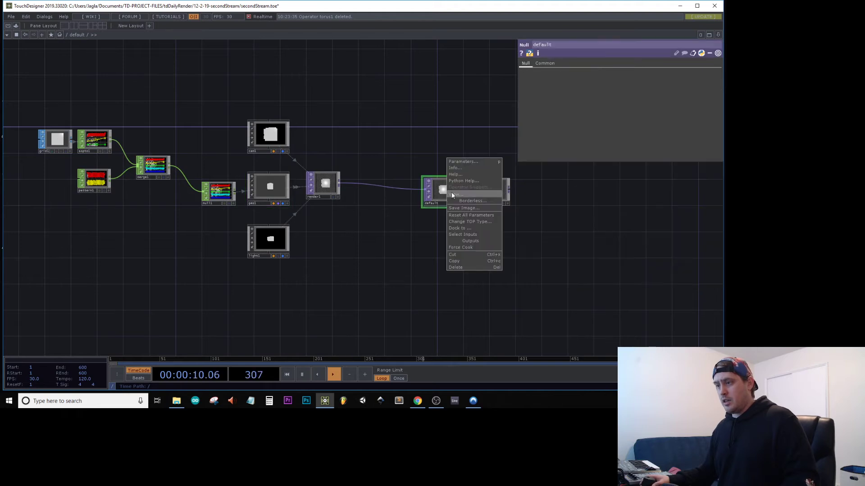
pyautogui.click(453, 193)
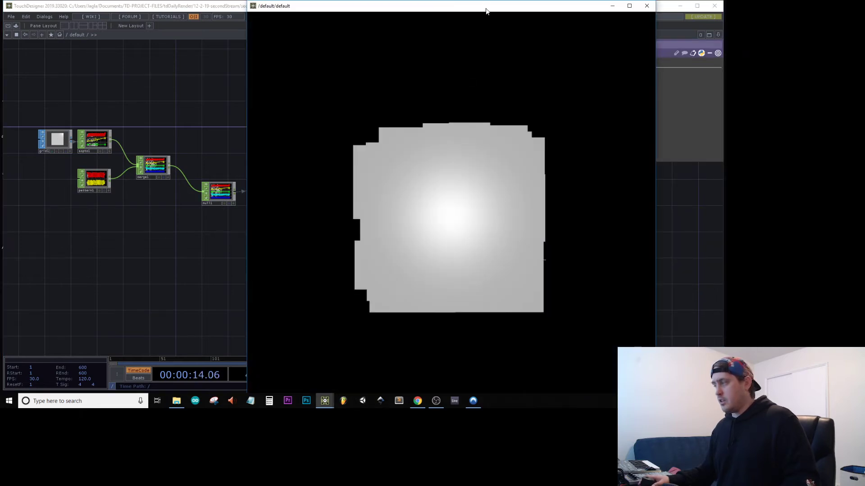
pyautogui.moveTo(486, 10); pyautogui.dragTo(583, 32)
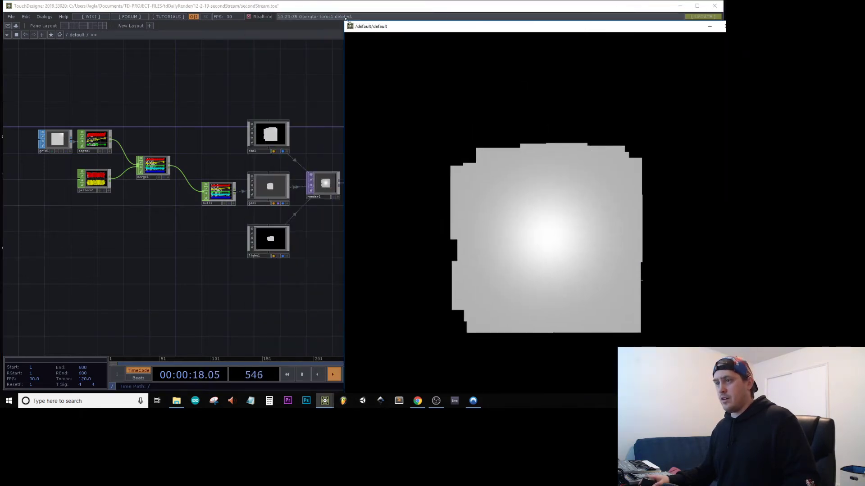
pyautogui.moveTo(345, 20); pyautogui.dragTo(535, 212)
pyautogui.scroll(2, 444, 196)
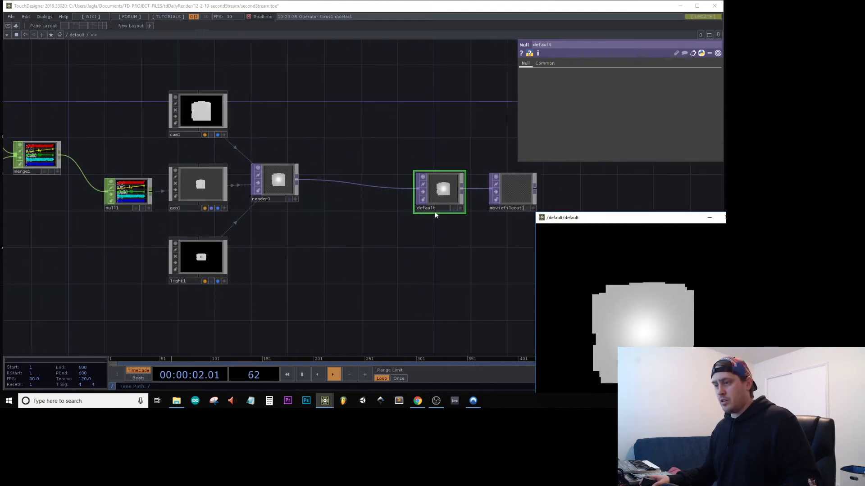
# Step: Rename the output Null as secondStream and save the project
pyautogui.click(434, 209)
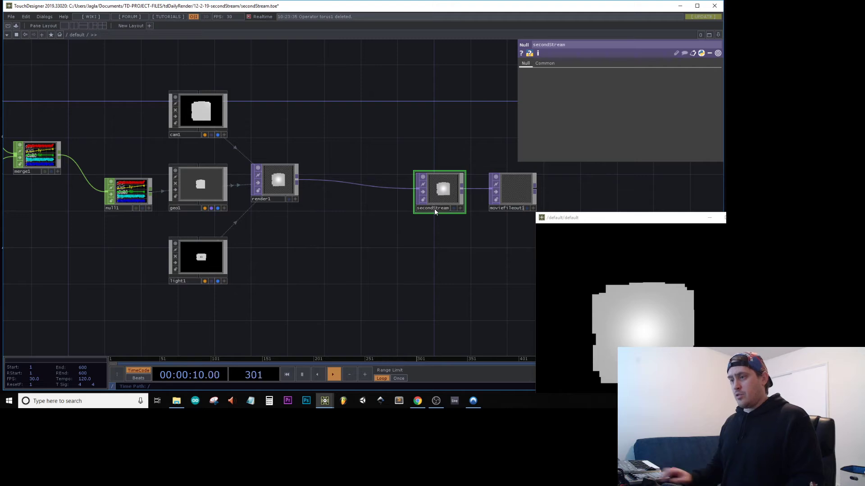
pyautogui.hotkey('ctrl', 's')
pyautogui.scroll(-5, 373, 121)
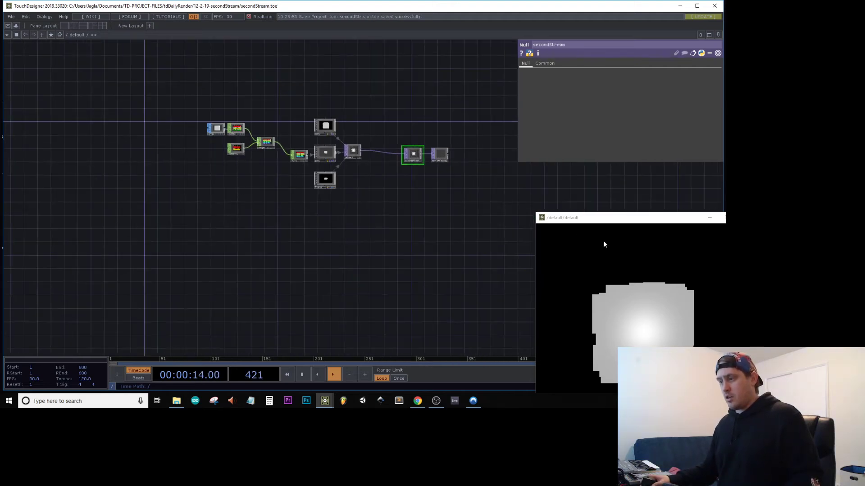
# Step: Shrink the floating output viewer further to uncover more of the network
pyautogui.moveTo(571, 215); pyautogui.dragTo(568, 245)
pyautogui.moveTo(624, 256); pyautogui.dragTo(624, 244)
pyautogui.scroll(6, 411, 135)
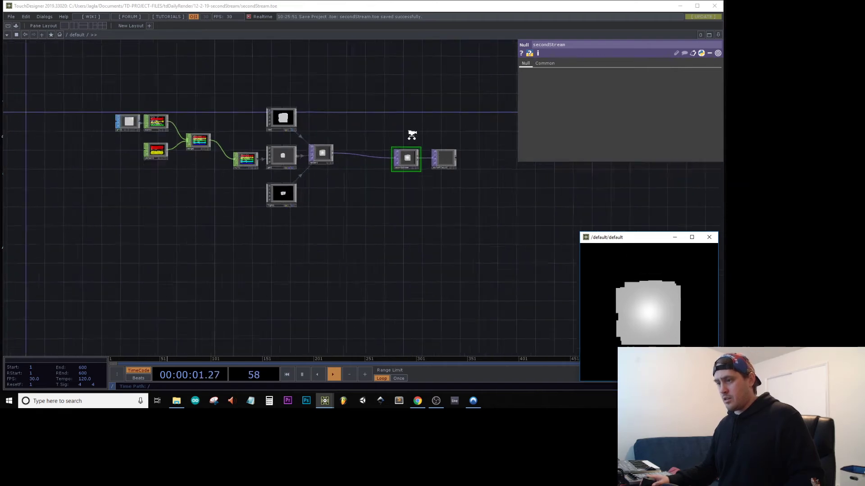
# Step: Set the Pattern CHOP's number of cycles to 1.29, its seed to 2.1 and its amplitude to 4.7
pyautogui.moveTo(224, 114); pyautogui.dragTo(353, 170)
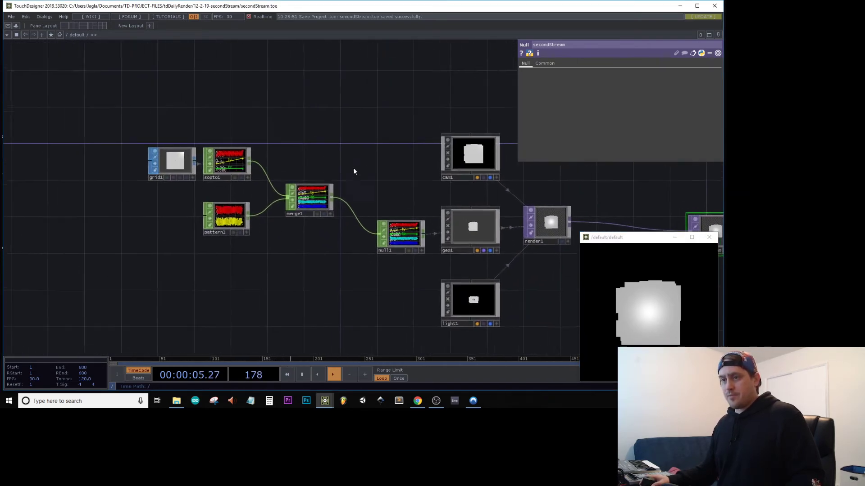
pyautogui.scroll(5, 241, 221)
pyautogui.click(241, 221)
pyautogui.click(552, 63)
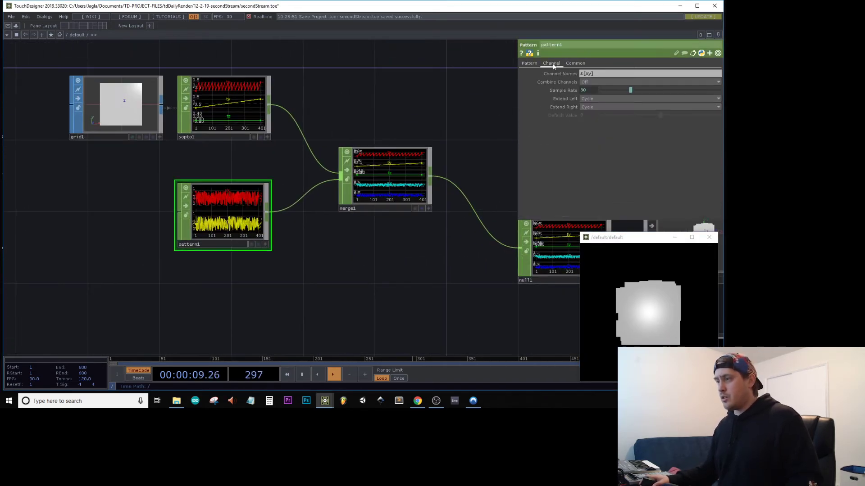
pyautogui.click(539, 64)
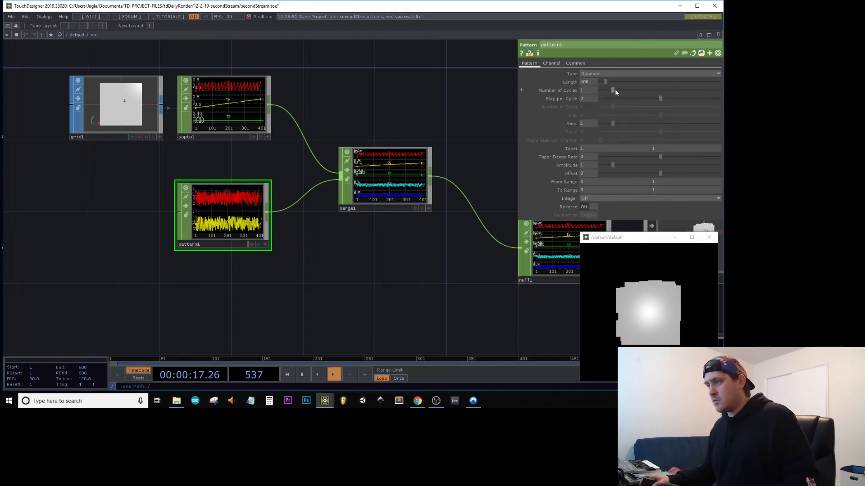
pyautogui.moveTo(612, 91); pyautogui.dragTo(626, 131)
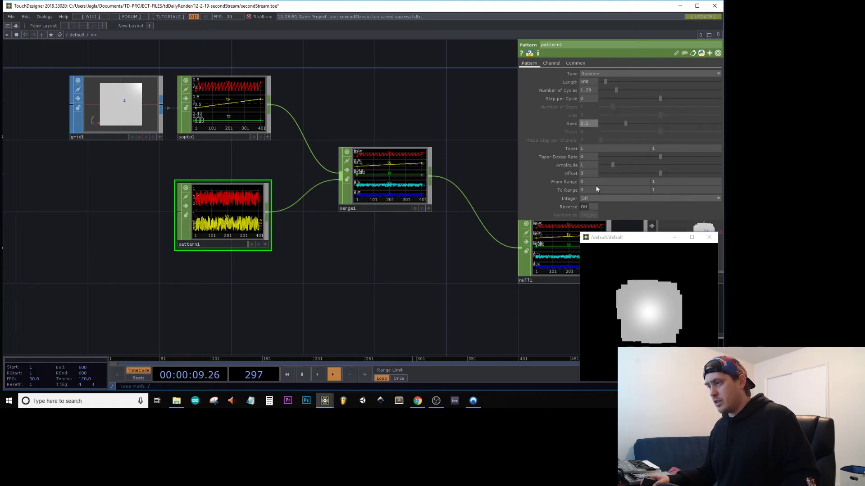
pyautogui.moveTo(622, 166); pyautogui.dragTo(658, 179)
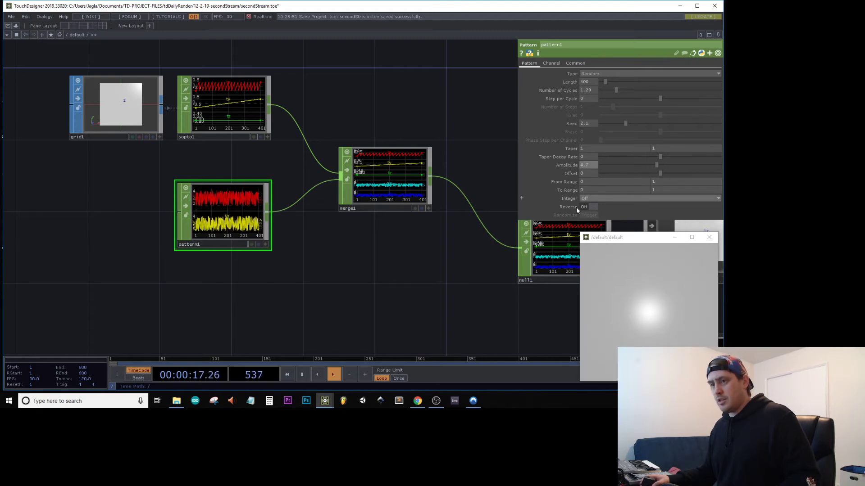
# Step: Add a Noise CHOP below the Pattern CHOP
pyautogui.moveTo(217, 261); pyautogui.dragTo(357, 217)
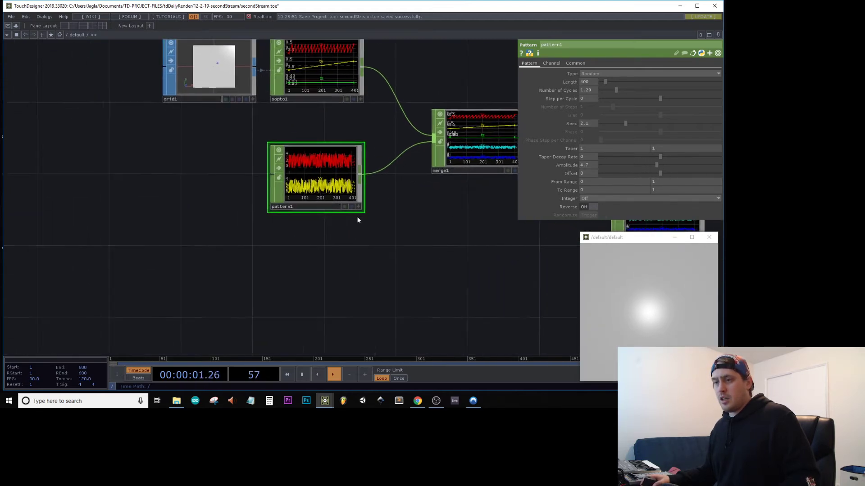
pyautogui.press('Tab')
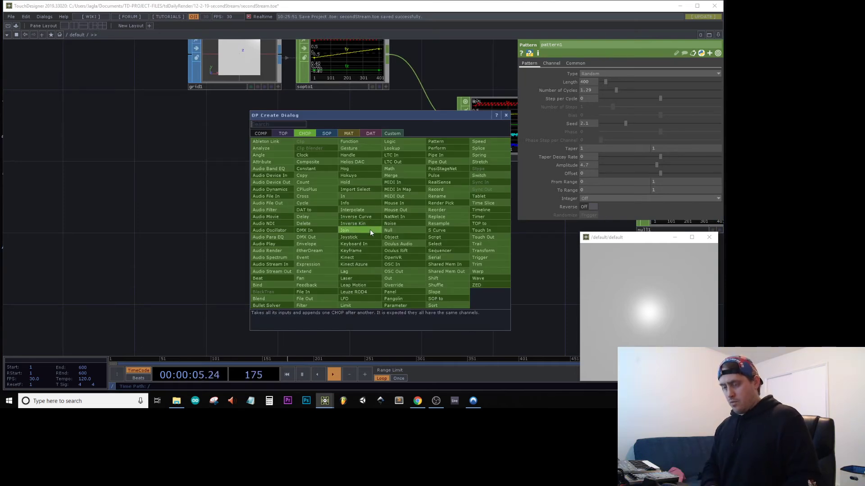
pyautogui.write('noise')
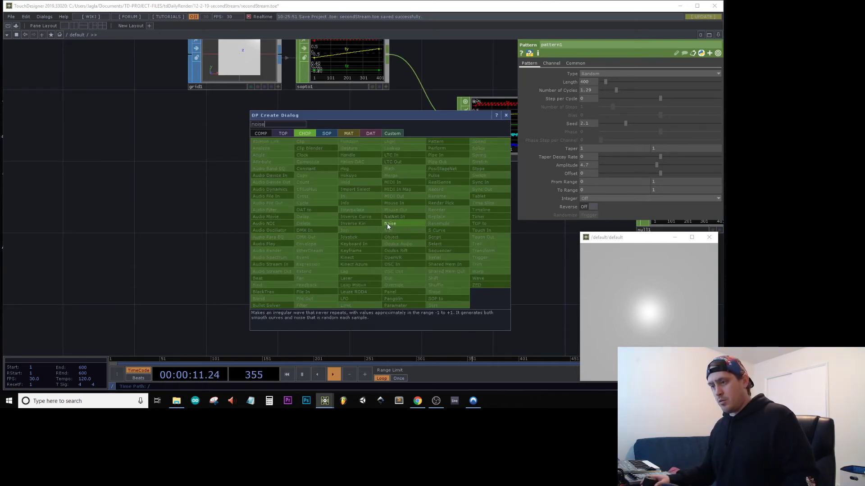
pyautogui.click(387, 223)
pyautogui.click(347, 243)
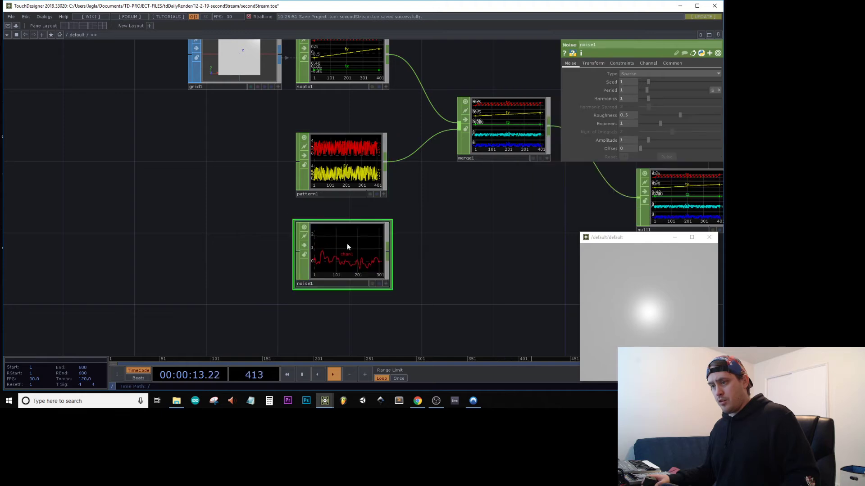
# Step: Set the Noise CHOP's channel names to s[xy] and its end to 400
pyautogui.click(650, 64)
pyautogui.write('sx')
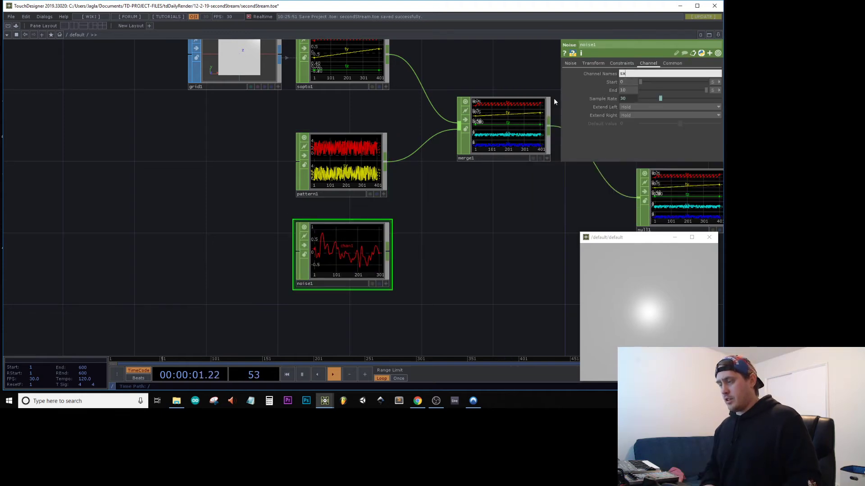
pyautogui.write('xy')
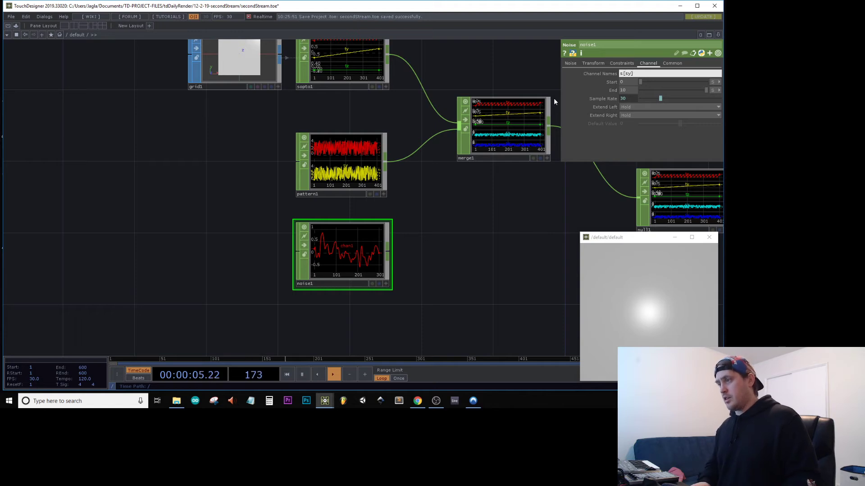
pyautogui.press('Return')
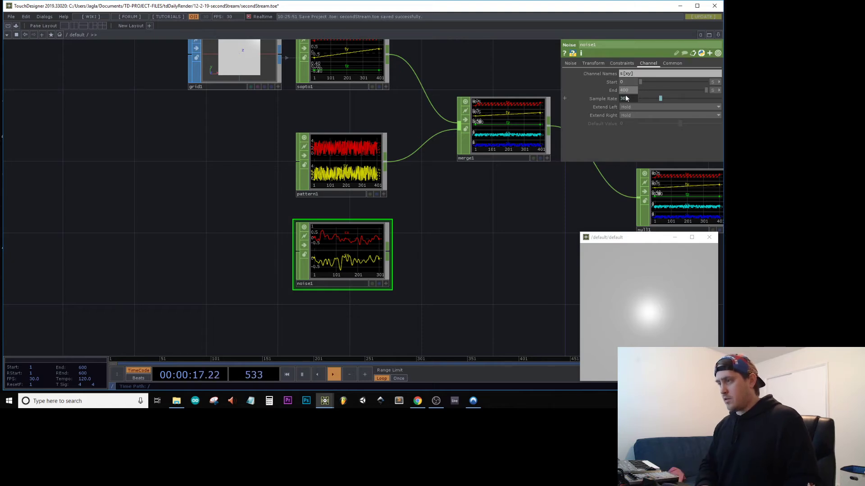
# Step: Set the Noise CHOP's sample rate to 1 and check its sample information
pyautogui.click(626, 97)
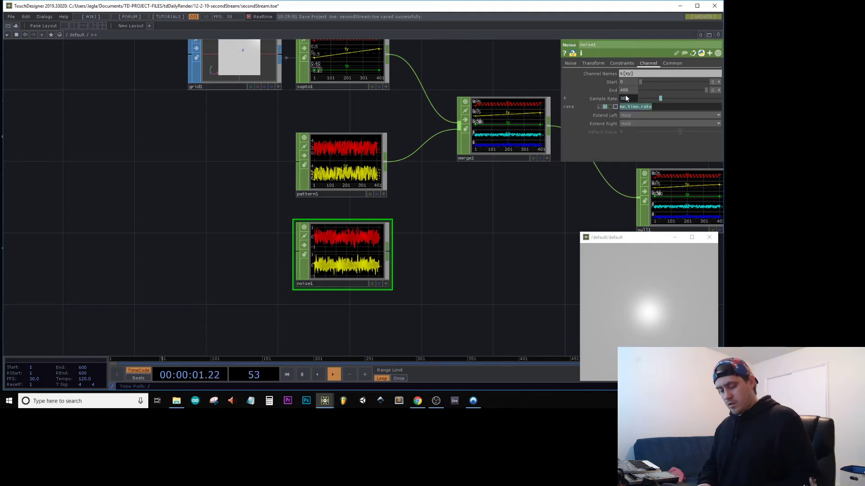
pyautogui.write('1')
pyautogui.press('Return')
pyautogui.middleClick(360, 248)
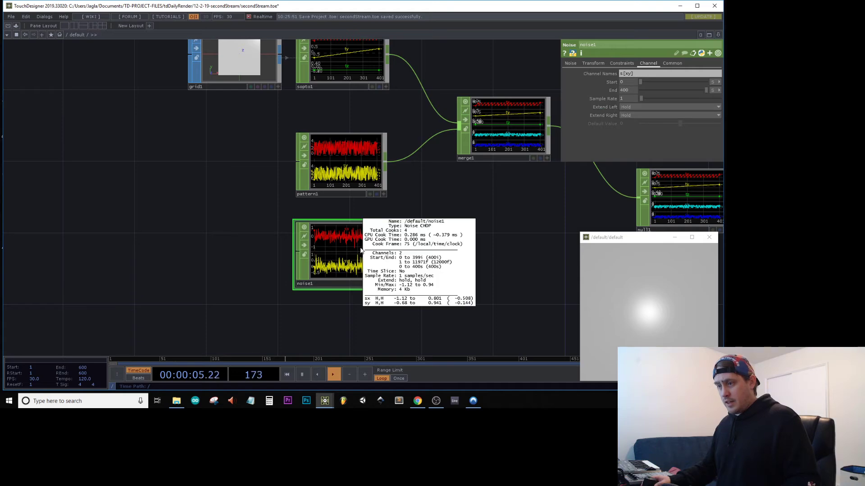
pyautogui.scroll(-2, 411, 257)
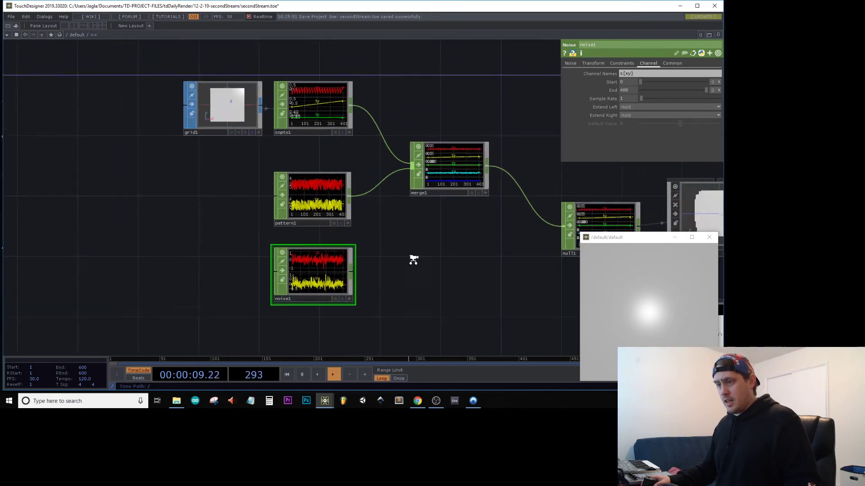
pyautogui.scroll(2, 366, 268)
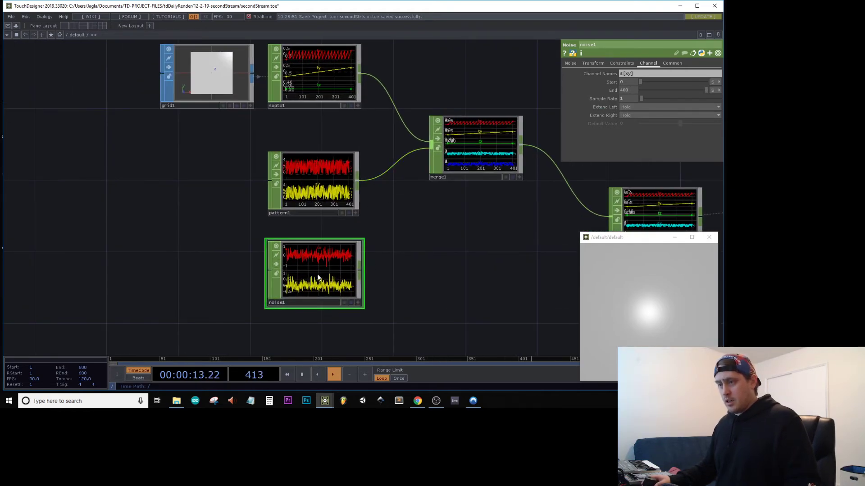
# Step: Animate the Noise CHOP's Translate Z with the expression absTime.seconds * 0.1
pyautogui.click(598, 65)
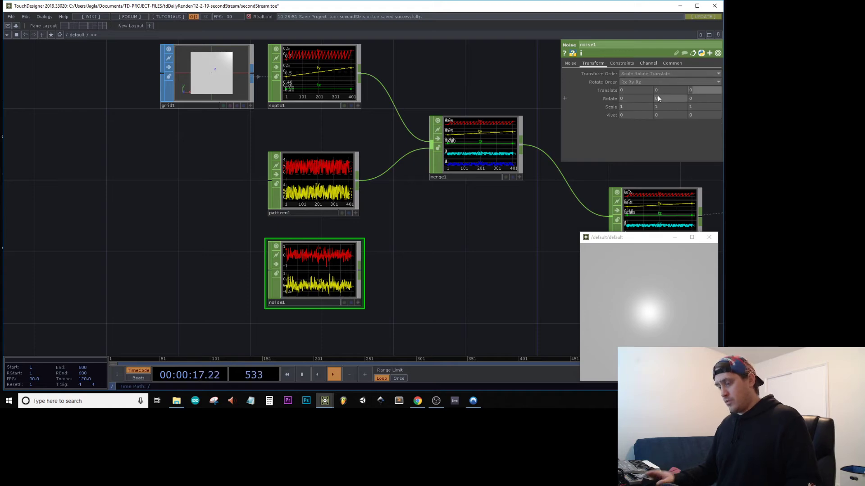
pyautogui.write('a')
pyautogui.write('bsTime.secon')
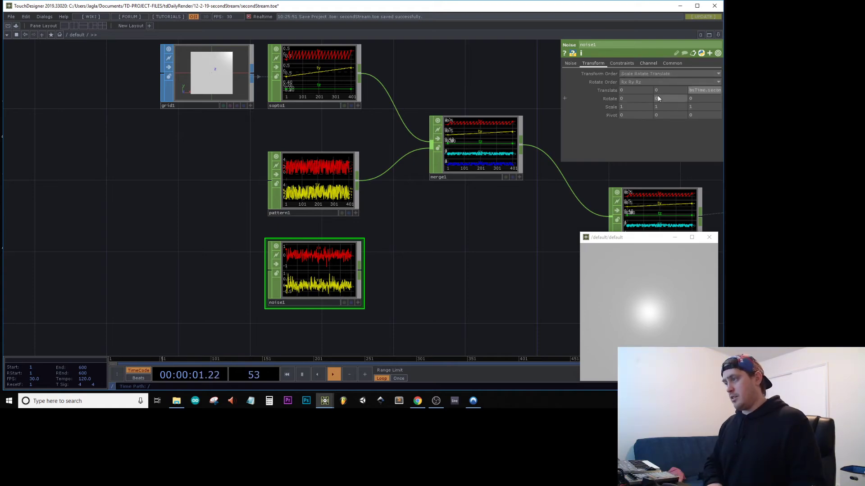
pyautogui.write('ds')
pyautogui.press('Return')
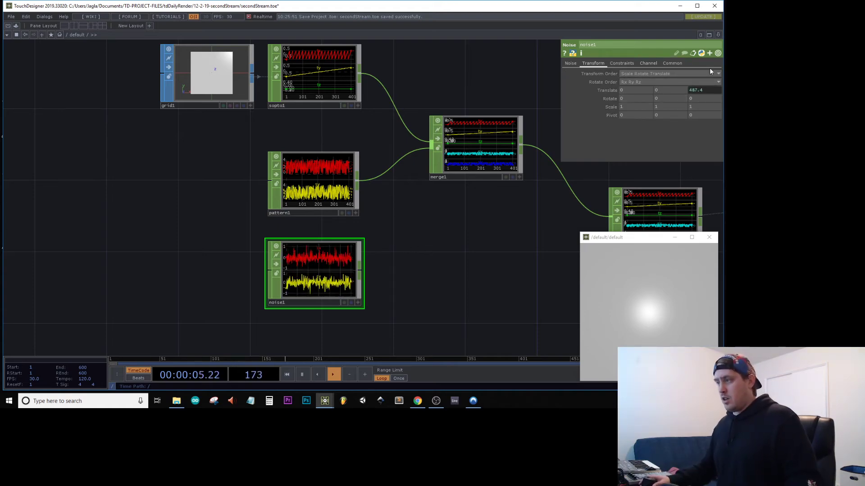
pyautogui.click(709, 88)
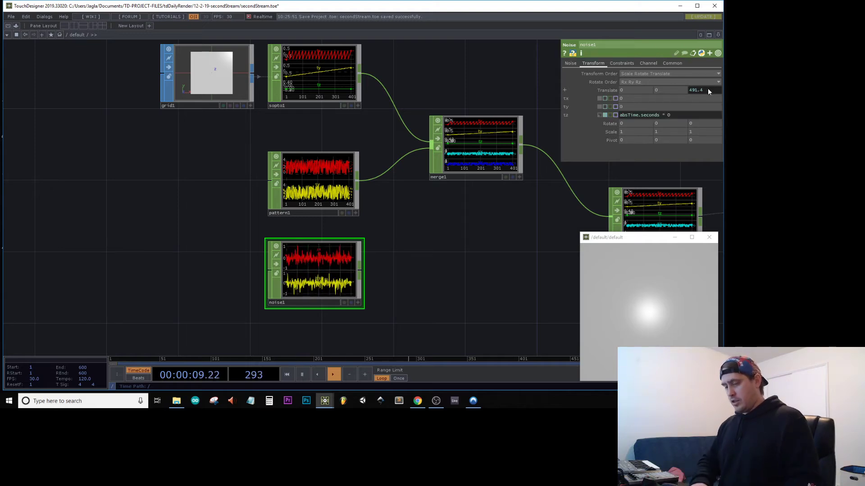
# Step: Move the Pattern and Noise CHOPs farther away from the Merge CHOP to make room between them
pyautogui.moveTo(430, 282); pyautogui.dragTo(511, 269)
pyautogui.moveTo(392, 171); pyautogui.dragTo(285, 171)
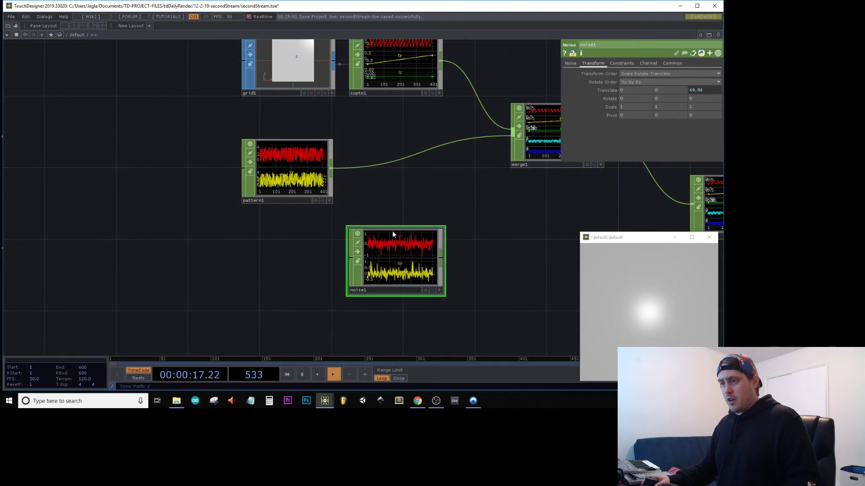
pyautogui.moveTo(393, 234); pyautogui.dragTo(267, 234)
# Step: Insert a Math CHOP between the Pattern CHOP and the Merge CHOP
pyautogui.rightClick(399, 156)
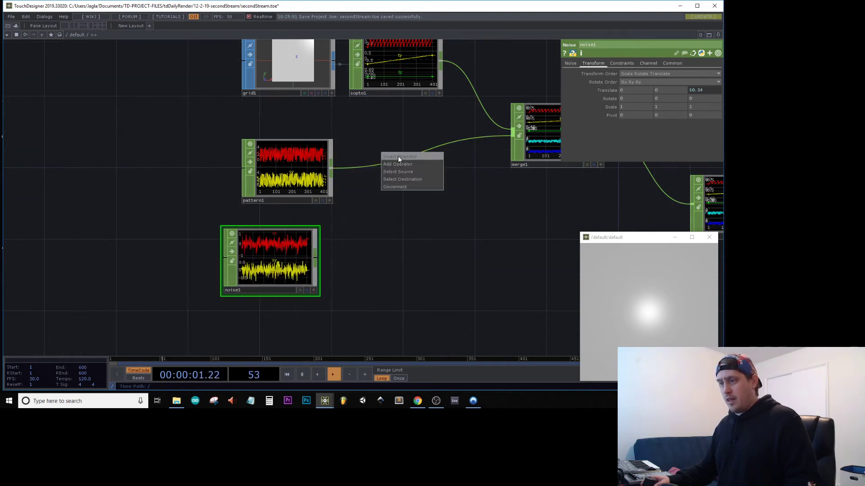
pyautogui.click(398, 156)
pyautogui.write('math')
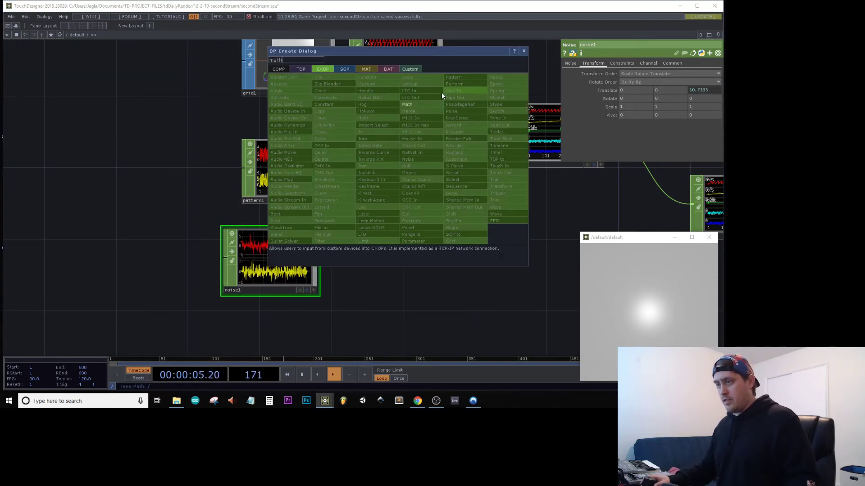
pyautogui.click(418, 104)
pyautogui.click(400, 185)
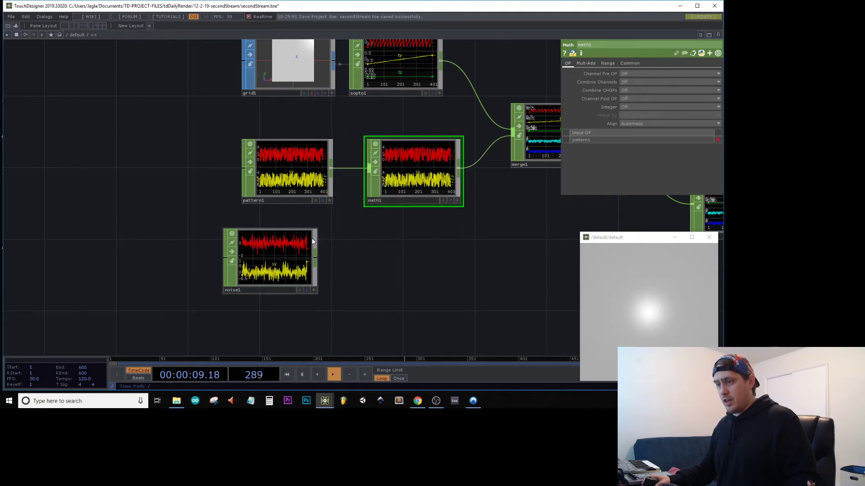
# Step: Connect the Noise CHOP to the Math CHOP as a second input and try Add and Average for Combine Channels
pyautogui.moveTo(315, 263); pyautogui.dragTo(371, 169)
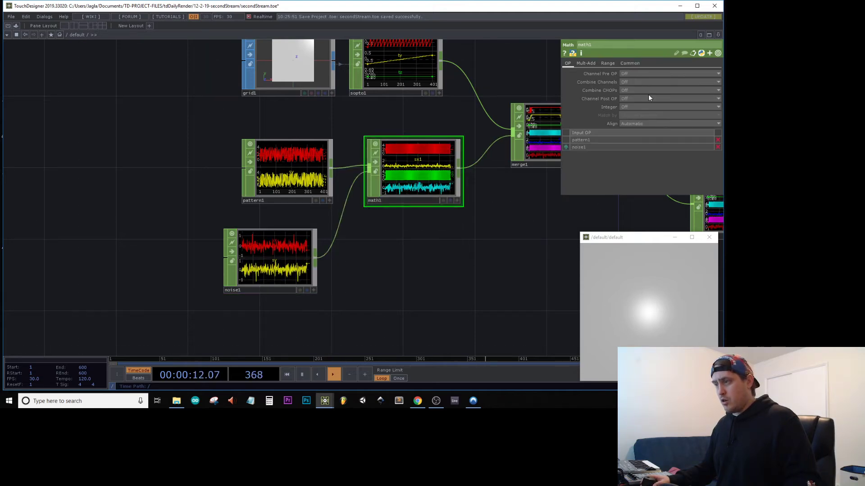
pyautogui.click(635, 90)
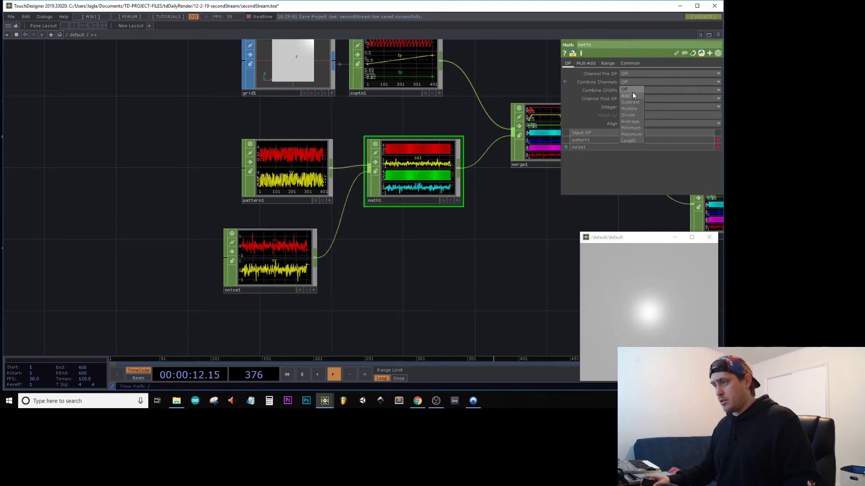
pyautogui.click(633, 95)
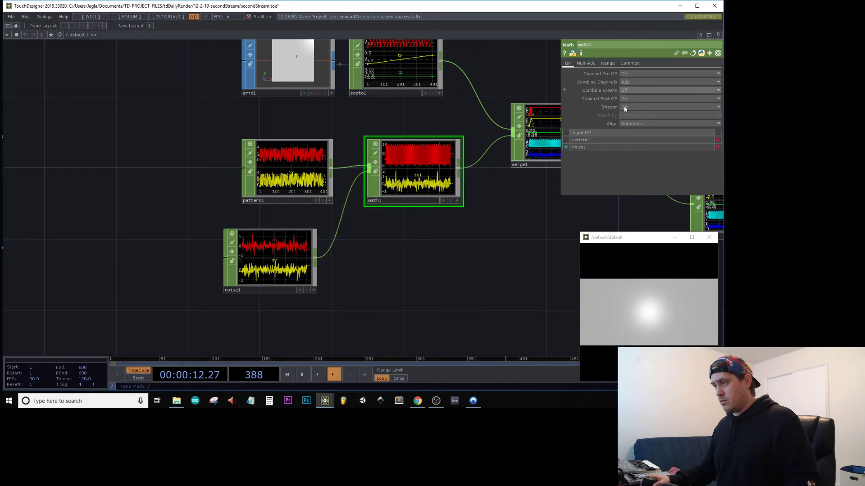
pyautogui.click(640, 81)
pyautogui.click(633, 128)
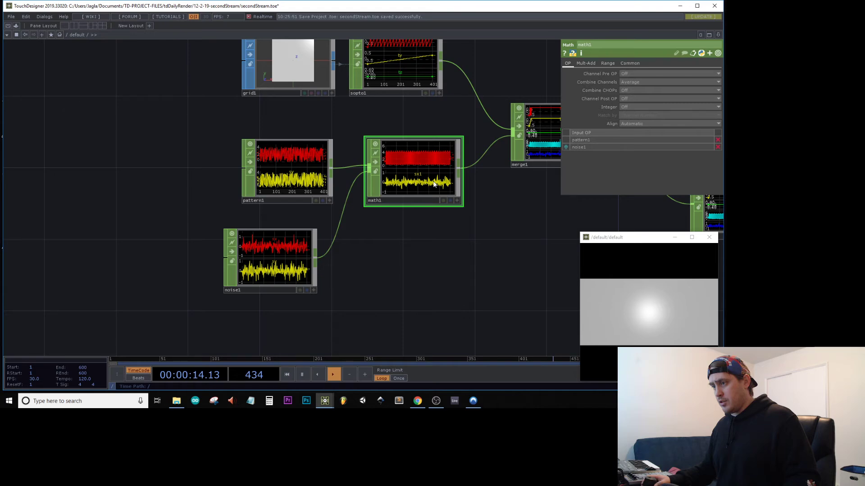
# Step: Check the Noise CHOP's sample information and set its channel End to 25
pyautogui.middleClick(260, 258)
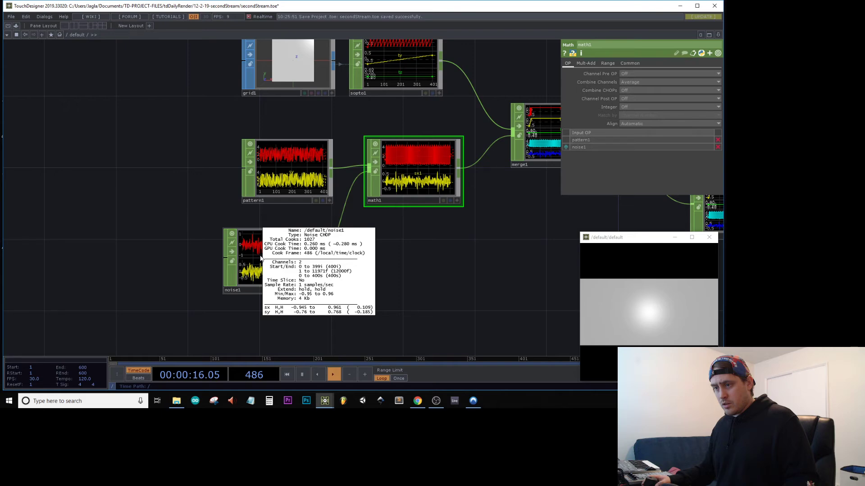
pyautogui.click(260, 258)
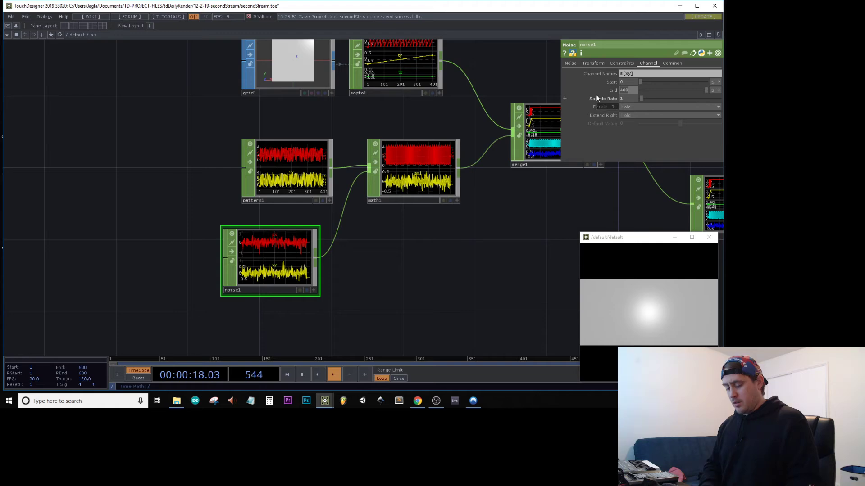
pyautogui.hotkey('ctrl', 'z')
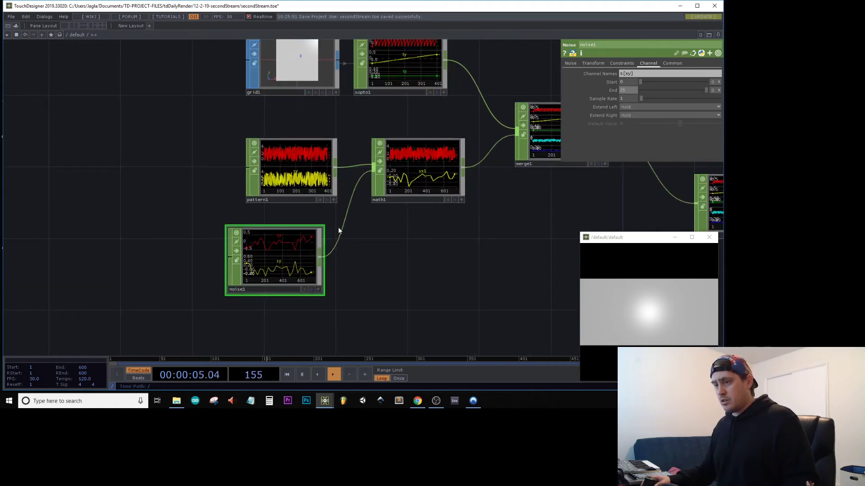
# Step: Try Multiply for the Math CHOP's Combine Channels and move the output window over the network for comparison
pyautogui.middleClick(444, 181)
pyautogui.click(444, 181)
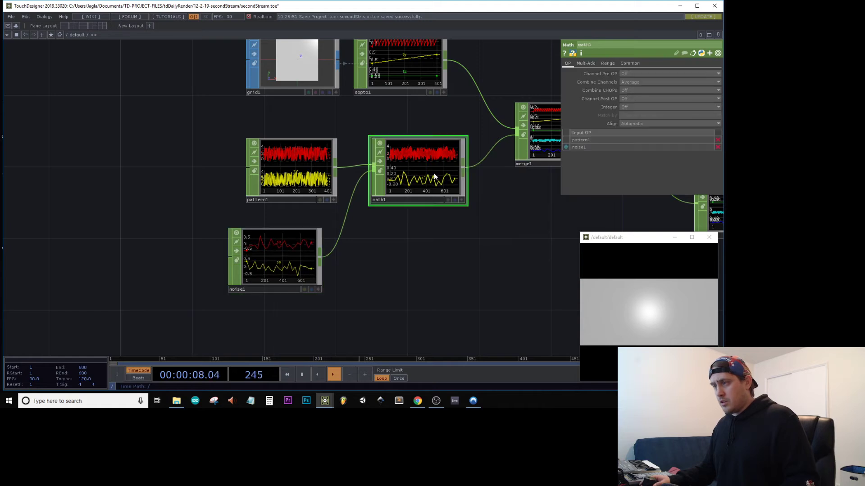
pyautogui.click(645, 81)
pyautogui.click(639, 108)
pyautogui.moveTo(527, 184); pyautogui.dragTo(409, 200)
pyautogui.moveTo(614, 239); pyautogui.dragTo(526, 182)
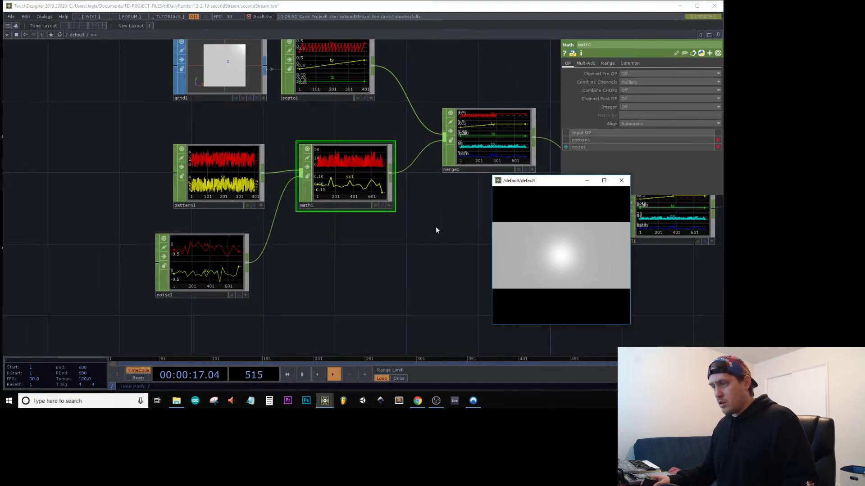
# Step: Review the Grid SOP's parameters and inspect the warning on the Geometry COMP
pyautogui.moveTo(436, 226); pyautogui.dragTo(232, 188)
pyautogui.scroll(-3, 232, 188)
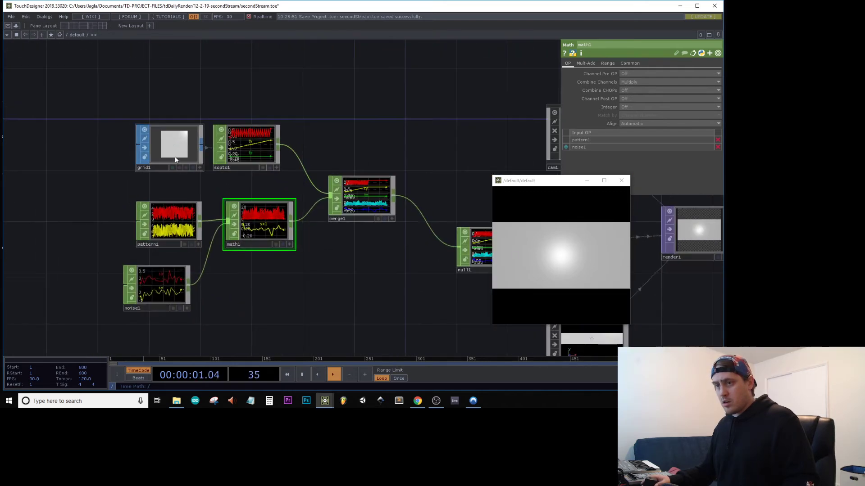
pyautogui.click(175, 155)
pyautogui.moveTo(608, 110); pyautogui.dragTo(629, 109, button='middle')
pyautogui.moveTo(407, 162); pyautogui.dragTo(157, 133)
pyautogui.scroll(-3, 157, 134)
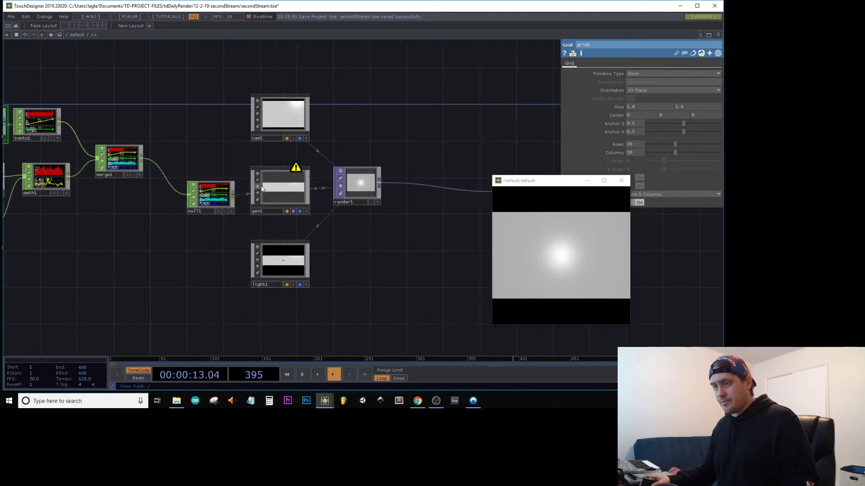
pyautogui.middleClick(268, 190)
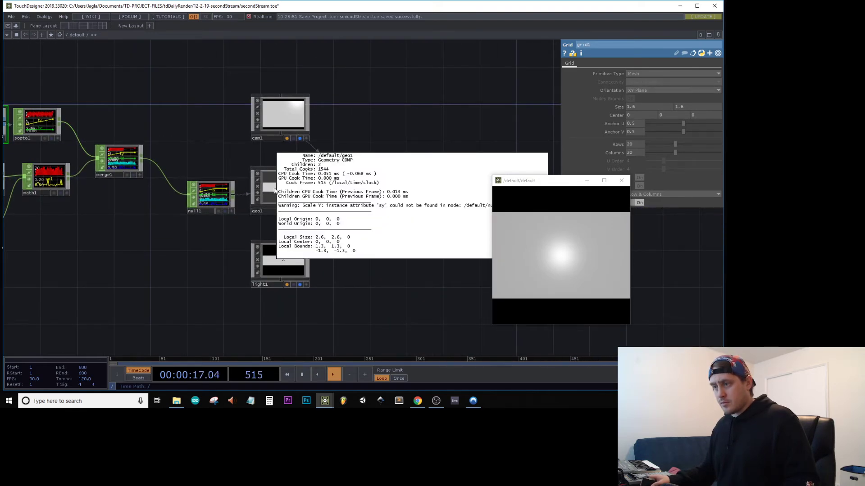
# Step: Turn off Combine Channels on the Math CHOP and set Combine CHOPs to Multiply
pyautogui.moveTo(166, 204); pyautogui.dragTo(316, 185)
pyautogui.scroll(7, 185, 153)
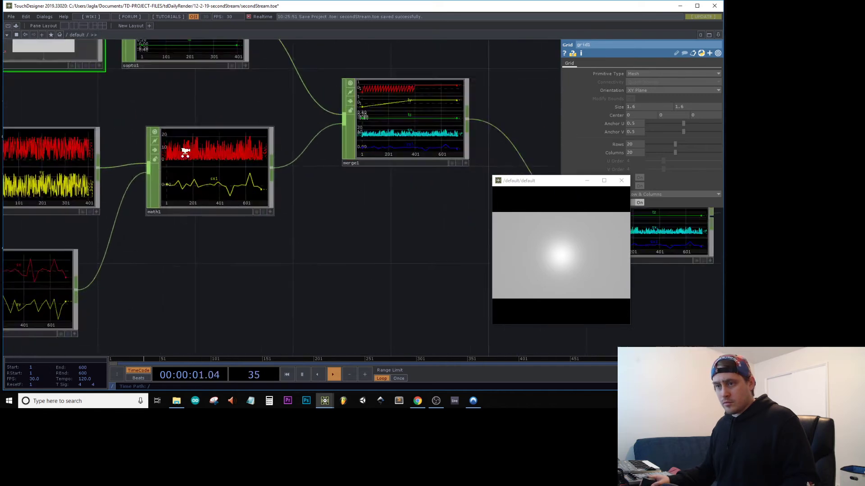
pyautogui.click(185, 155)
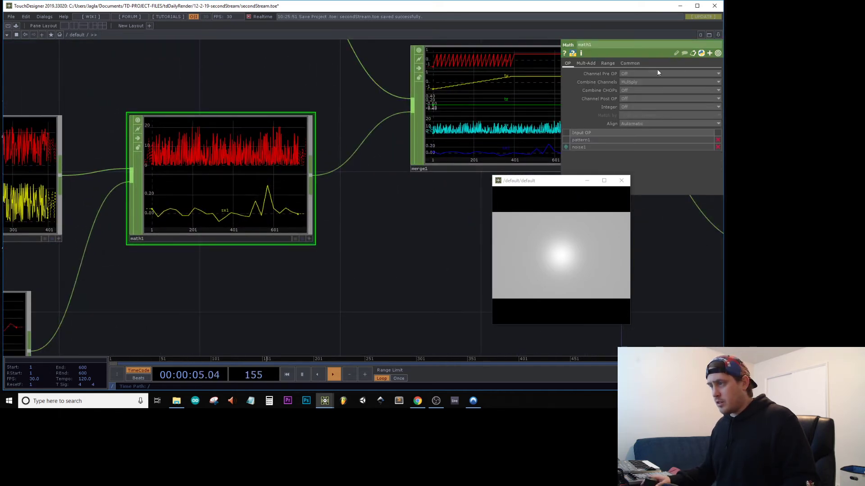
pyautogui.click(645, 81)
pyautogui.click(631, 86)
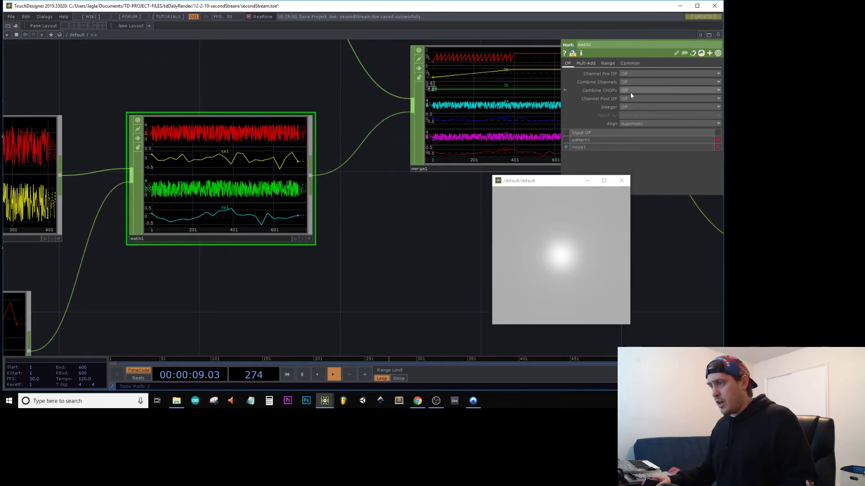
pyautogui.click(630, 92)
pyautogui.click(630, 120)
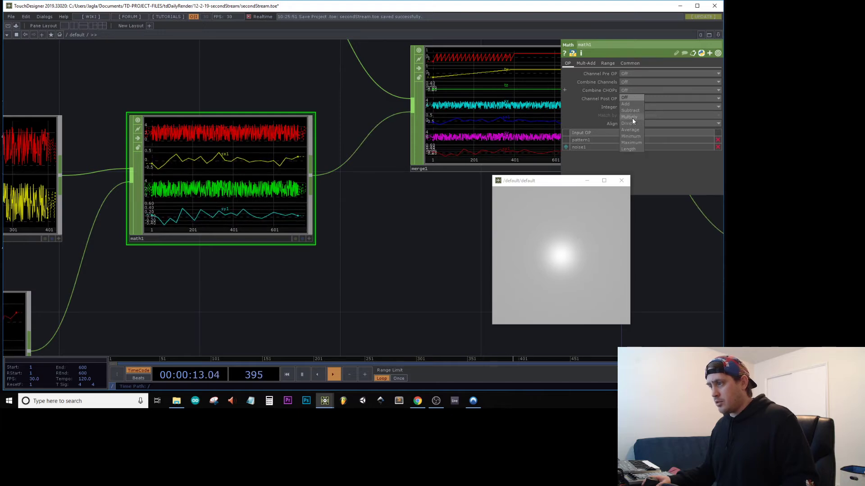
# Step: Move the output window clear of the Merge CHOP and make it slightly smaller
pyautogui.moveTo(402, 252); pyautogui.dragTo(386, 249)
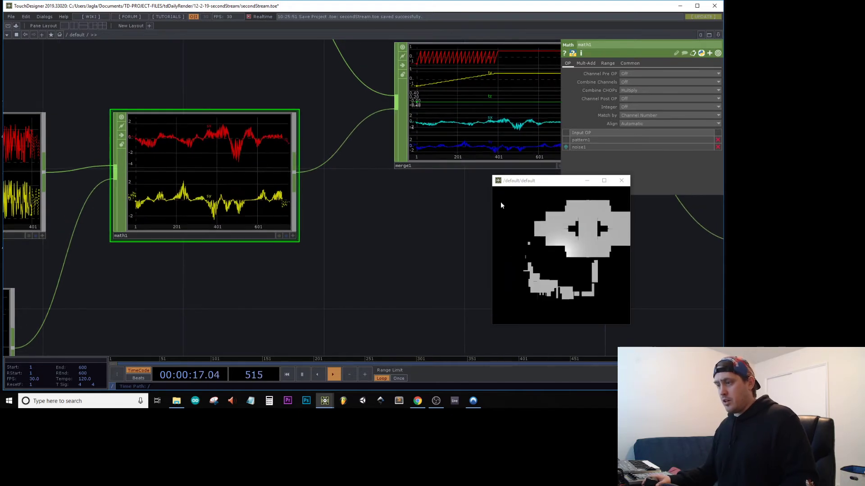
pyautogui.moveTo(548, 181); pyautogui.dragTo(588, 186)
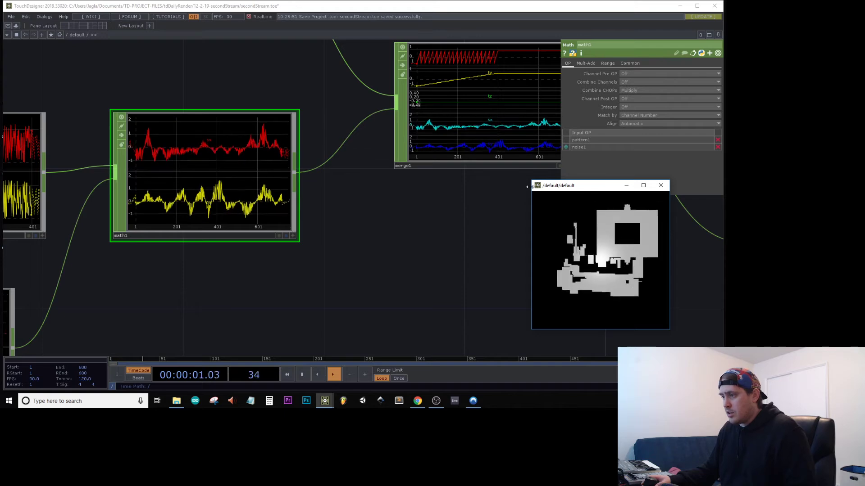
pyautogui.moveTo(533, 182); pyautogui.dragTo(513, 180)
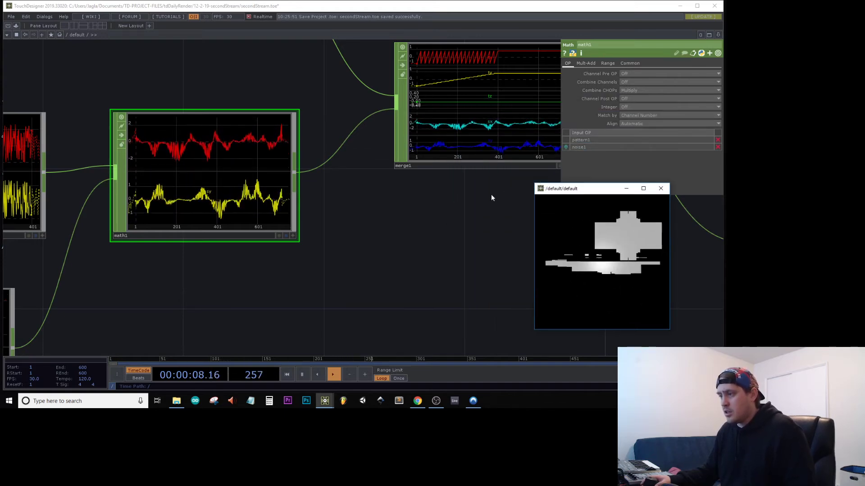
# Step: Examine the instanced squares in the Geometry, Light and Render previews of the network
pyautogui.scroll(-5, 481, 203)
pyautogui.moveTo(469, 224); pyautogui.dragTo(208, 161)
pyautogui.scroll(-2, 436, 166)
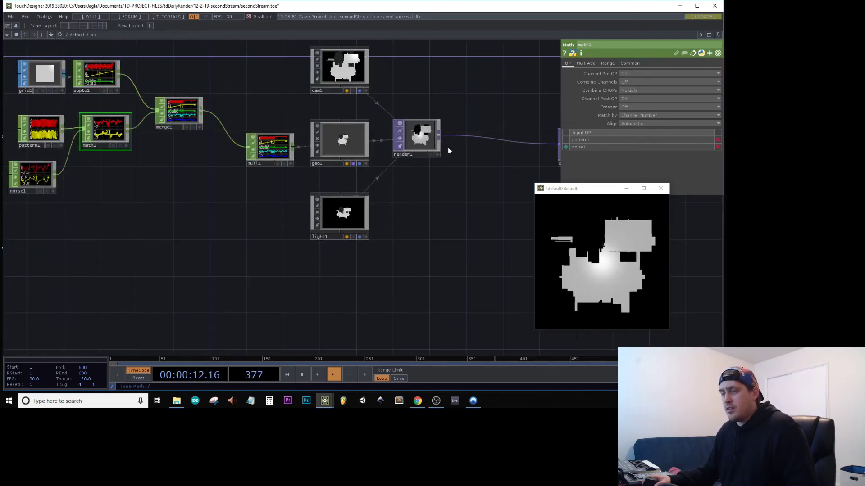
pyautogui.scroll(3, 447, 148)
pyautogui.scroll(3, 405, 171)
pyautogui.scroll(-8, 356, 171)
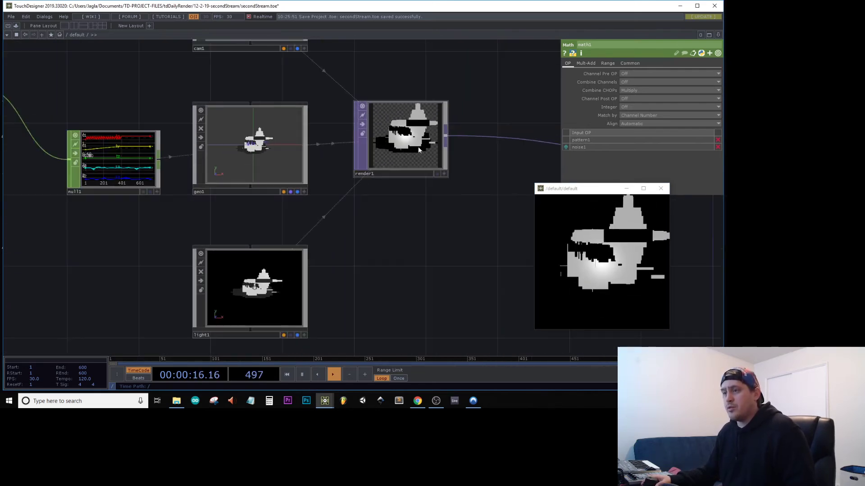
# Step: Add a Wireframe MAT beside the Geometry COMP and assign it as the geometry's material
pyautogui.moveTo(288, 203); pyautogui.dragTo(3, 83, button='right')
pyautogui.scroll(-1, 398, 169)
pyautogui.moveTo(285, 159); pyautogui.dragTo(292, 95)
pyautogui.scroll(2, 291, 149)
pyautogui.press('Tab')
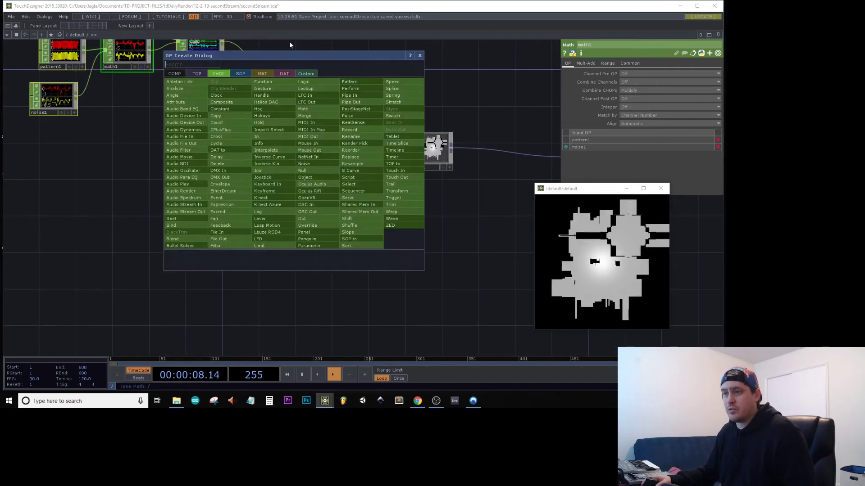
pyautogui.click(262, 73)
pyautogui.click(179, 169)
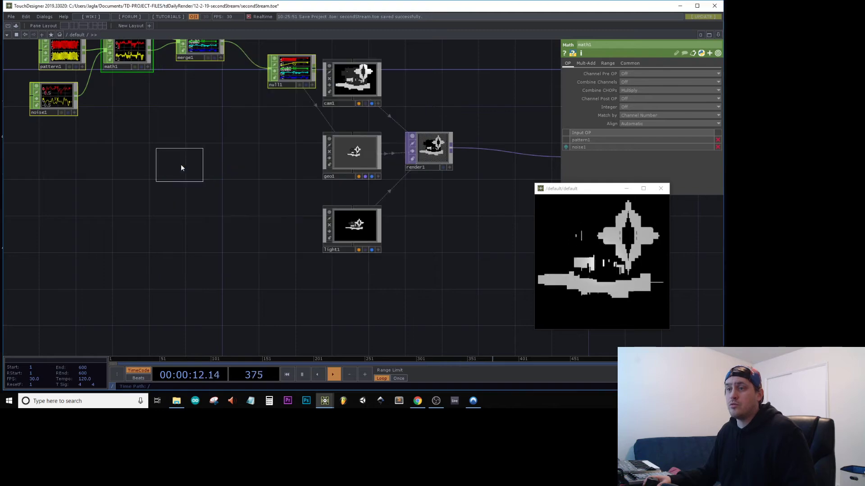
pyautogui.click(287, 163)
pyautogui.moveTo(306, 159); pyautogui.dragTo(367, 150)
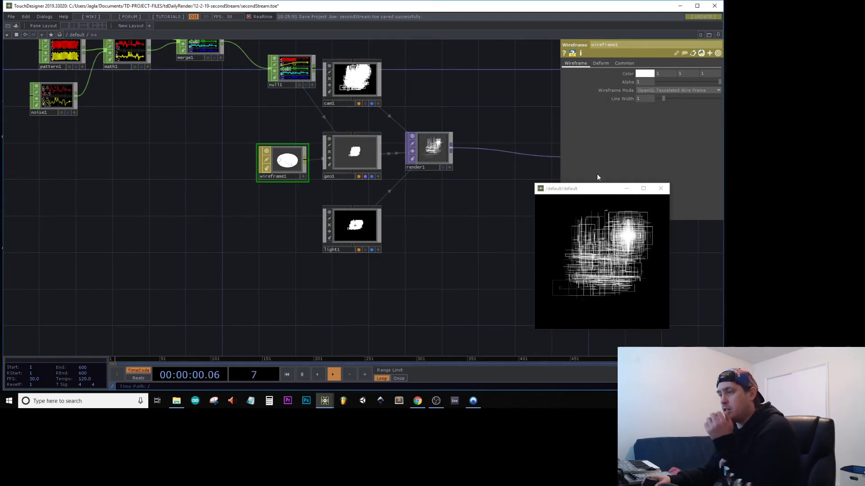
# Step: Enlarge the output window and set the Grid SOP's Rows and Columns to 5 each
pyautogui.moveTo(536, 184); pyautogui.dragTo(368, 28)
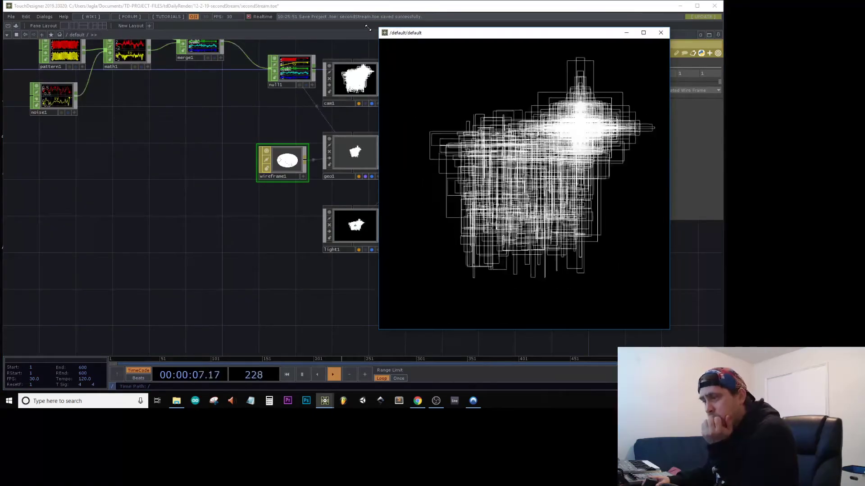
pyautogui.moveTo(220, 116); pyautogui.dragTo(185, 166)
pyautogui.click(152, 65)
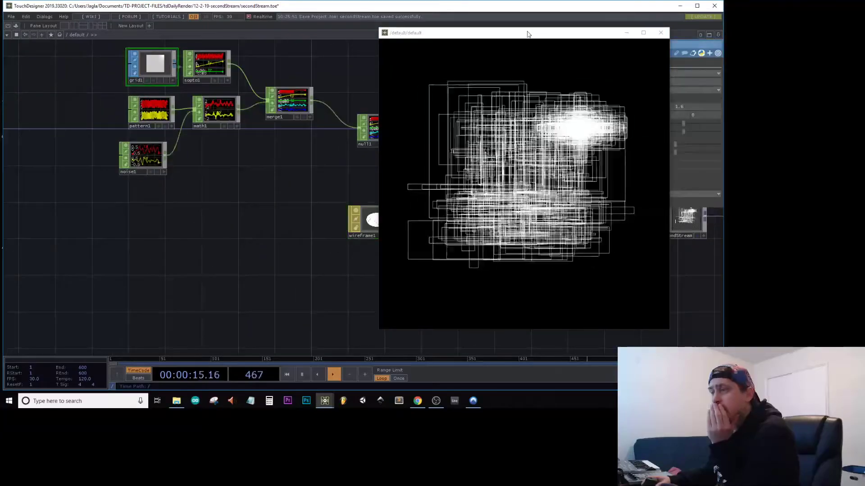
pyautogui.moveTo(581, 29); pyautogui.dragTo(510, 99)
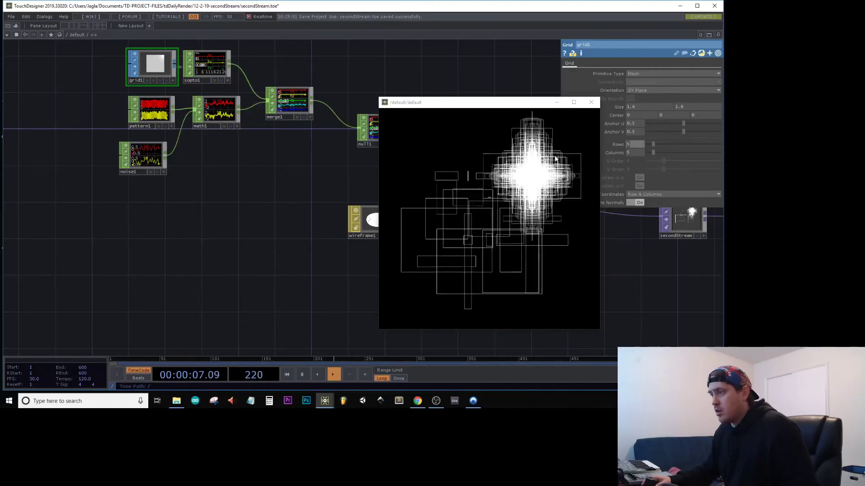
pyautogui.moveTo(635, 152); pyautogui.dragTo(317, 236)
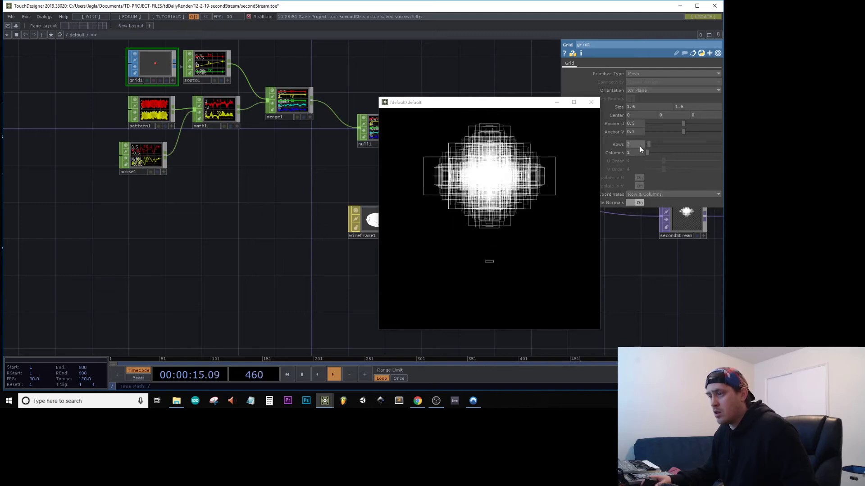
pyautogui.moveTo(639, 146); pyautogui.dragTo(609, 167)
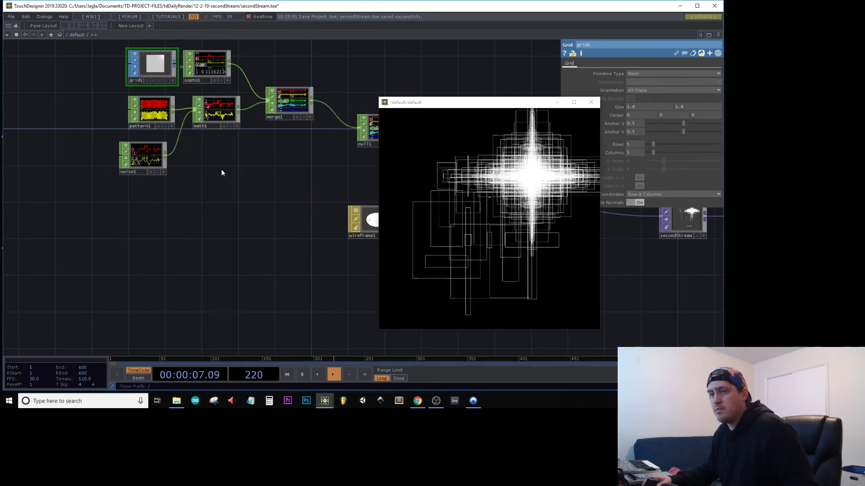
# Step: Set the Pattern CHOP's Length to 25
pyautogui.click(156, 108)
pyautogui.scroll(3, 156, 107)
pyautogui.middleClick(156, 109)
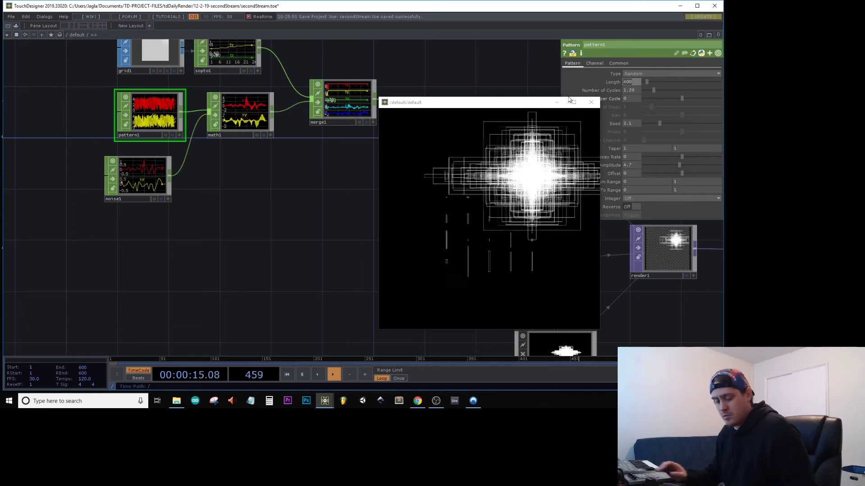
pyautogui.write('25')
pyautogui.press('Return')
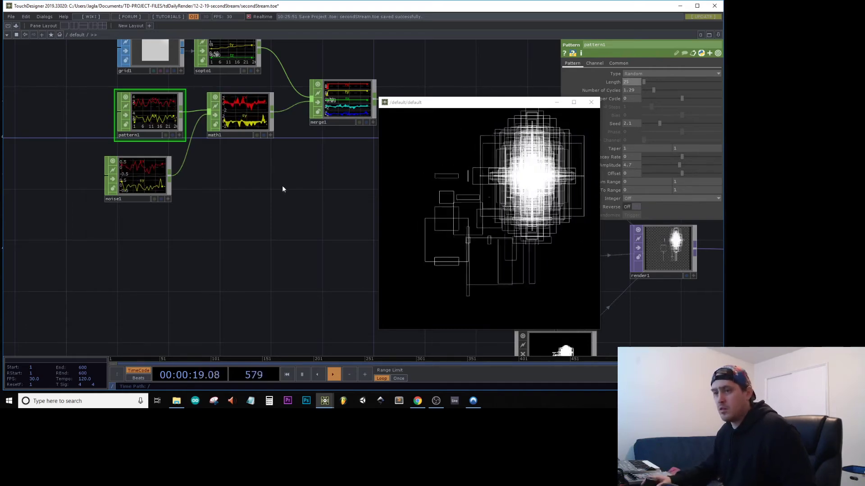
# Step: Check the Noise CHOP and Grid SOP parameters, and the sample information of the SOP to CHOP and Math CHOP
pyautogui.click(139, 170)
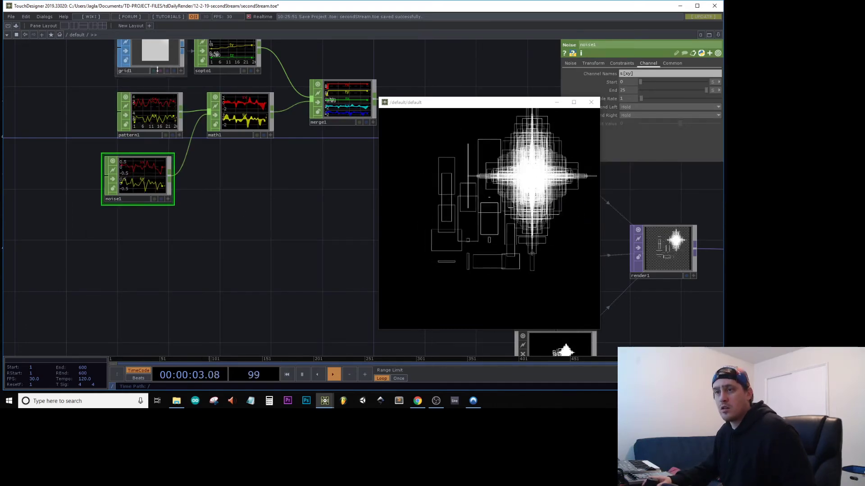
pyautogui.click(152, 53)
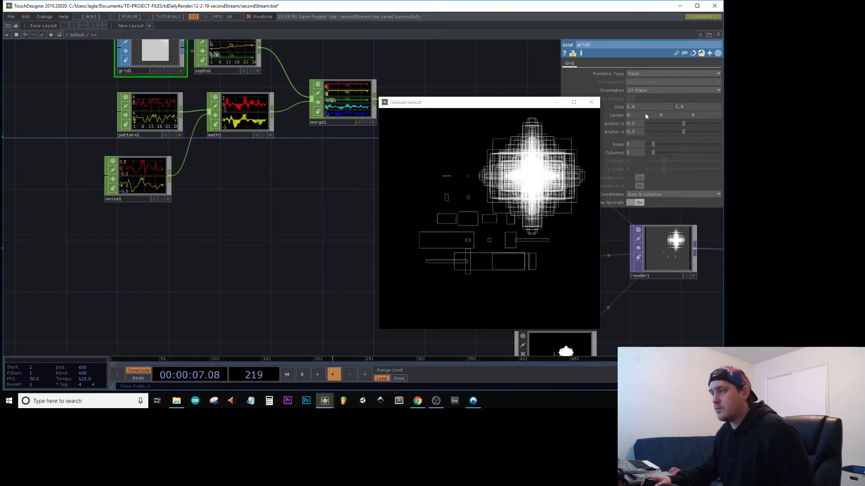
pyautogui.middleClick(227, 53)
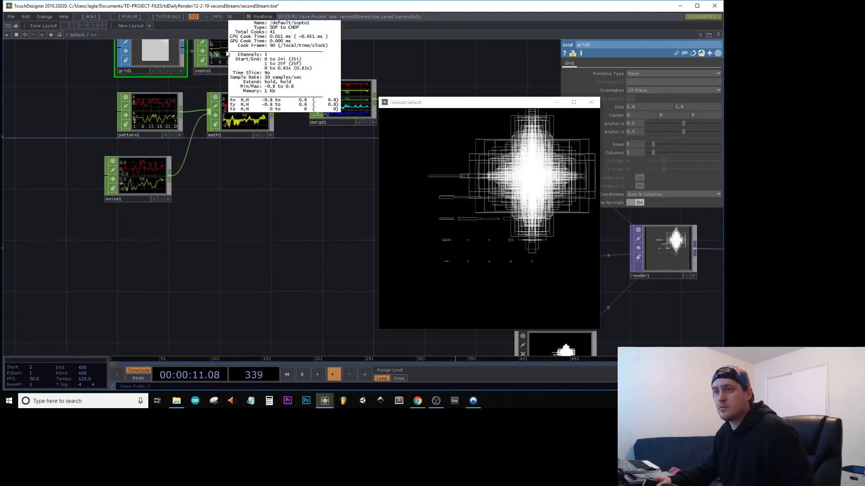
pyautogui.middleClick(243, 124)
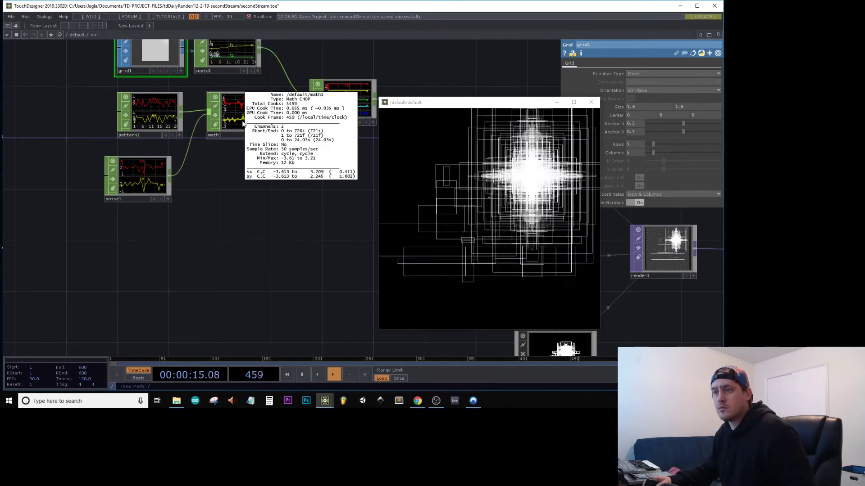
# Step: Set the Math CHOP's Align option to Stretch to First Interval
pyautogui.click(241, 120)
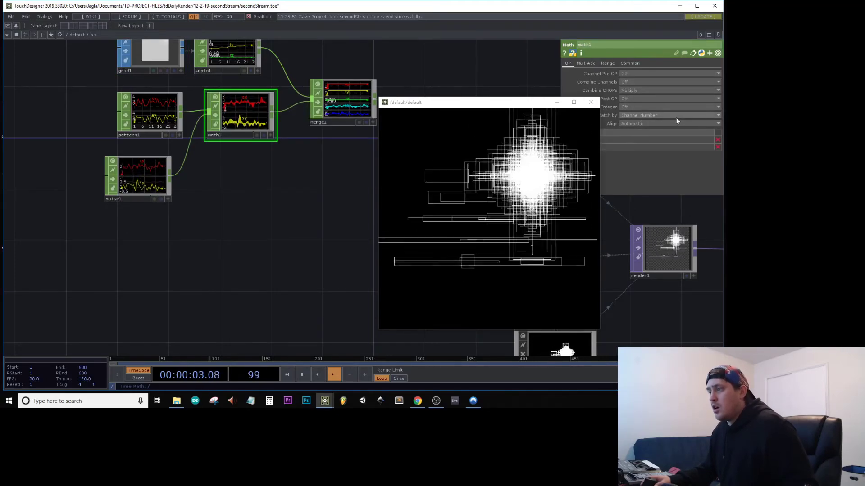
pyautogui.click(651, 125)
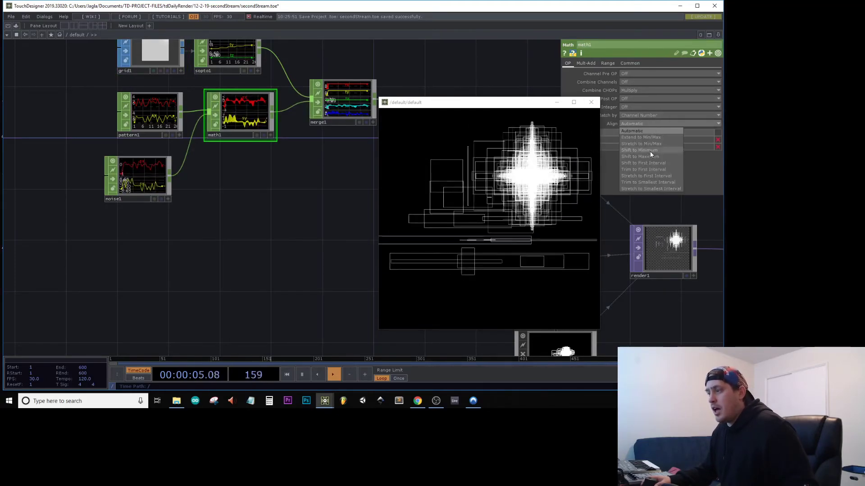
pyautogui.click(660, 176)
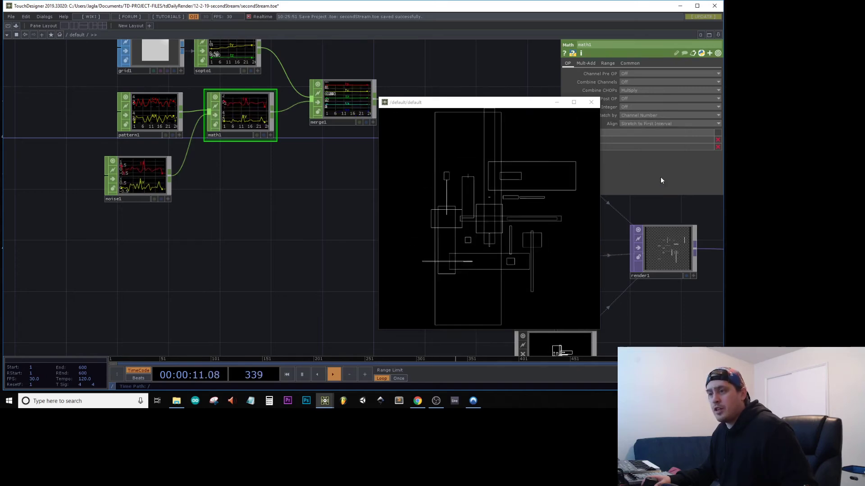
# Step: Enlarge the output window and move it clear of the operator parameters
pyautogui.moveTo(492, 103); pyautogui.dragTo(515, 2)
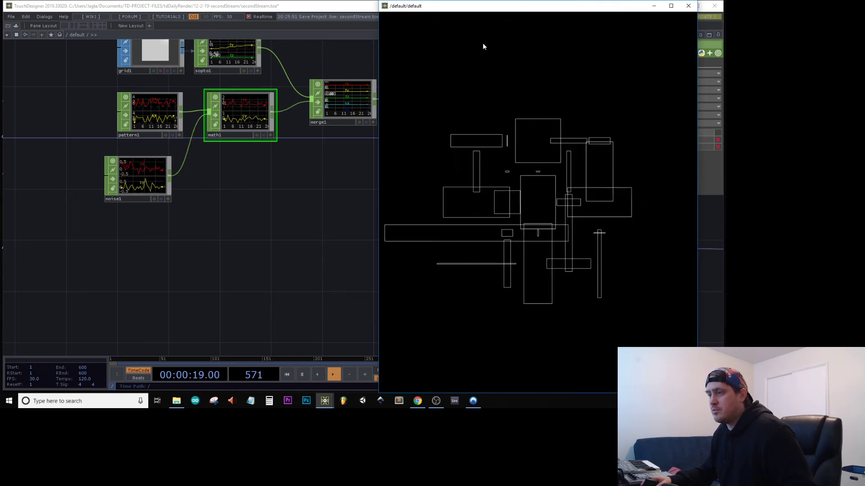
pyautogui.moveTo(378, 75); pyautogui.dragTo(237, 85)
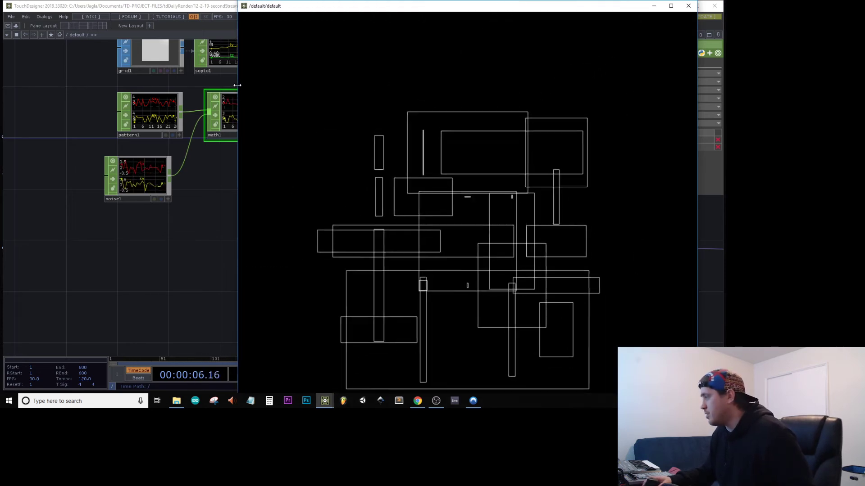
pyautogui.moveTo(545, 9); pyautogui.dragTo(367, 33)
# Step: Add a Constant TOP directly below the Render TOP
pyautogui.moveTo(668, 286); pyautogui.dragTo(621, 283)
pyautogui.press('Tab')
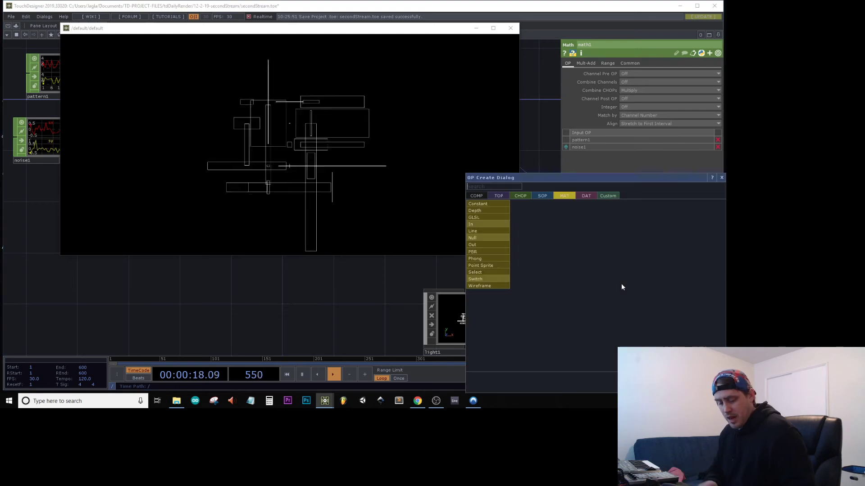
pyautogui.write('cconst')
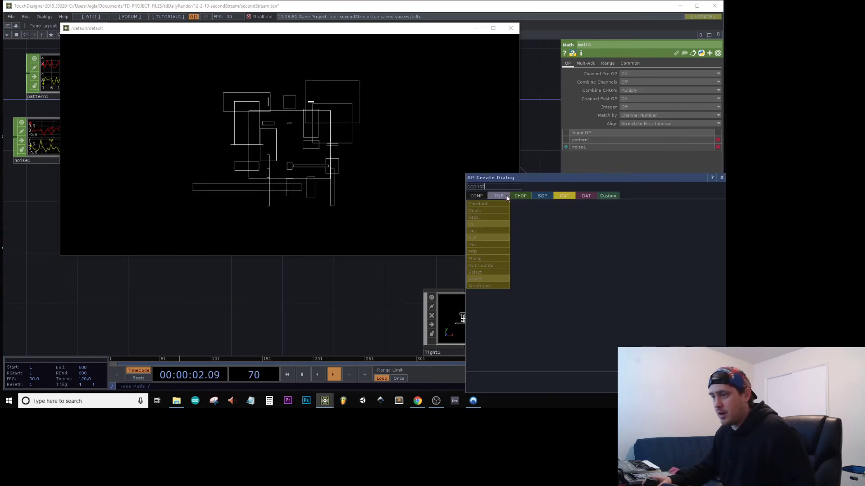
pyautogui.click(507, 198)
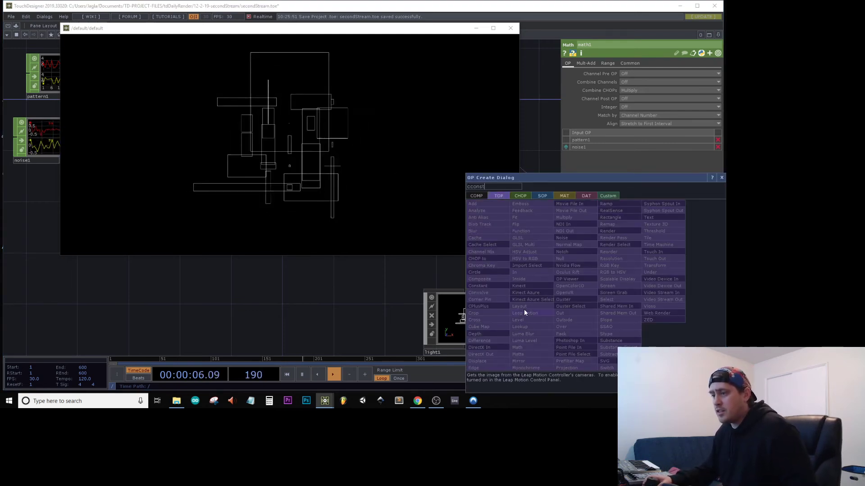
pyautogui.press('BackSpace')
pyautogui.press('BackSpace')
pyautogui.press('BackSpace')
pyautogui.press('BackSpace')
pyautogui.press('BackSpace')
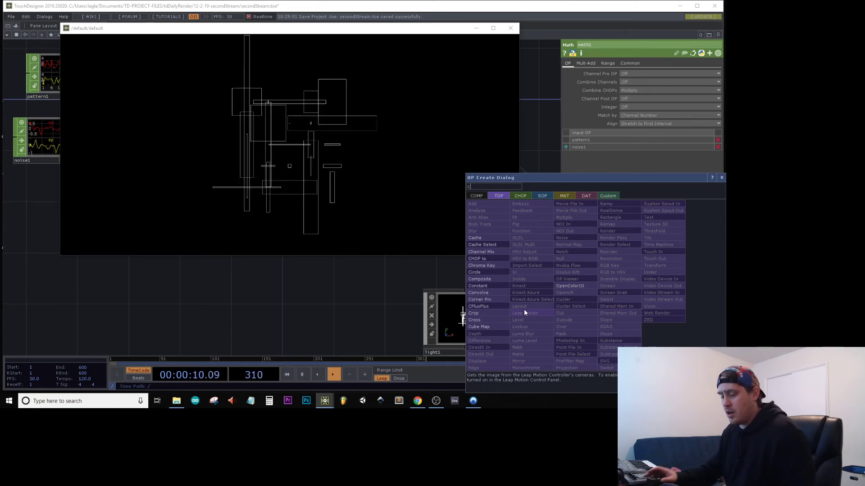
pyautogui.click(478, 285)
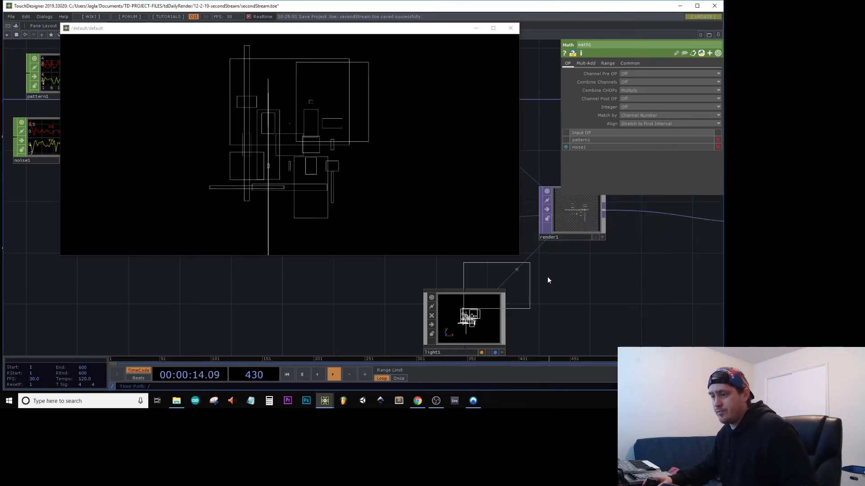
pyautogui.click(571, 281)
# Step: Set the Constant TOP's colour to black and its resolution to 1080 by 1080
pyautogui.click(633, 73)
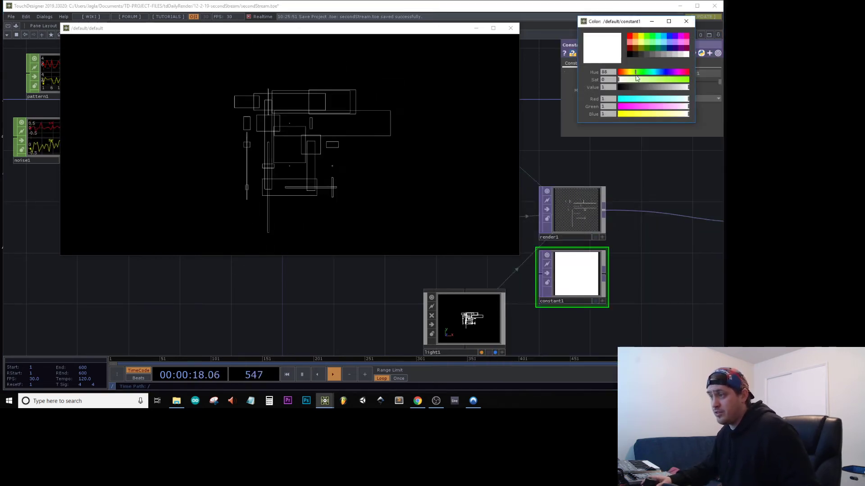
pyautogui.moveTo(644, 80); pyautogui.dragTo(567, 88)
pyautogui.click(686, 21)
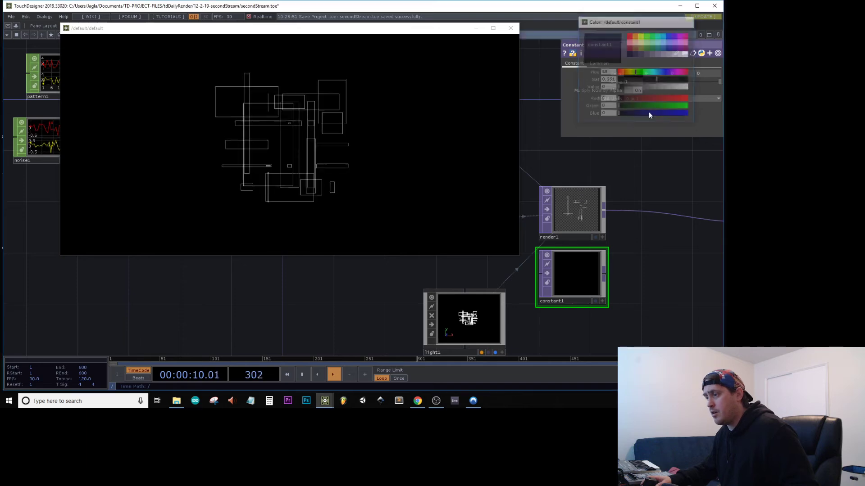
pyautogui.click(599, 64)
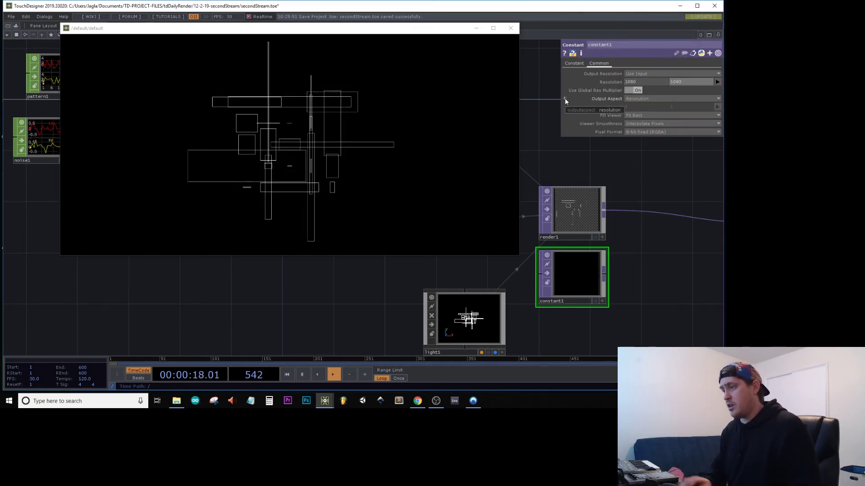
# Step: Insert an Over TOP between the Render TOP and secondStream, and connect the Constant TOP to it as the background
pyautogui.rightClick(670, 216)
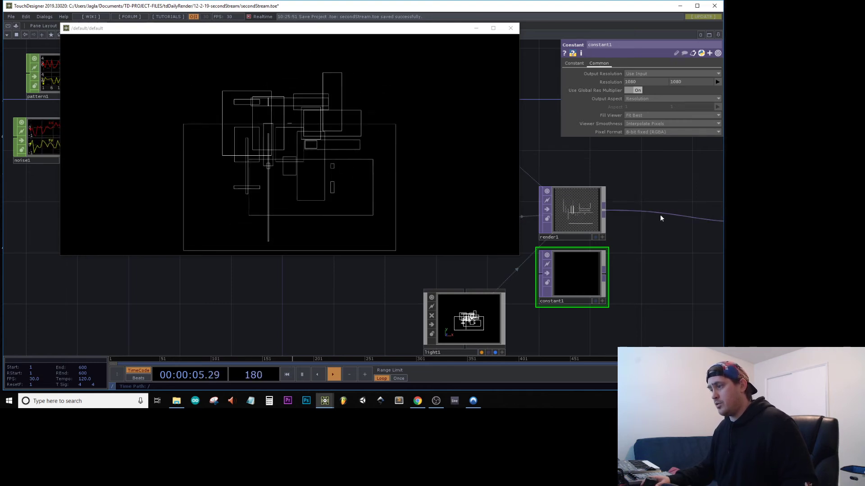
pyautogui.rightClick(660, 217)
pyautogui.click(628, 206)
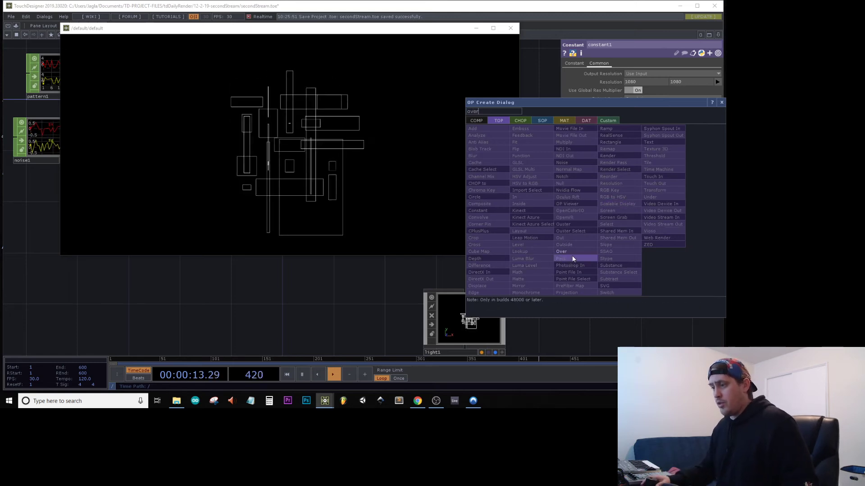
pyautogui.press('Escape')
pyautogui.click(684, 230)
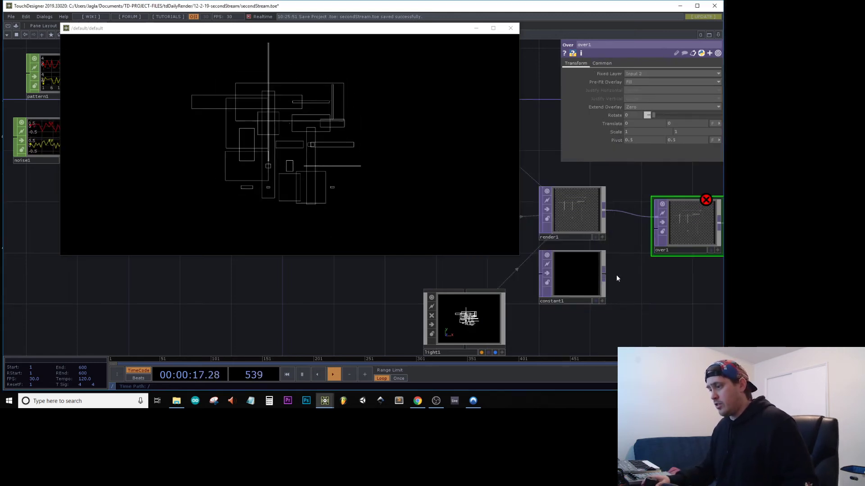
# Step: Point the Movie File Out TOP's file to secondStream1 in Z:/dailyRenders2019 and record a clip
pyautogui.moveTo(681, 276); pyautogui.dragTo(478, 256)
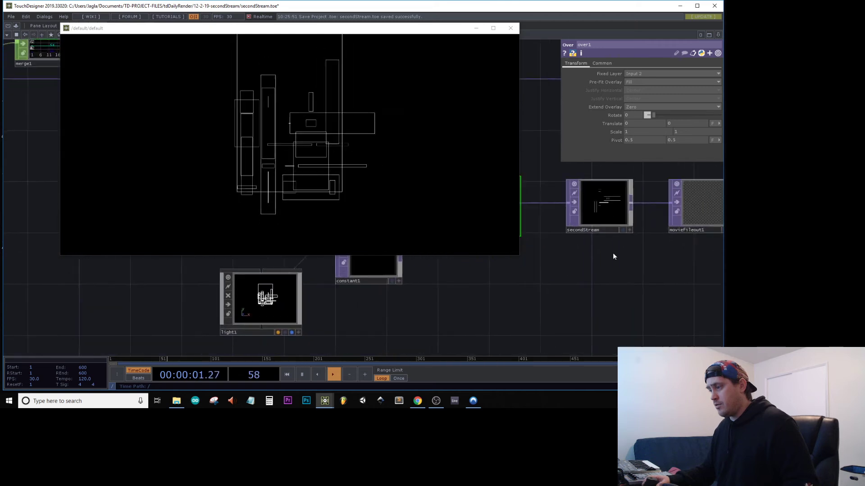
pyautogui.moveTo(613, 256); pyautogui.dragTo(533, 268)
pyautogui.click(574, 195)
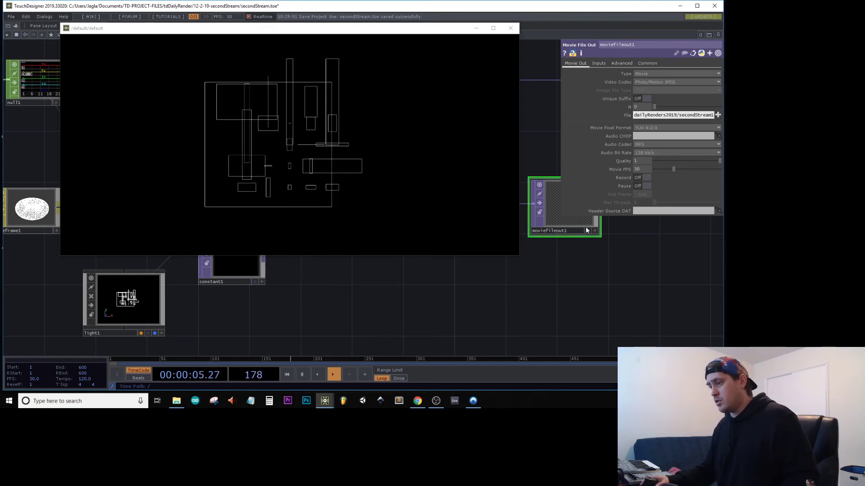
pyautogui.click(643, 178)
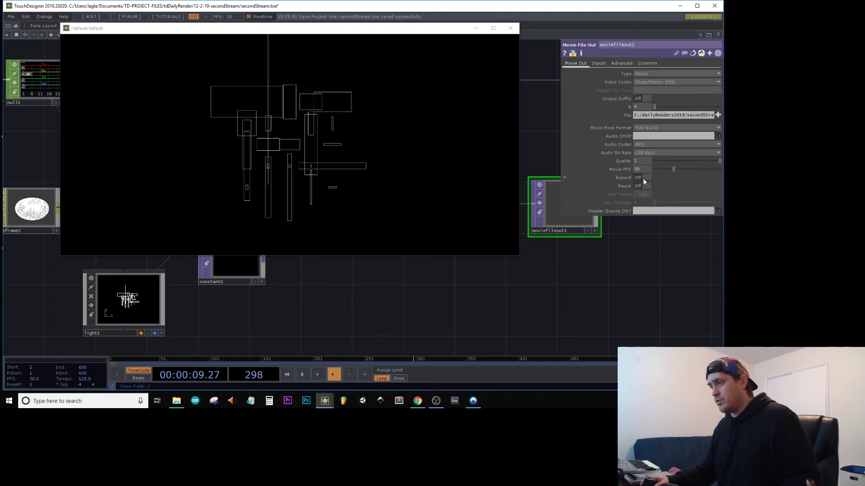
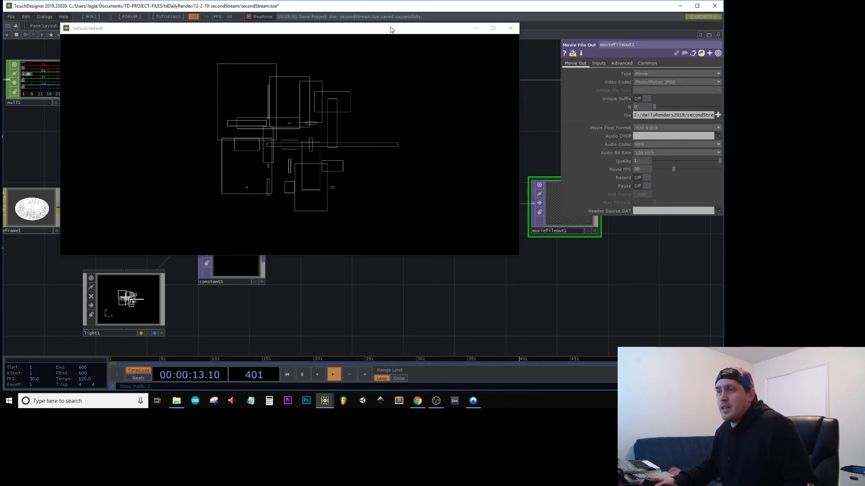
# Step: Try a thicker Line Width of about 8.43 on the Wireframe MAT while watching the output window
pyautogui.moveTo(392, 28); pyautogui.dragTo(601, 75)
pyautogui.moveTo(35, 154); pyautogui.dragTo(324, 220)
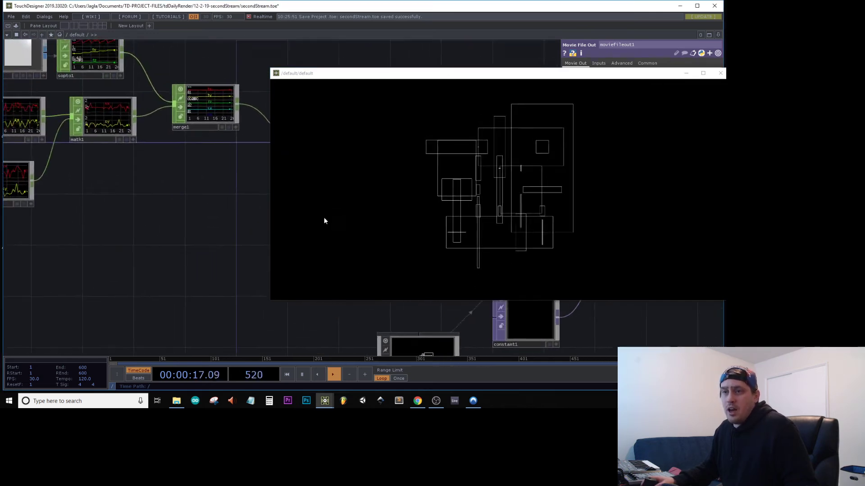
pyautogui.moveTo(227, 220); pyautogui.dragTo(122, 184)
pyautogui.click(202, 227)
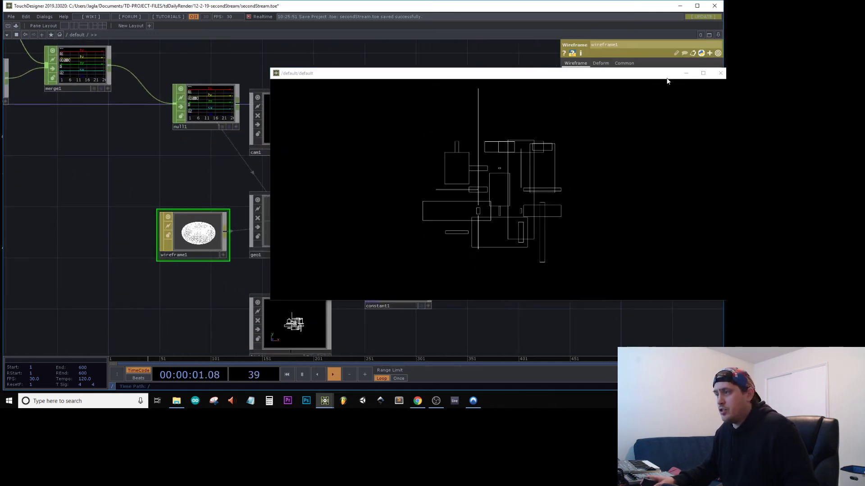
pyautogui.moveTo(653, 73); pyautogui.dragTo(517, 105)
pyautogui.moveTo(663, 98); pyautogui.dragTo(577, 108)
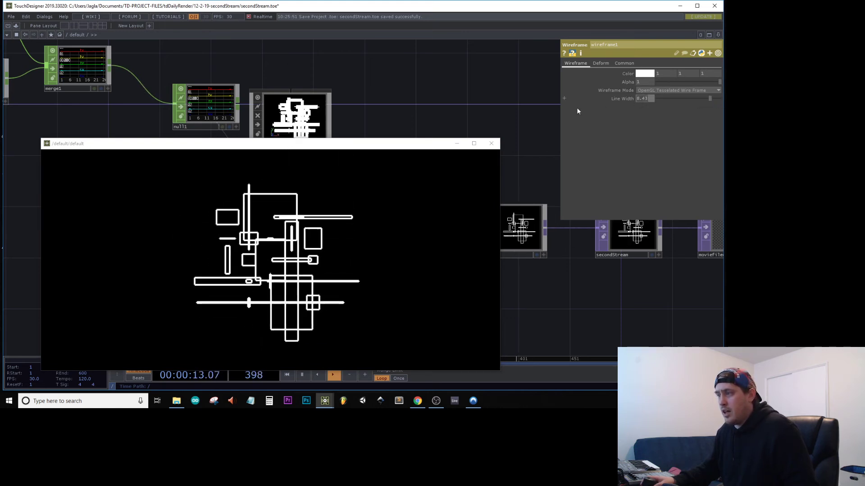
pyautogui.moveTo(270, 143); pyautogui.dragTo(388, 153)
# Step: Set the Grid SOP's Rows to 25 and Columns to 3
pyautogui.moveTo(81, 135); pyautogui.dragTo(374, 192)
pyautogui.scroll(-2, 291, 75)
pyautogui.moveTo(291, 74); pyautogui.dragTo(361, 112)
pyautogui.click(250, 102)
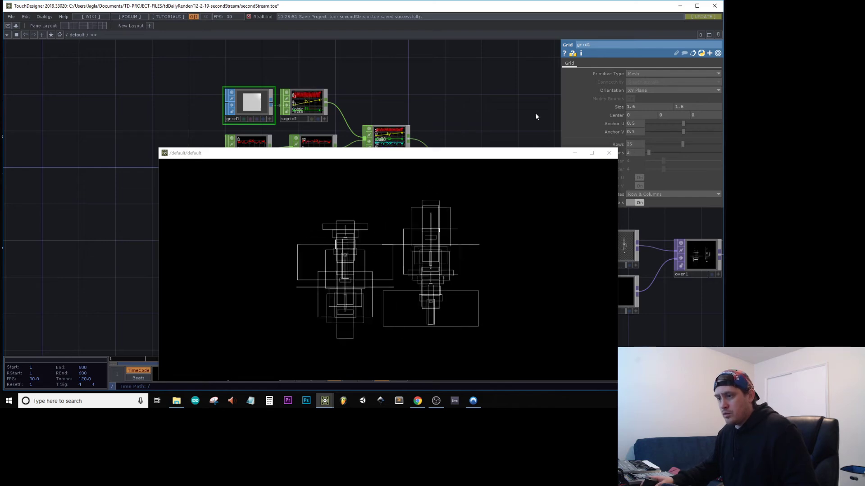
pyautogui.click(632, 153)
pyautogui.write('4')
pyautogui.press('Return')
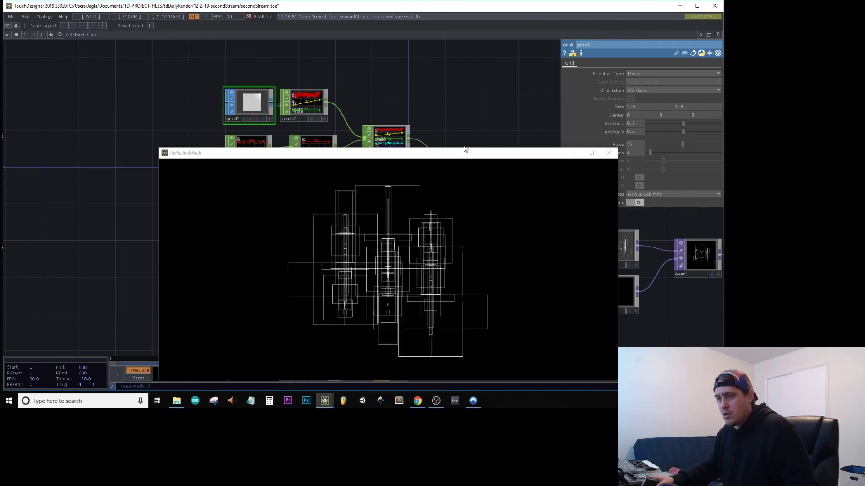
# Step: Rename the Movie File Out TOP's file as secondStream2.mov and record a clip, stopping the recording when done
pyautogui.moveTo(702, 300); pyautogui.dragTo(645, 225)
pyautogui.click(646, 224)
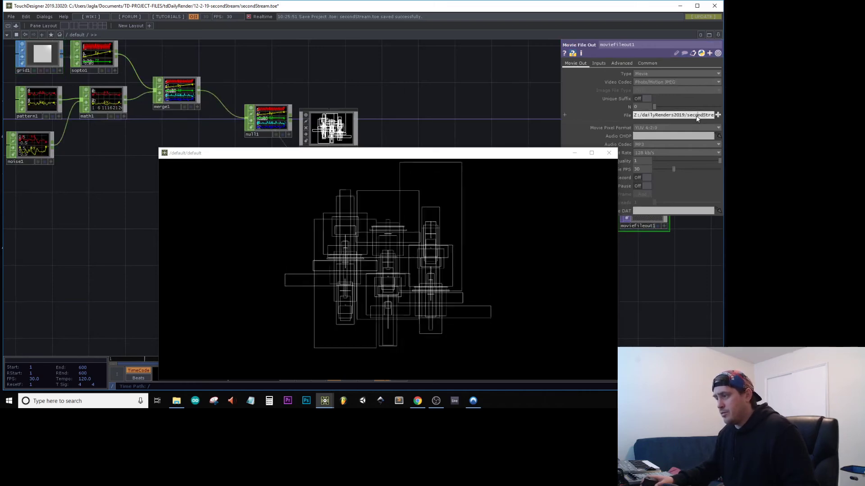
pyautogui.press('End')
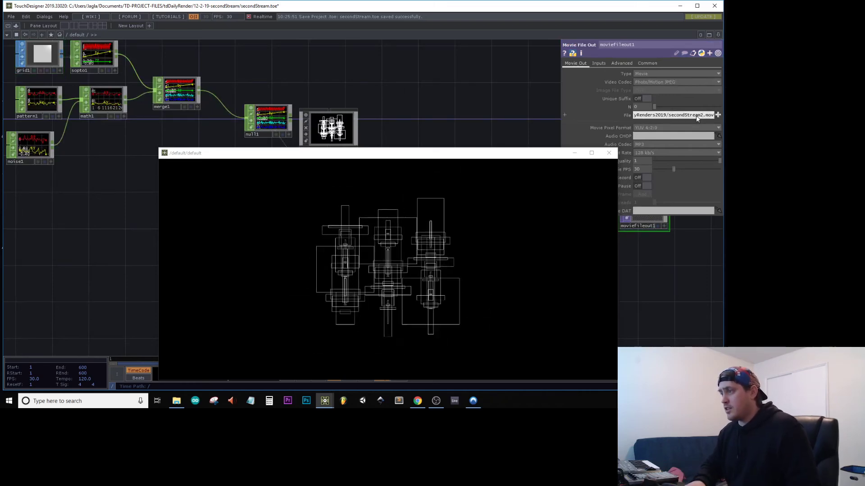
pyautogui.click(644, 178)
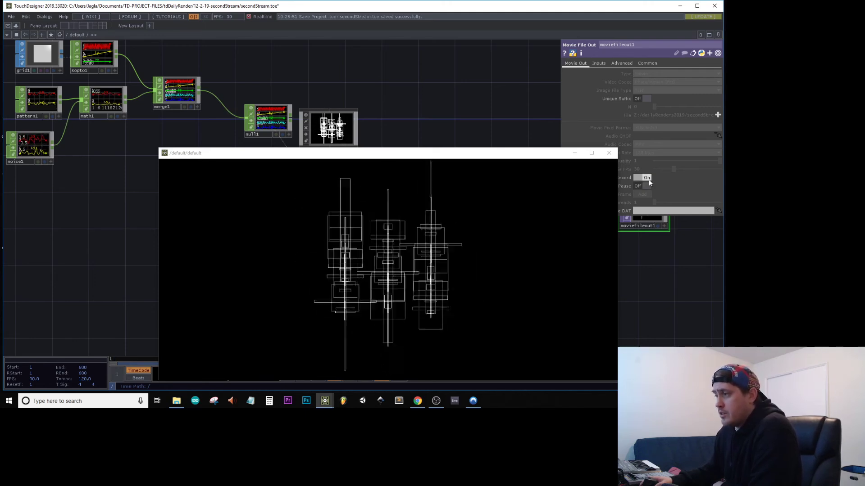
pyautogui.click(646, 179)
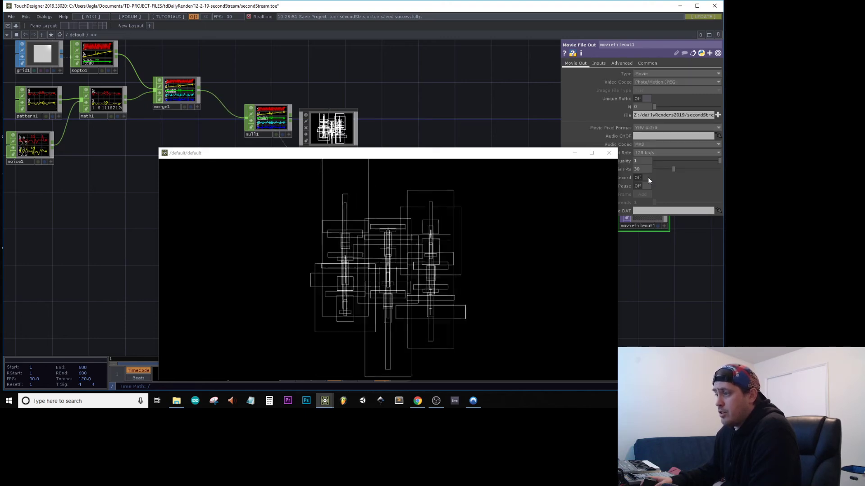
# Step: Set the Grid SOP's Columns to 1
pyautogui.moveTo(117, 154); pyautogui.dragTo(227, 180)
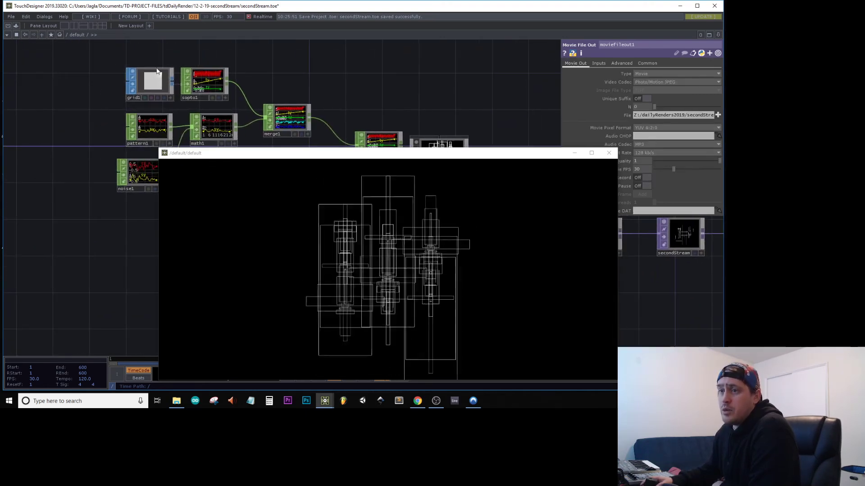
pyautogui.click(153, 77)
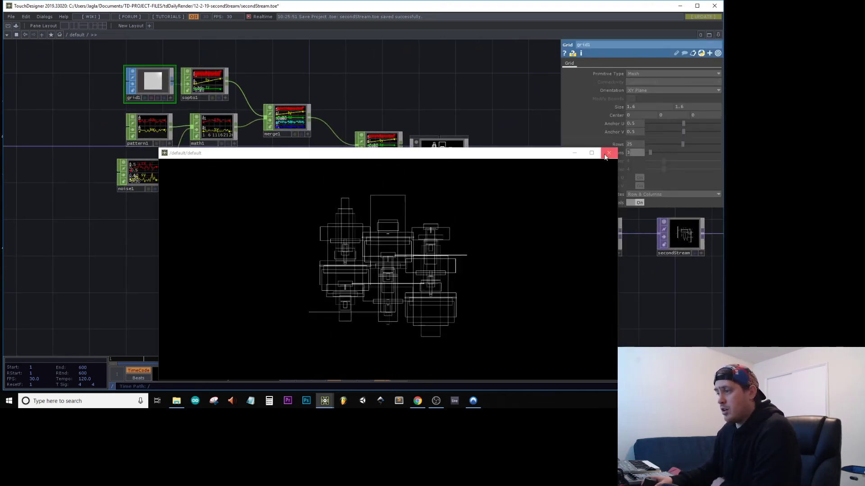
pyautogui.write('1')
pyautogui.press('Return')
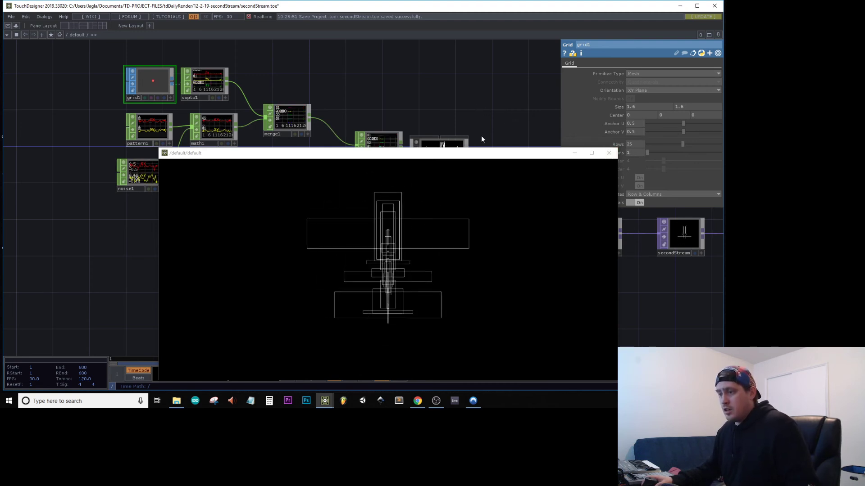
# Step: Rename the Movie File Out TOP's file as secondStream3.mov and start recording
pyautogui.moveTo(503, 87); pyautogui.dragTo(370, 91)
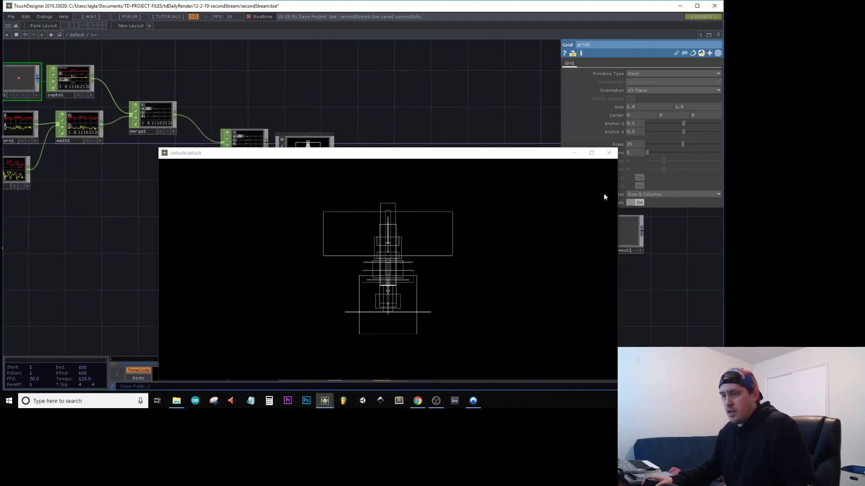
pyautogui.click(633, 237)
pyautogui.write('3.mov')
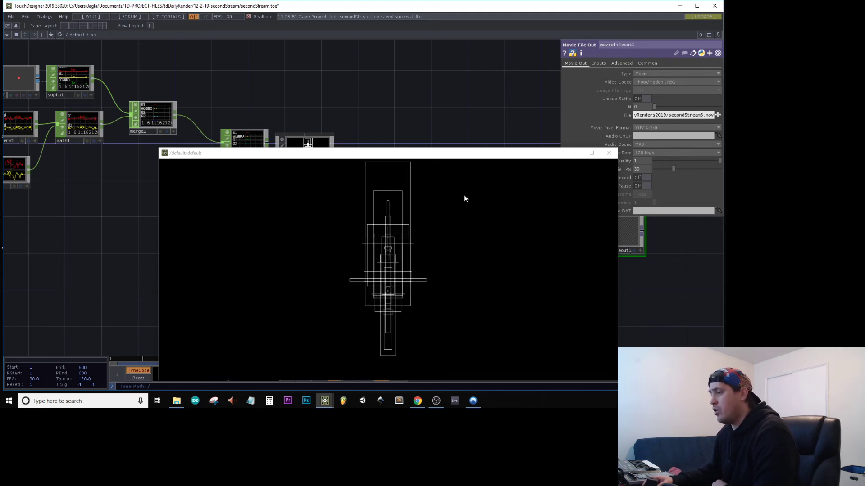
pyautogui.click(647, 178)
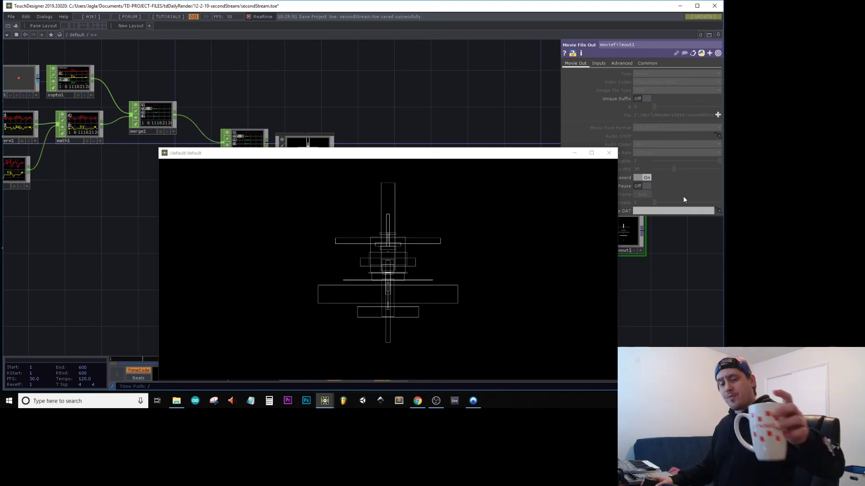
# Step: Stop the movie recording and close the floating output viewer window
pyautogui.click(647, 177)
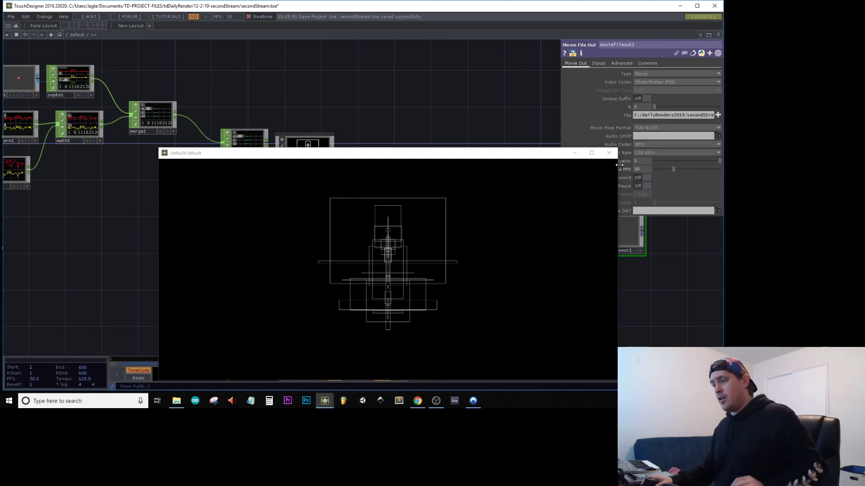
pyautogui.click(609, 152)
# Step: Save the secondStream Null's output as a PNG named 12-2-19-secondStream1 in the dailyImages folder
pyautogui.rightClick(548, 239)
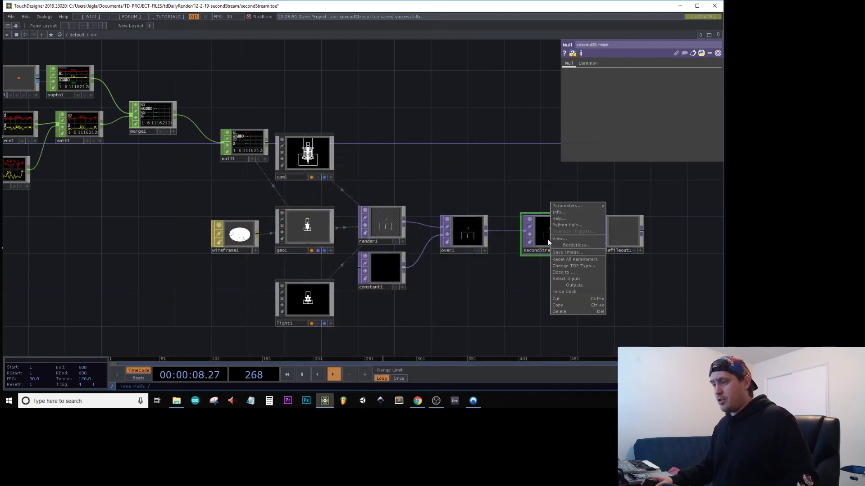
pyautogui.click(581, 247)
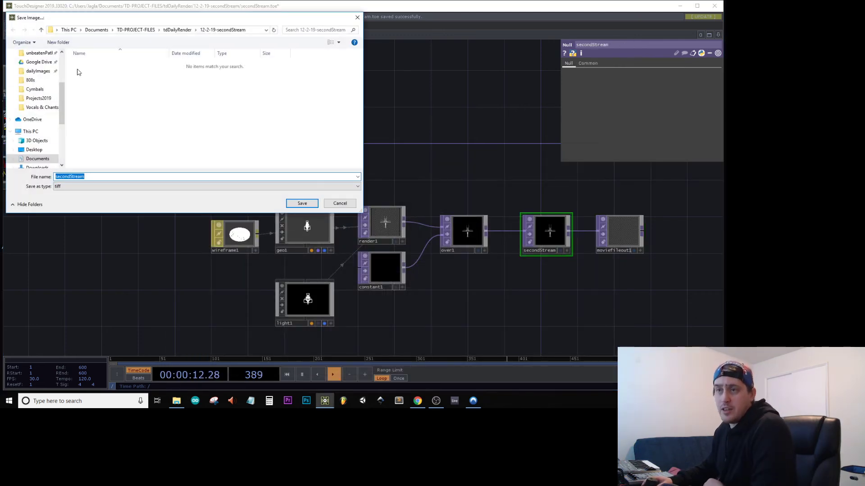
pyautogui.click(38, 71)
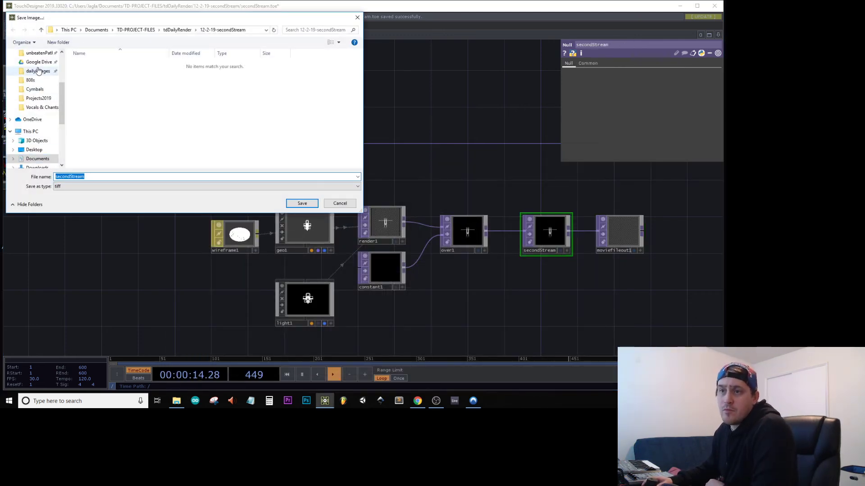
pyautogui.click(76, 187)
pyautogui.click(70, 227)
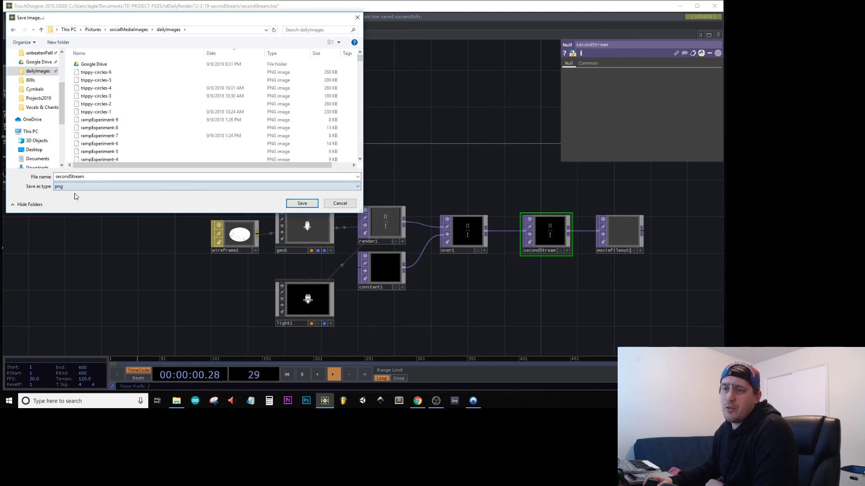
pyautogui.click(93, 177)
pyautogui.write('12-2-19-')
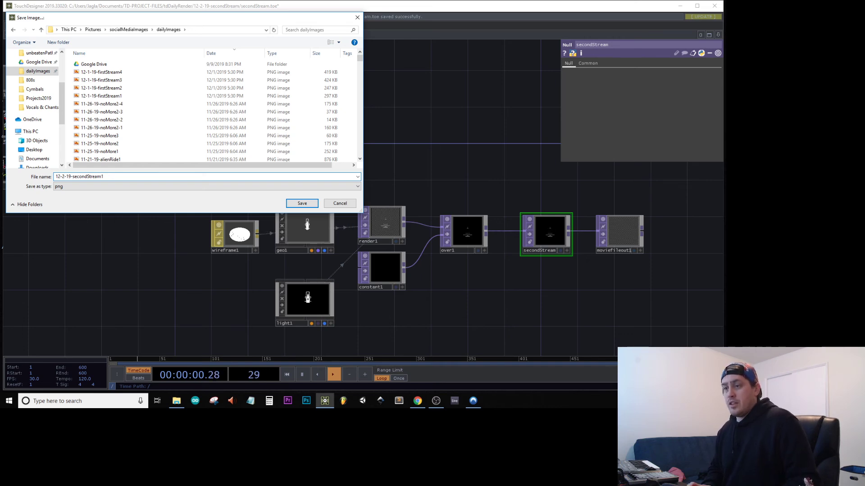
pyautogui.press('Return')
# Step: Save another still of the secondStream Null's output as the PNG 12-2-19-secondStream2
pyautogui.scroll(3, 565, 224)
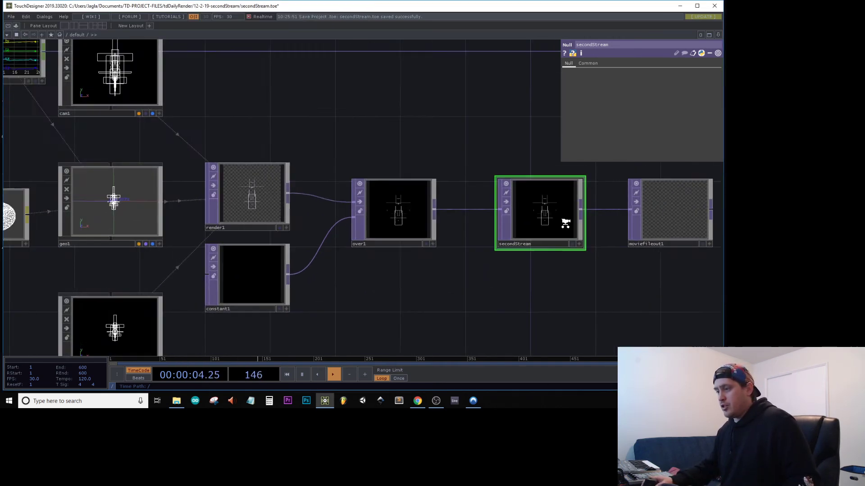
pyautogui.rightClick(562, 217)
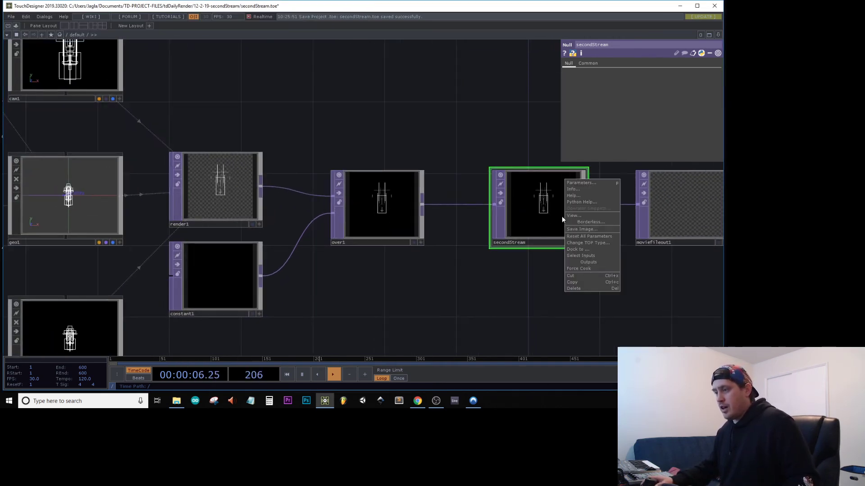
pyautogui.click(591, 230)
pyautogui.press('Return')
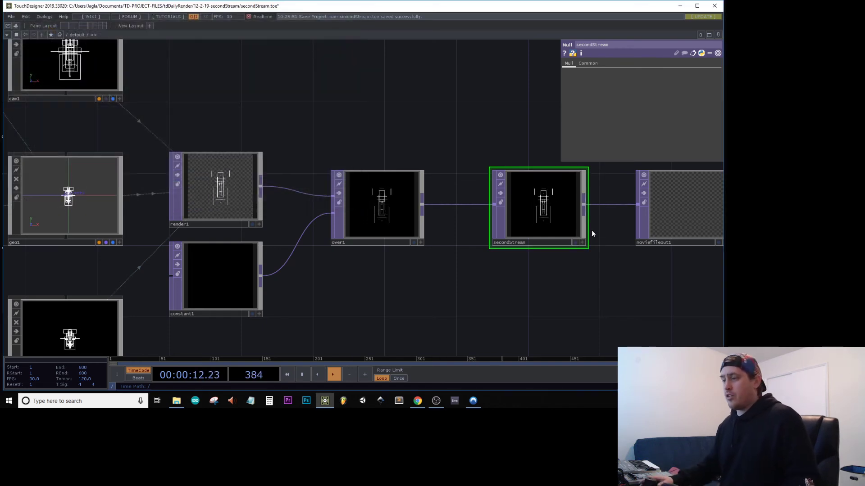
pyautogui.rightClick(549, 218)
pyautogui.click(566, 231)
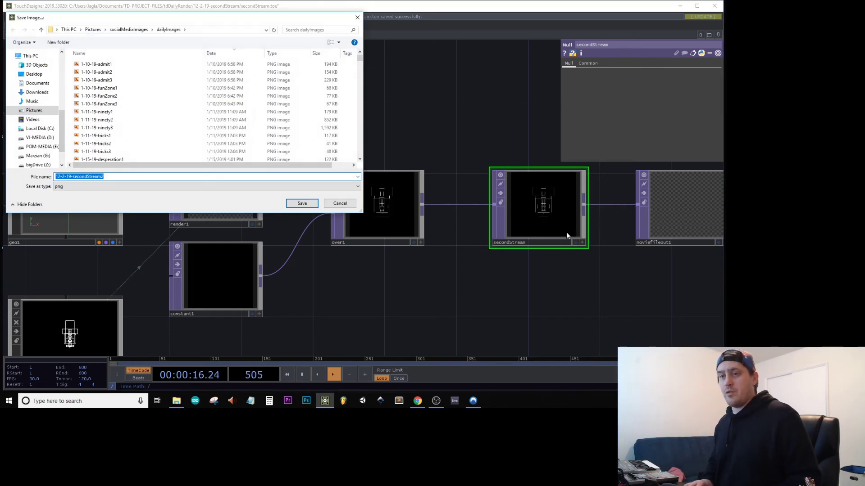
pyautogui.click(346, 204)
# Step: Set the Grid SOP's Columns to 25
pyautogui.scroll(-5, 347, 204)
pyautogui.moveTo(58, 143); pyautogui.dragTo(156, 177)
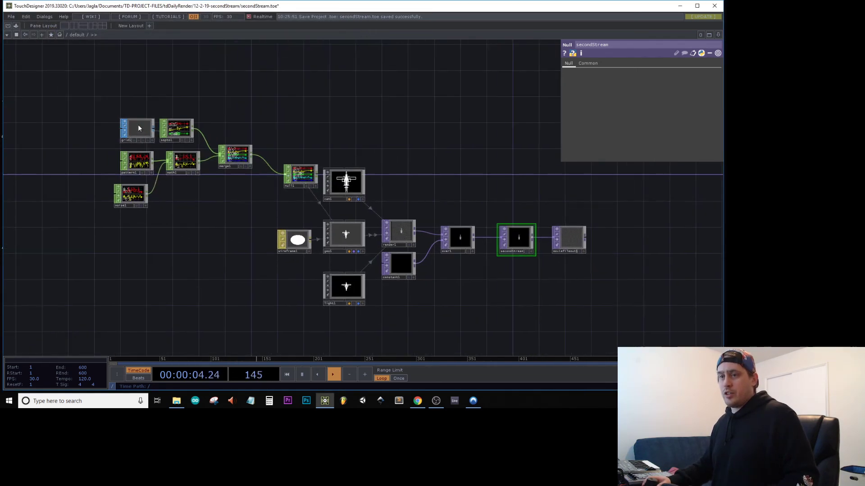
pyautogui.click(139, 129)
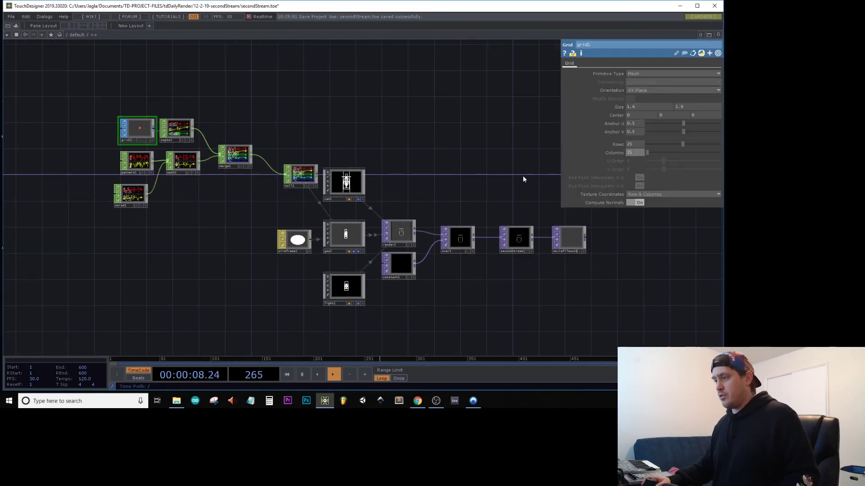
# Step: Save a PNG still of the 25-column grid variation from the secondStream Null in the dailyImages folder
pyautogui.scroll(10, 522, 203)
pyautogui.click(477, 191)
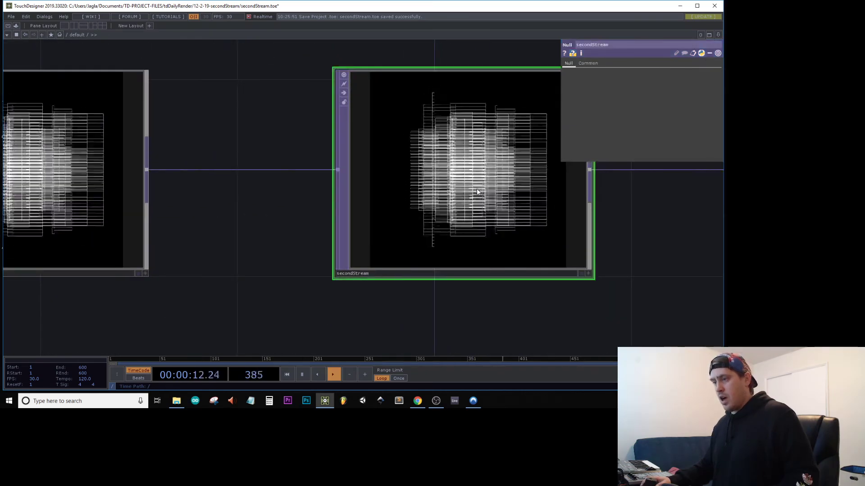
pyautogui.rightClick(476, 191)
pyautogui.click(498, 201)
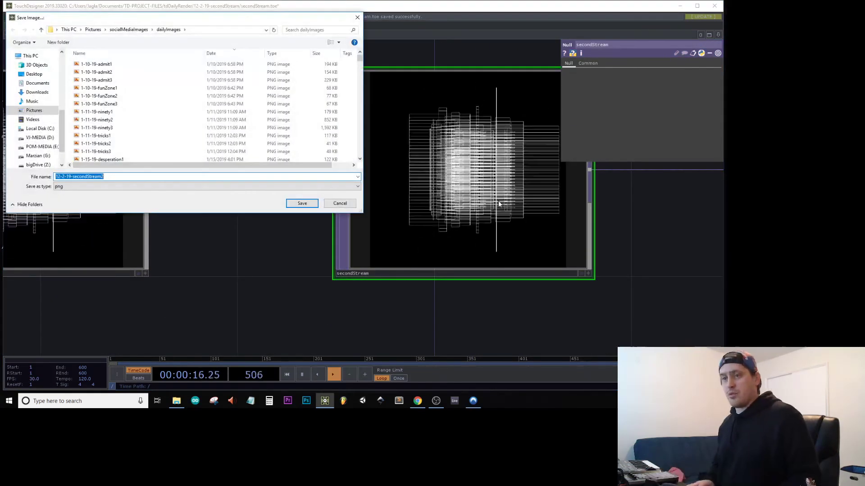
pyautogui.press('Return')
# Step: Save a further still of the dense grid output as the PNG 12-2-19-secondStream4
pyautogui.rightClick(498, 201)
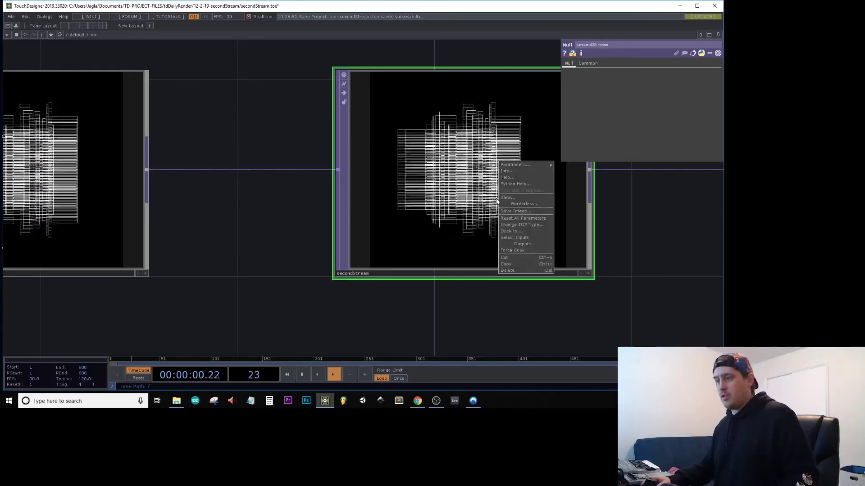
pyautogui.click(511, 211)
pyautogui.press('End')
pyautogui.press('BackSpace')
pyautogui.write('4')
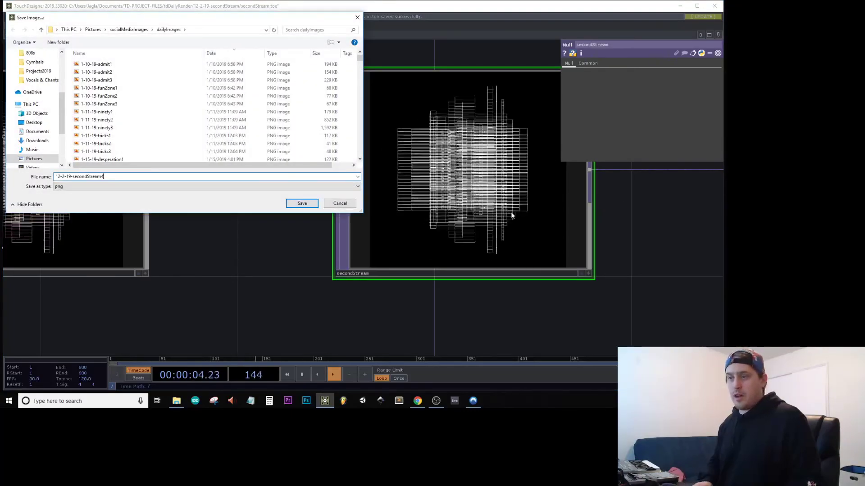
pyautogui.press('Return')
# Step: Save the secondStream.toe project and close TouchDesigner
pyautogui.scroll(-5, 473, 217)
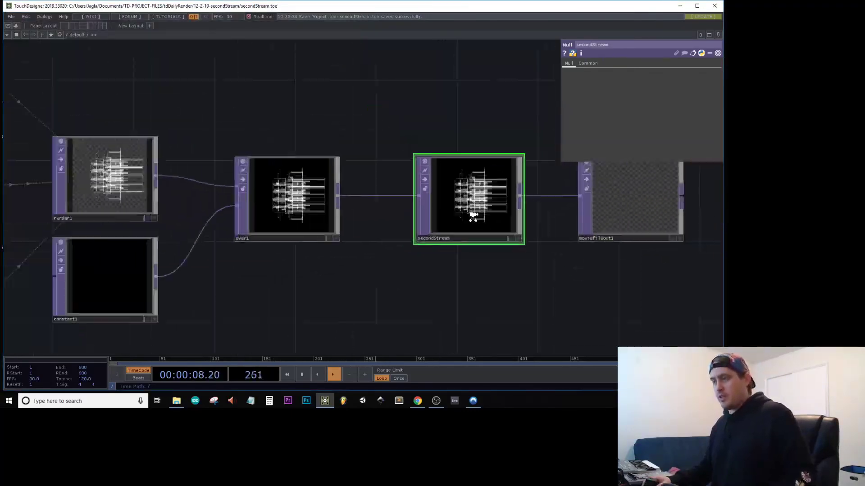
pyautogui.scroll(-5, 473, 217)
pyautogui.moveTo(506, 153); pyautogui.dragTo(459, 156)
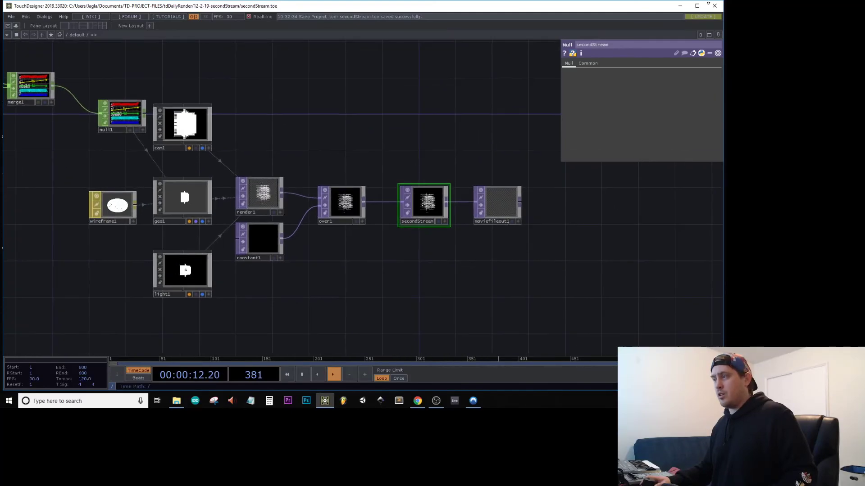
pyautogui.click(698, 5)
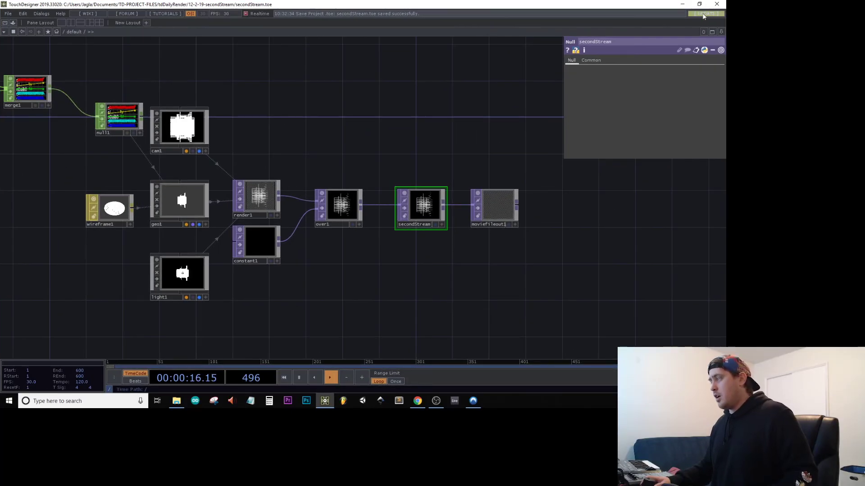
pyautogui.click(717, 4)
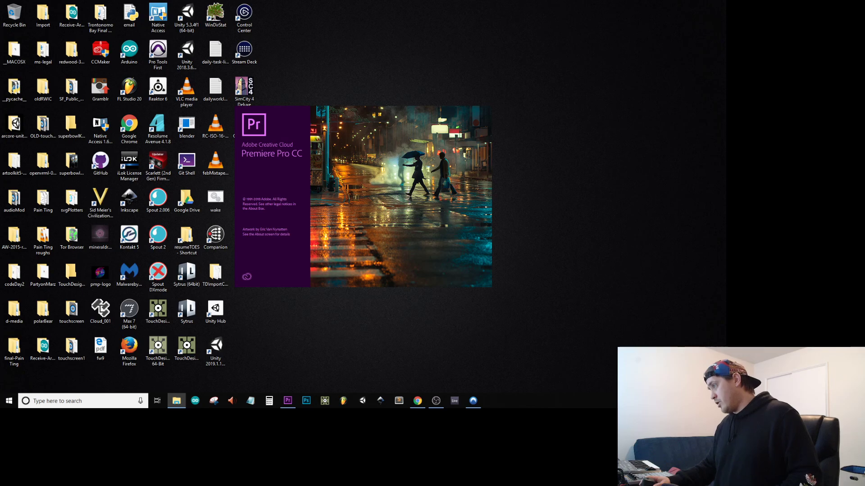
# Step: Switch to Adobe Premiere Pro and create a new project named secondStream
pyautogui.click(176, 400)
pyautogui.click(176, 400)
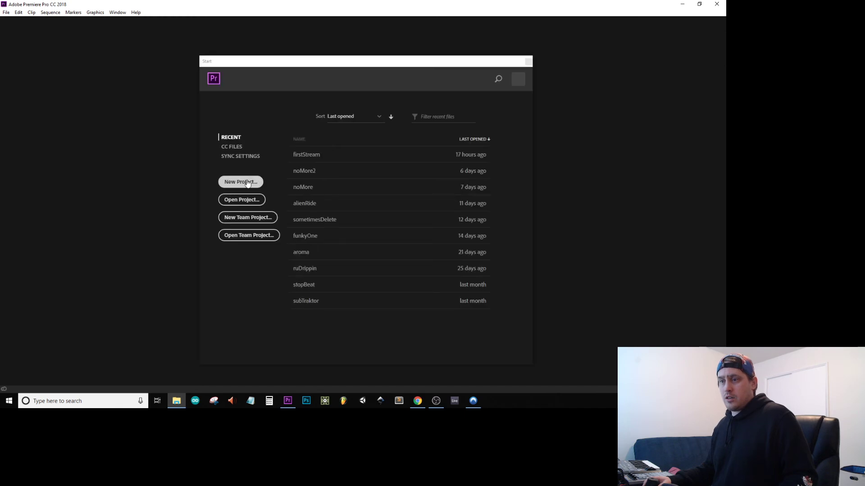
pyautogui.click(223, 180)
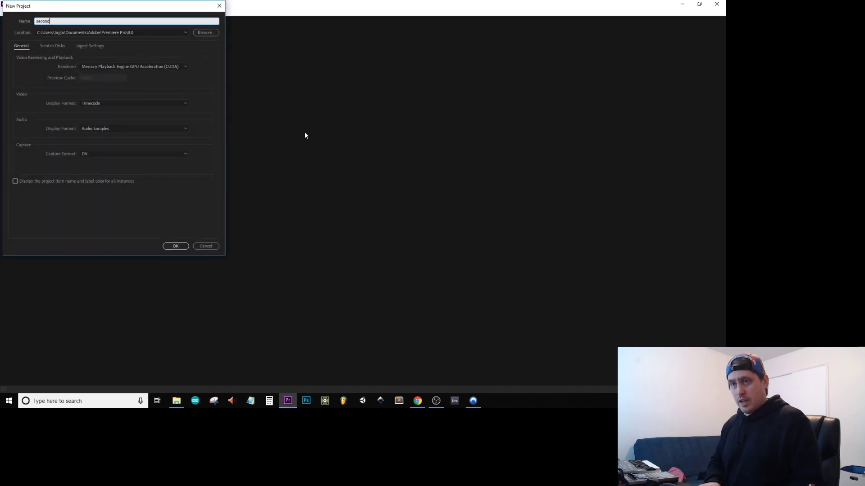
pyautogui.write('secondStream')
pyautogui.press('Return')
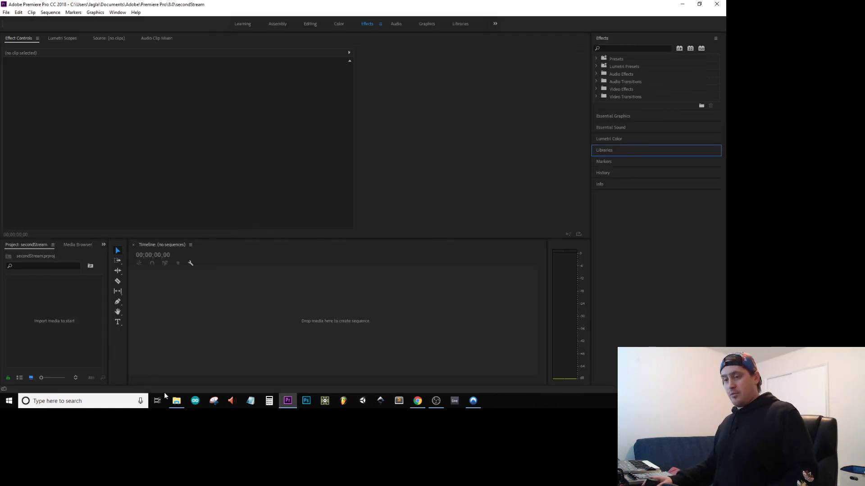
# Step: Import the three recorded secondStream movies into a new sequence and place 12-2-19-secondStream.mp3 on audio track A1
pyautogui.click(176, 401)
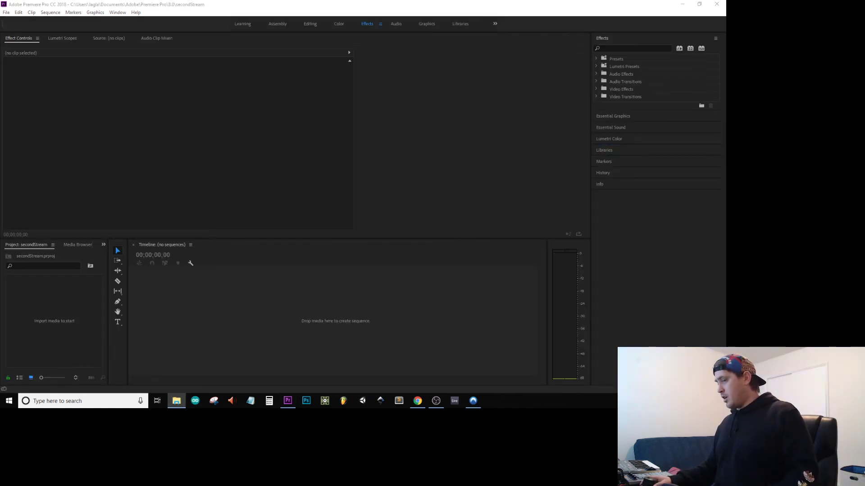
pyautogui.moveTo(455, 315); pyautogui.dragTo(304, 335)
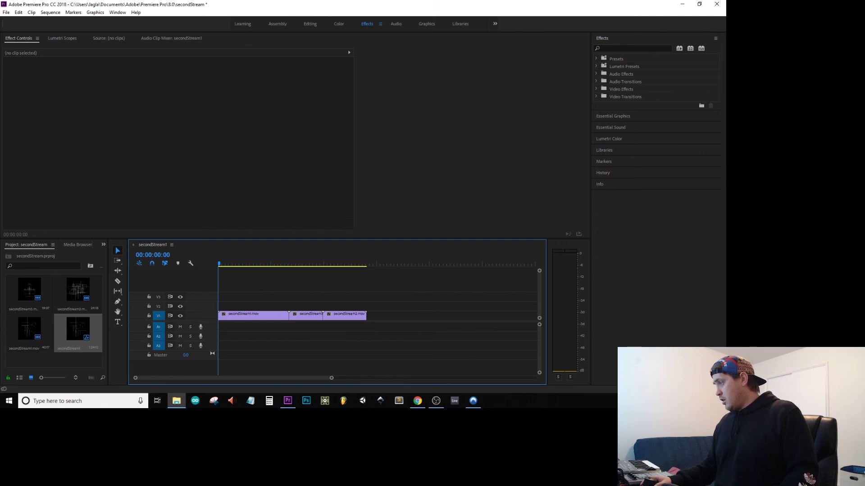
pyautogui.moveTo(723, 270); pyautogui.dragTo(234, 328)
# Step: Set the duration of all three video clips on V1 to 00:00:05:00
pyautogui.moveTo(347, 296); pyautogui.dragTo(264, 324)
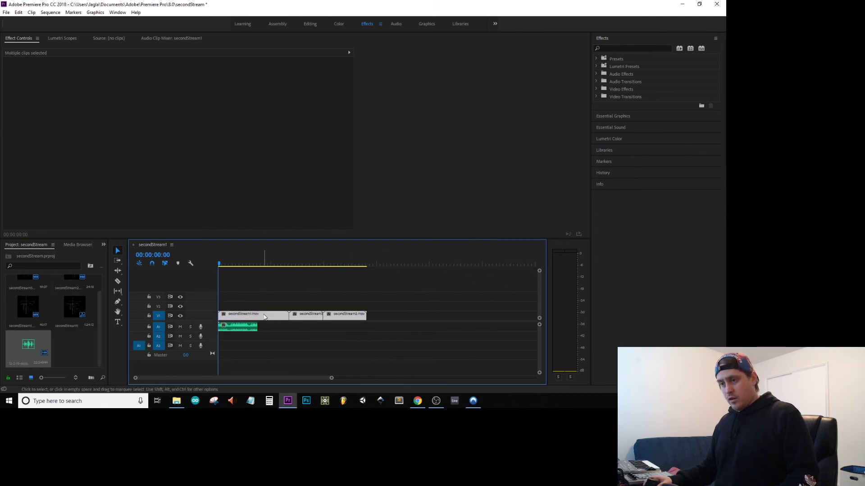
pyautogui.rightClick(263, 324)
pyautogui.click(301, 264)
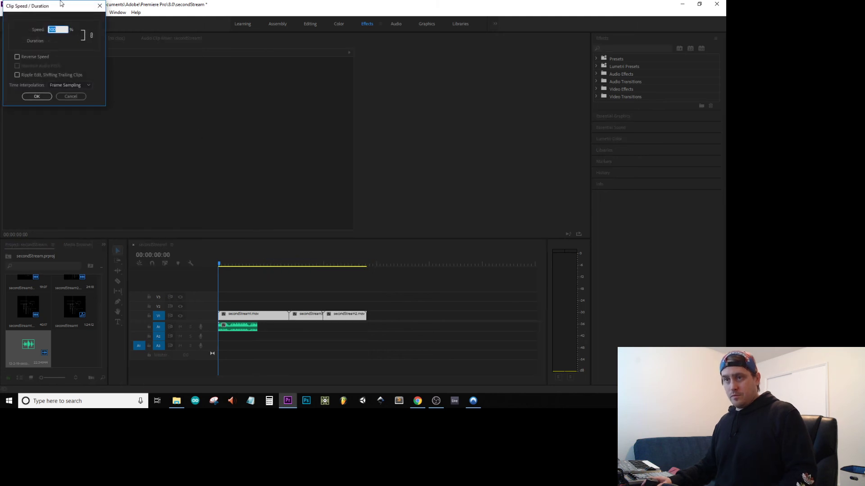
pyautogui.click(50, 41)
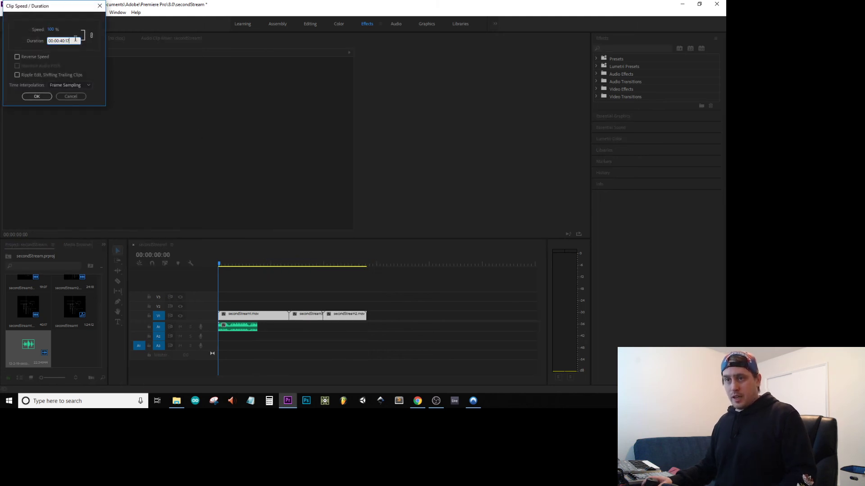
pyautogui.write('4000')
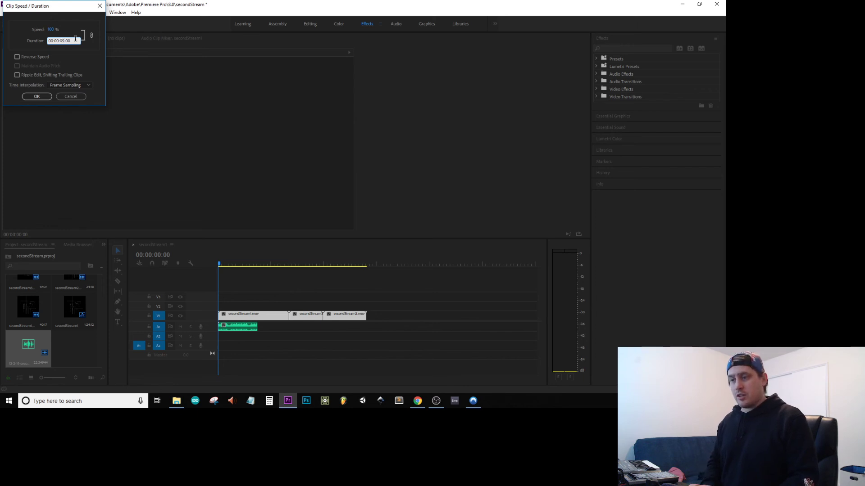
pyautogui.press('Return')
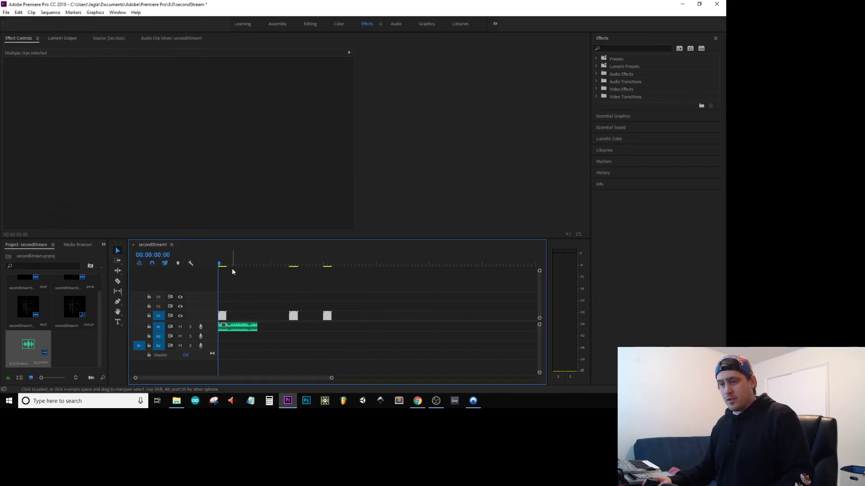
# Step: Play the start of the sequence and scrub the playhead to the second and third video clips
pyautogui.press('space')
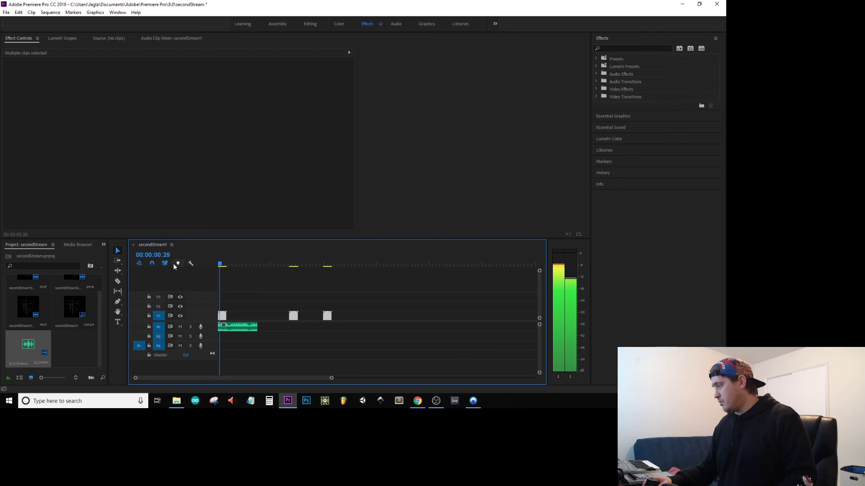
pyautogui.press('space')
pyautogui.click(291, 264)
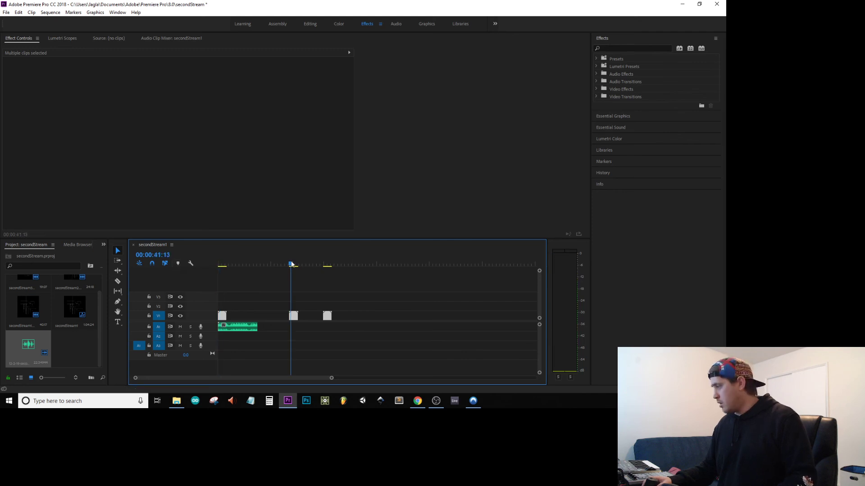
pyautogui.moveTo(332, 266); pyautogui.dragTo(327, 266)
# Step: Unlink speed from duration for the music clip on A1 and set its duration to 00:00:15:00
pyautogui.hotkey('ctrl', 'shift', 'a')
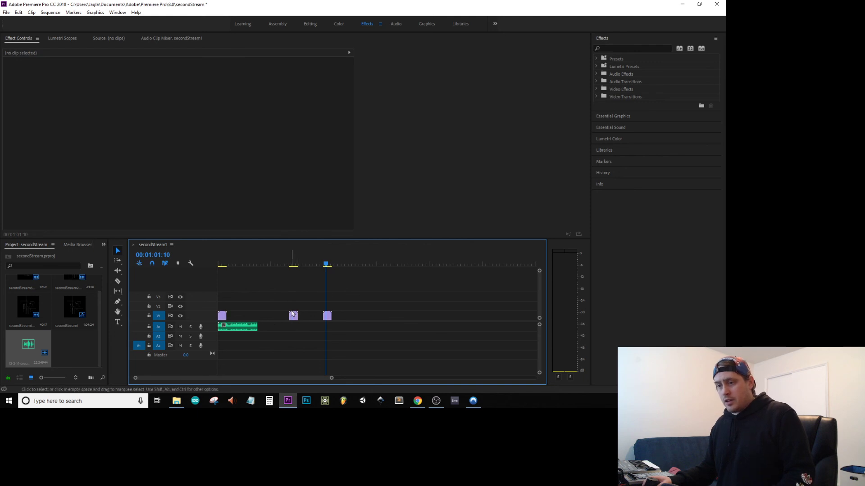
pyautogui.rightClick(246, 327)
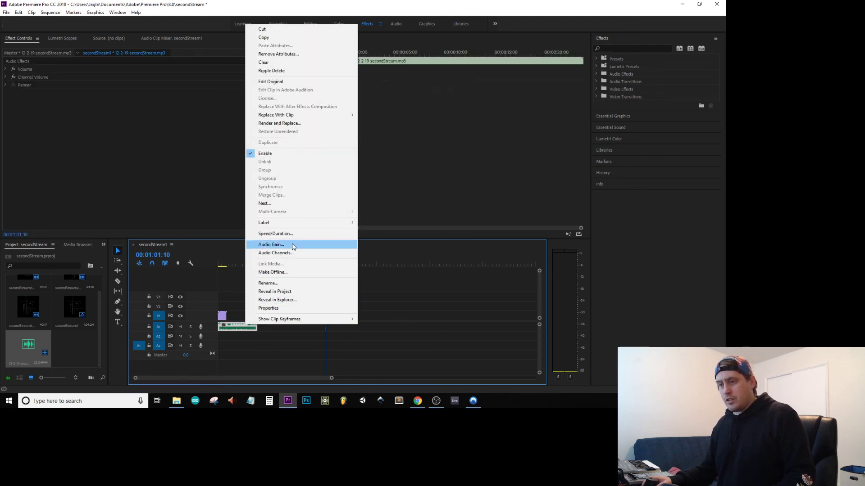
pyautogui.click(298, 233)
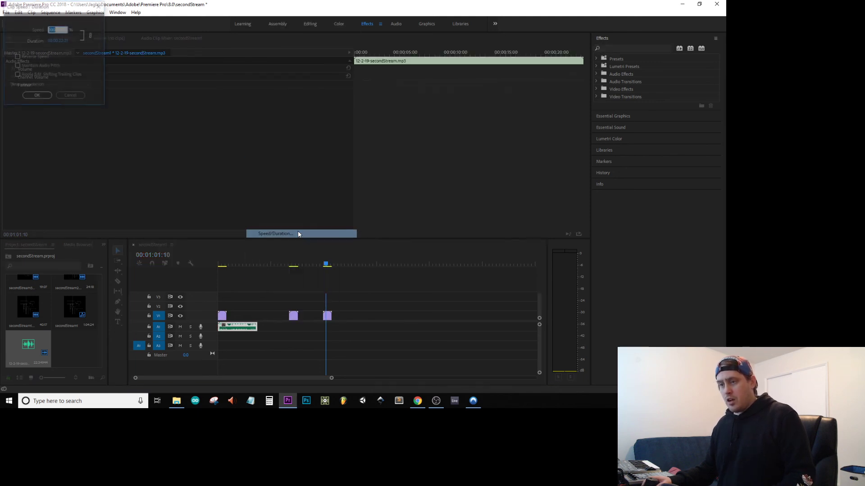
pyautogui.click(92, 35)
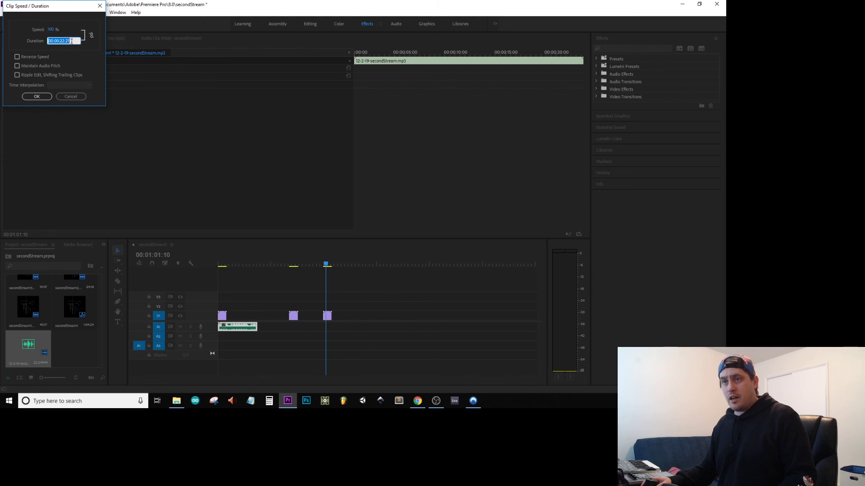
pyautogui.write('00:00:22:00')
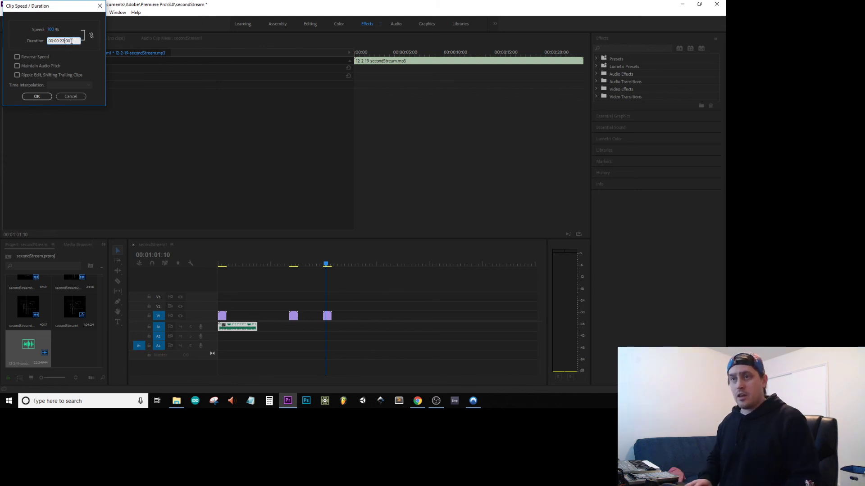
pyautogui.press('BackSpace')
pyautogui.press('BackSpace')
pyautogui.press('Return')
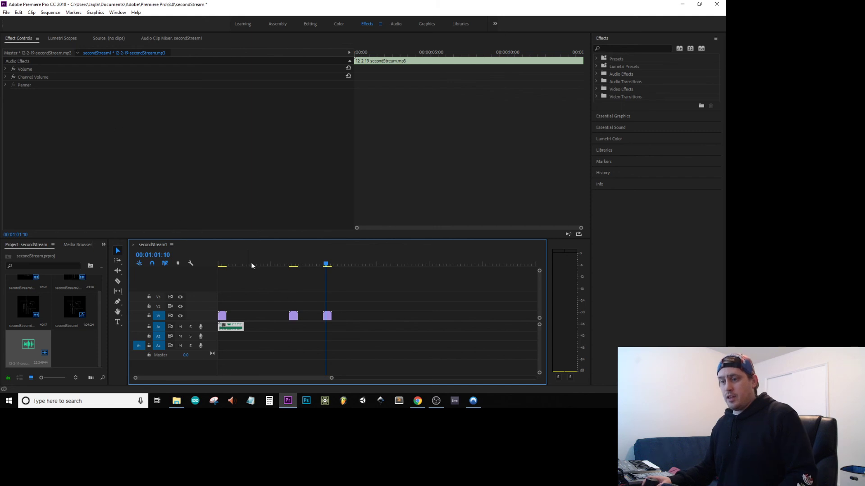
# Step: Move the second and third video clips on V1 directly behind the first clip without gaps, and return the playhead to the start
pyautogui.moveTo(293, 316); pyautogui.dragTo(232, 319)
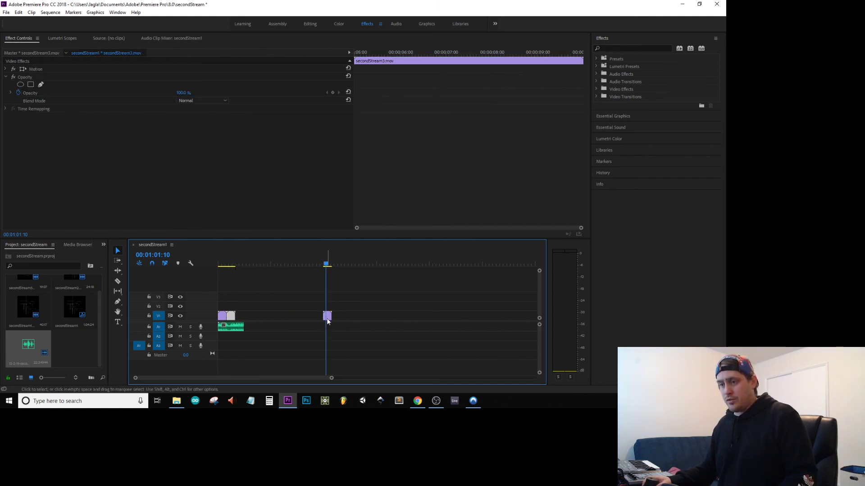
pyautogui.moveTo(327, 321); pyautogui.dragTo(240, 319)
pyautogui.press('Home')
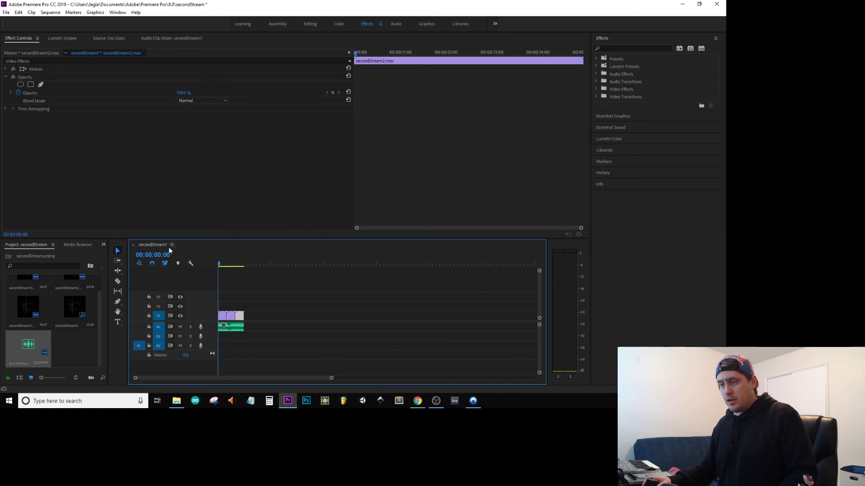
# Step: Shrink the floating Program monitor, play the whole sequence from the start, and close the monitor
pyautogui.press('space')
pyautogui.moveTo(449, 156); pyautogui.dragTo(382, 78)
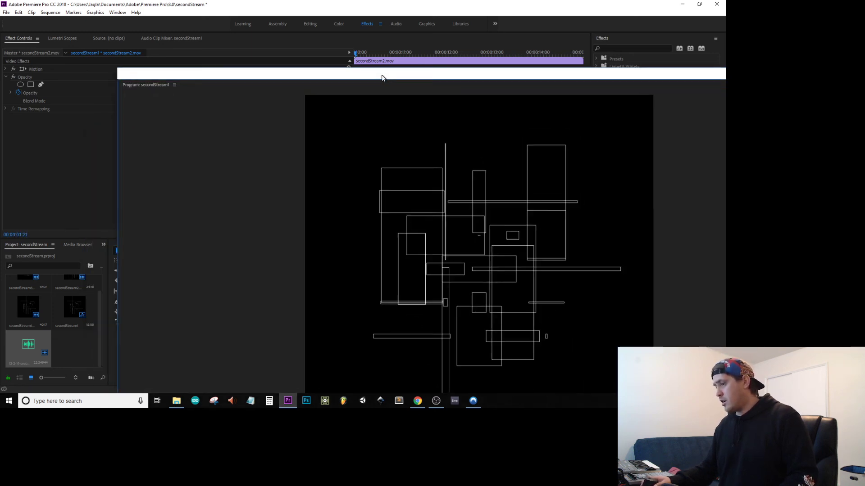
pyautogui.moveTo(118, 69); pyautogui.dragTo(120, 71)
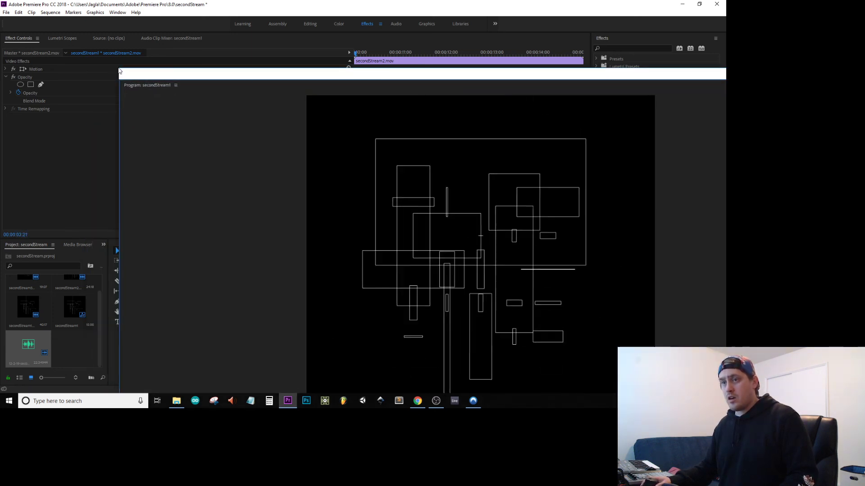
pyautogui.click(120, 71)
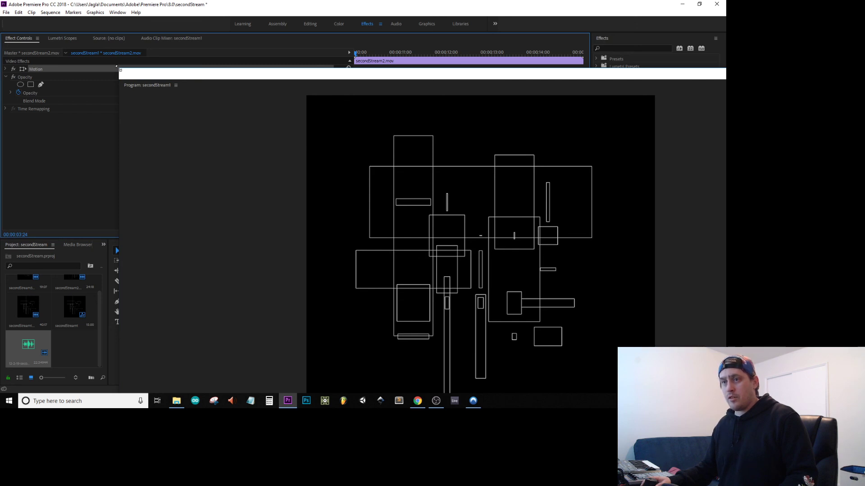
pyautogui.moveTo(116, 66); pyautogui.dragTo(419, 118)
pyautogui.click(220, 263)
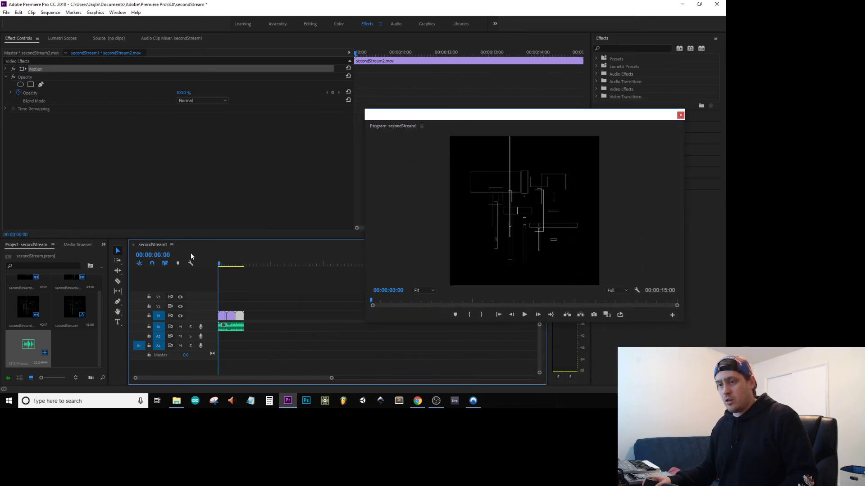
pyautogui.press('space')
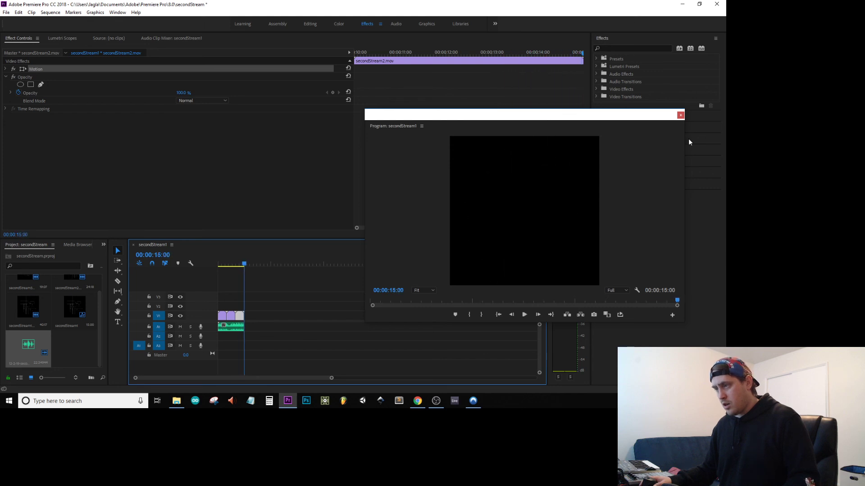
pyautogui.click(681, 116)
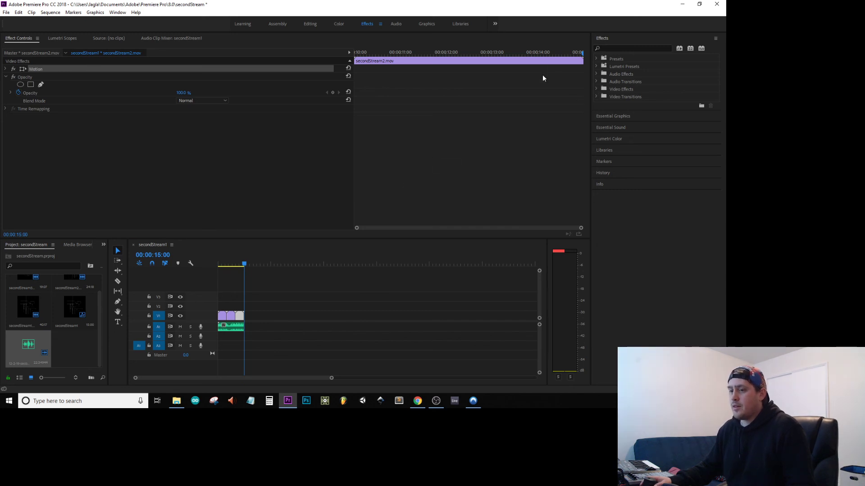
# Step: Add an Exponential Fade to the end of the music clip on A1 and set its duration to 00:00:02:00
pyautogui.click(596, 81)
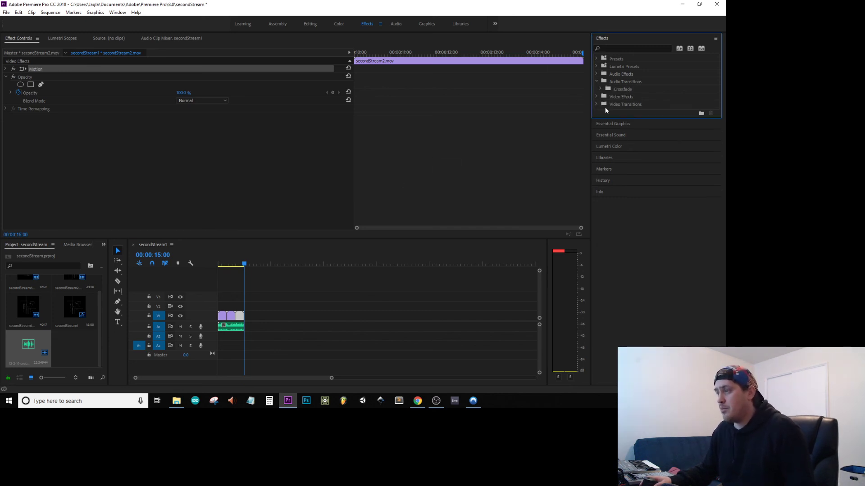
pyautogui.click(601, 89)
pyautogui.click(621, 104)
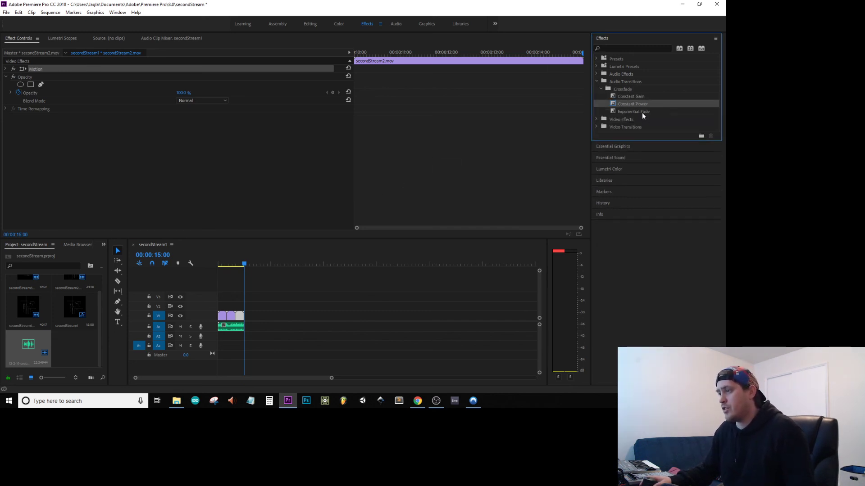
pyautogui.moveTo(642, 113); pyautogui.dragTo(247, 323)
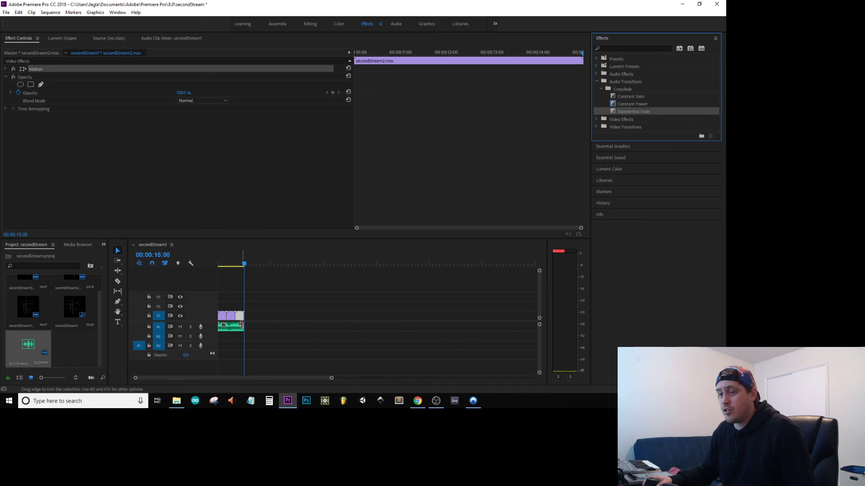
pyautogui.doubleClick(245, 327)
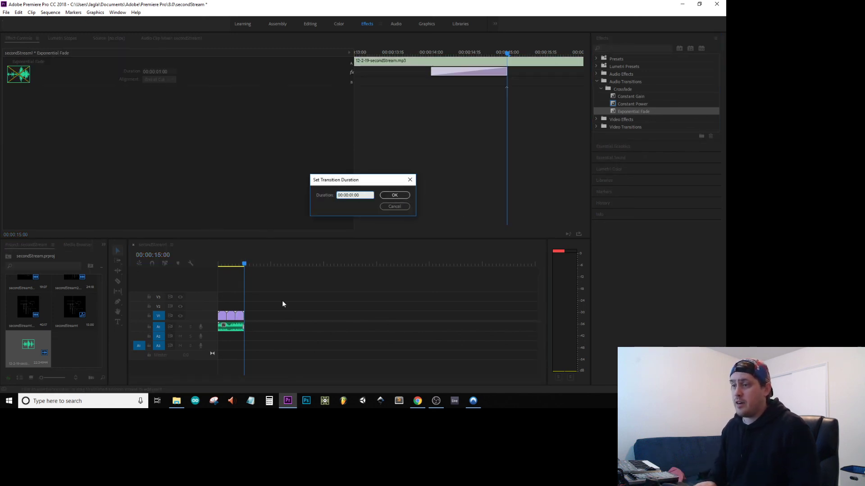
pyautogui.press('BackSpace')
pyautogui.write('2')
pyautogui.press('Return')
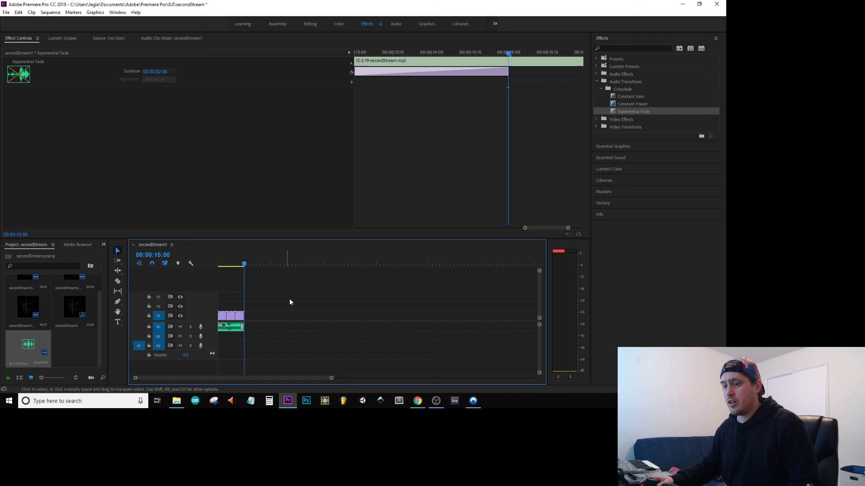
# Step: Check the end of the sequence, return the playhead to the start and save the project
pyautogui.click(241, 263)
pyautogui.press('Home')
pyautogui.hotkey('ctrl', 's')
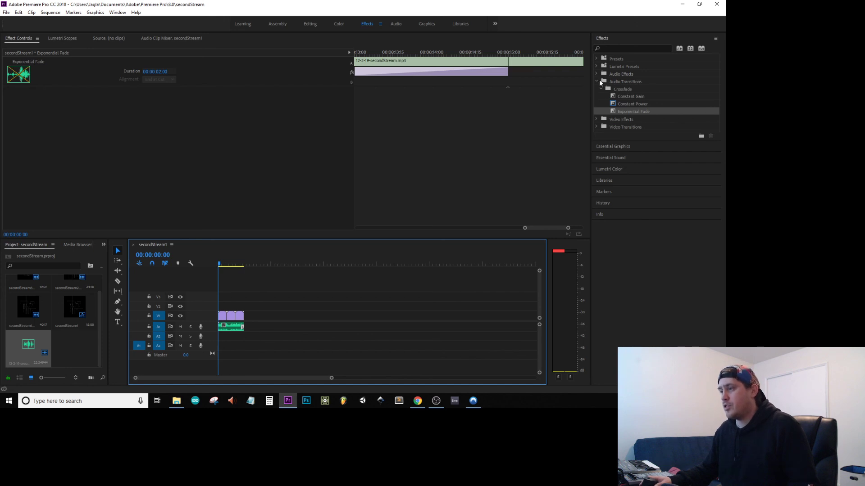
pyautogui.click(598, 80)
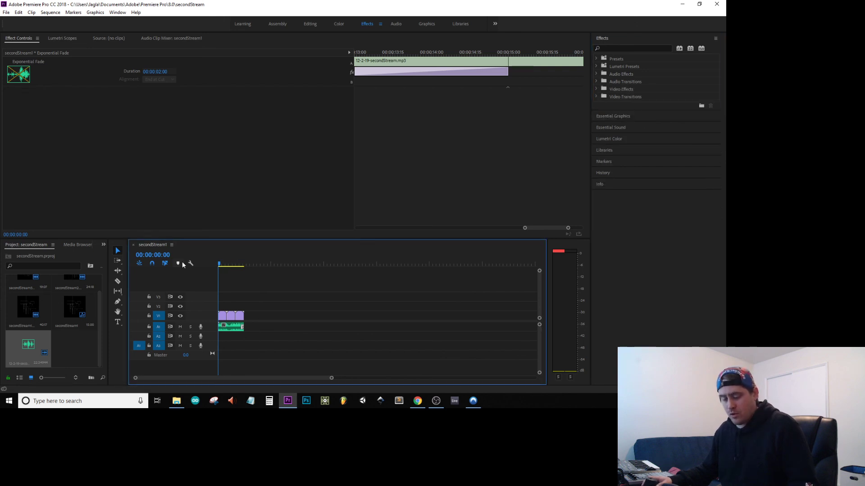
pyautogui.hotkey('ctrl', 's')
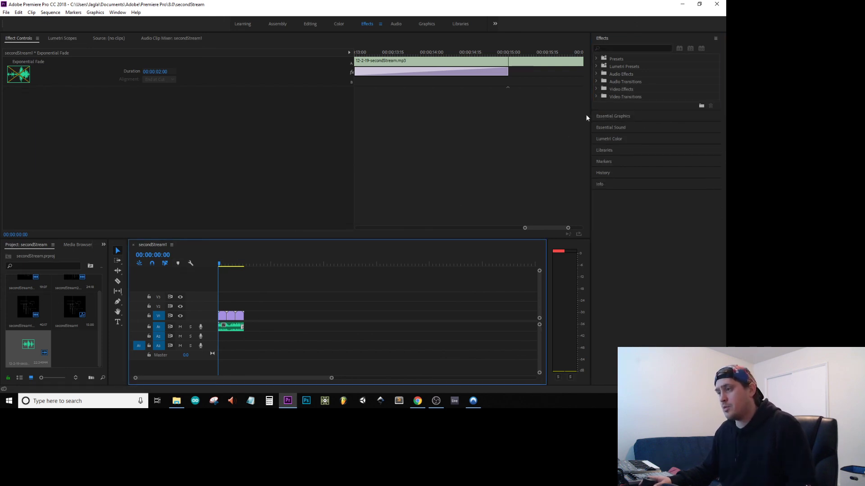
# Step: Export the sequence as H.264 with the jmtoINSTA preset to the dailyRenders2019 folder, naming the file secondStream-web-1
pyautogui.hotkey('ctrl', 'm')
pyautogui.click(587, 83)
pyautogui.click(589, 106)
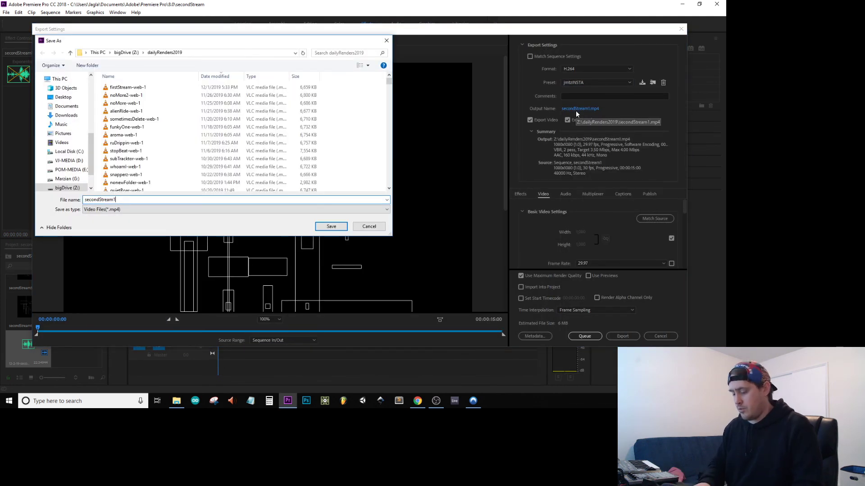
pyautogui.press('BackSpace')
pyautogui.write('-web-')
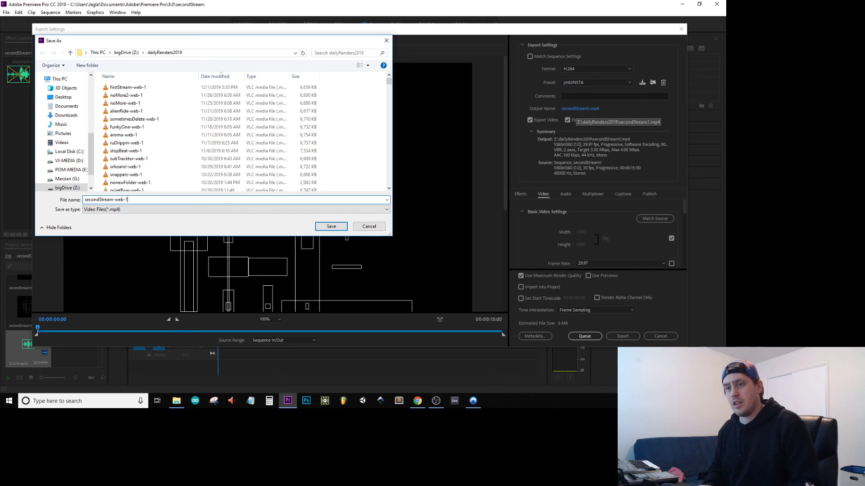
pyautogui.press('Return')
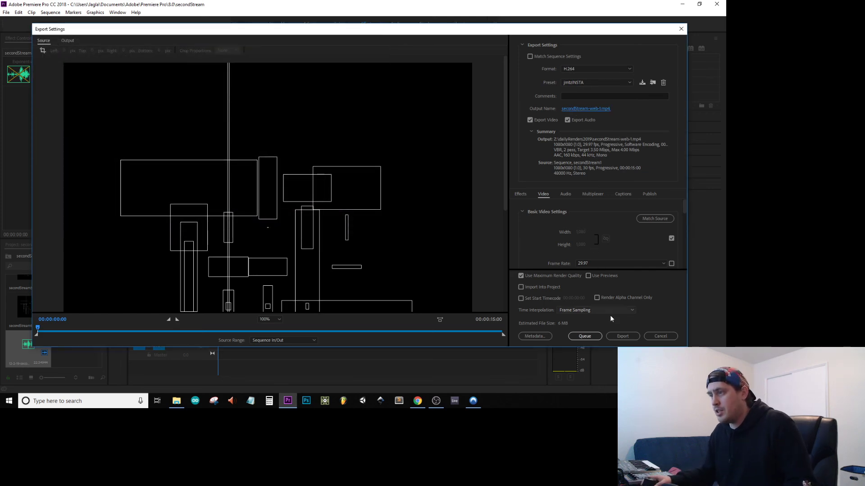
pyautogui.click(622, 337)
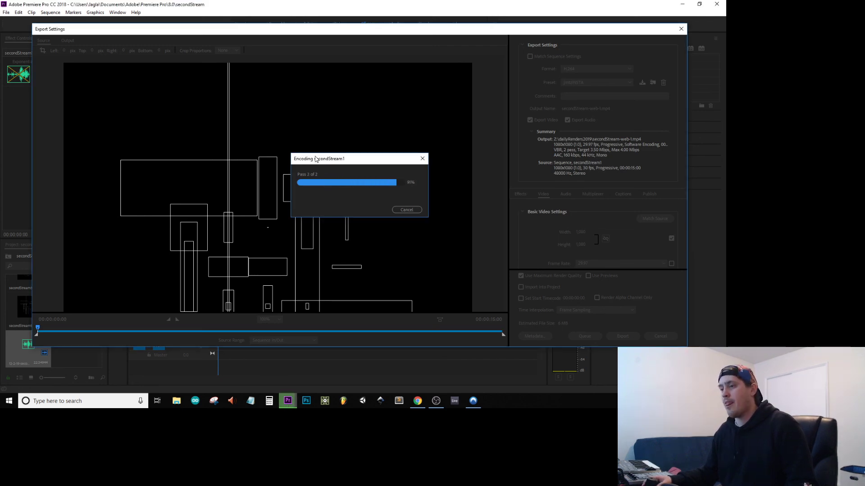
# Step: Close Premiere Pro, watch the exported secondStream-web-1.mp4 in VLC media player, and close the player
pyautogui.click(716, 5)
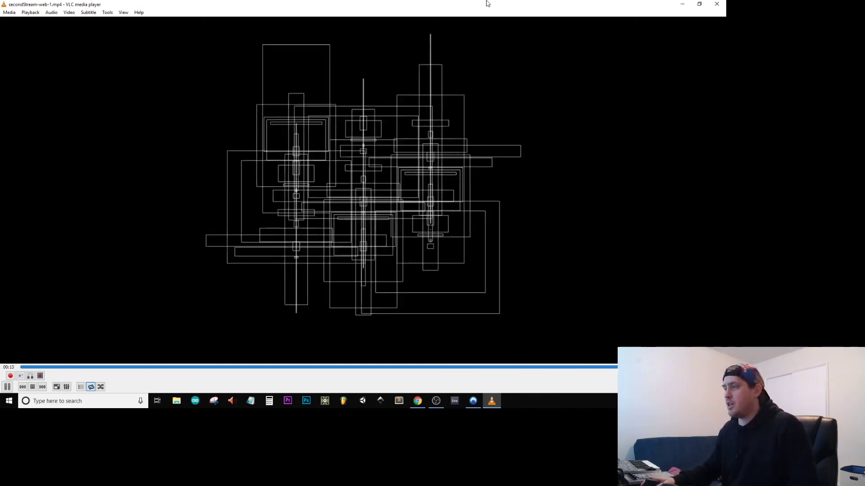
pyautogui.click(716, 4)
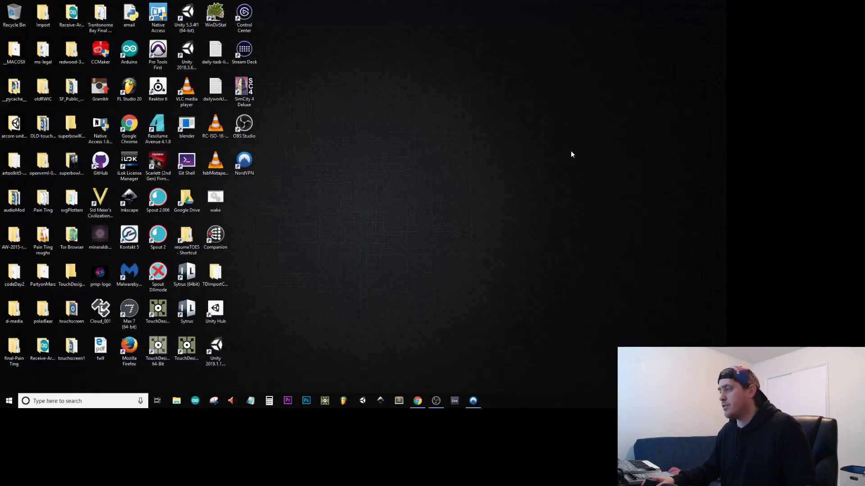